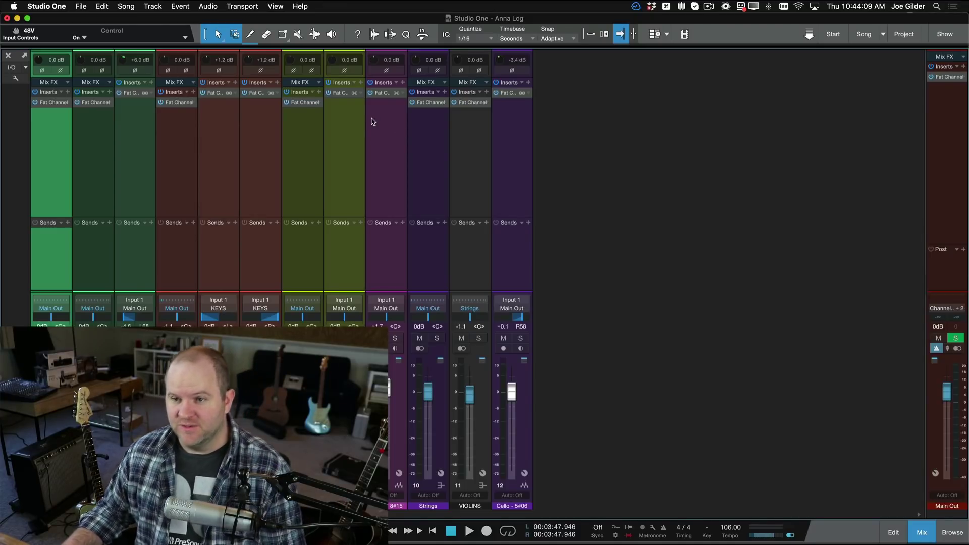
Step: Select the purple 8#15 vocal channel, open its insert effect list and look through the available plug-ins
{"action": "left_click", "coordinate": [389, 119]}
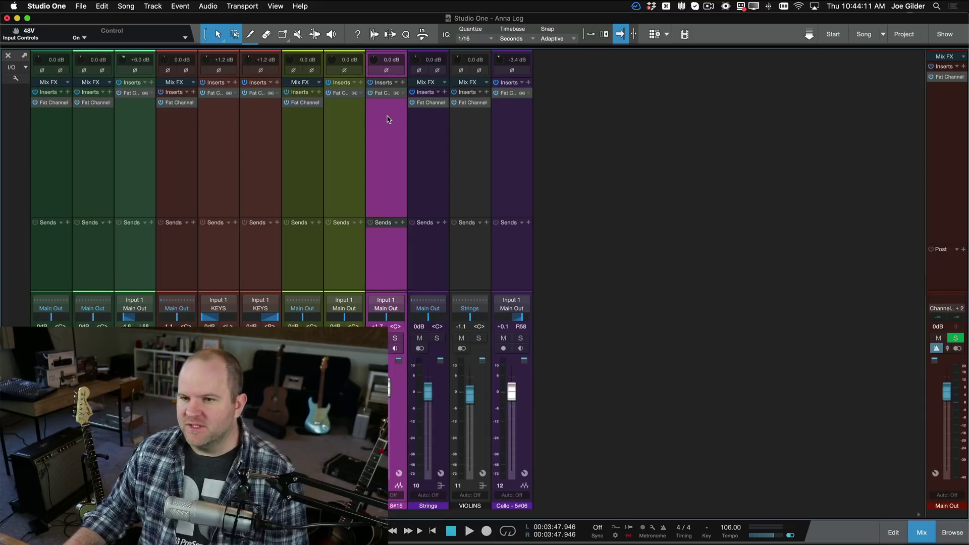
{"action": "left_click", "coordinate": [403, 83]}
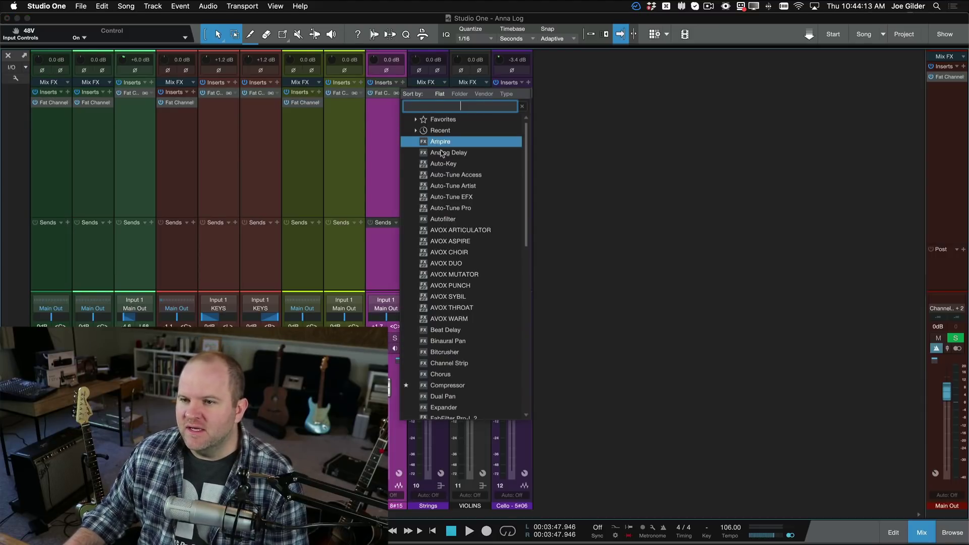
{"action": "scroll", "coordinate": [465, 303], "scroll_direction": "down", "scroll_amount": 15}
{"action": "scroll", "coordinate": [466, 348], "scroll_direction": "up", "scroll_amount": 15}
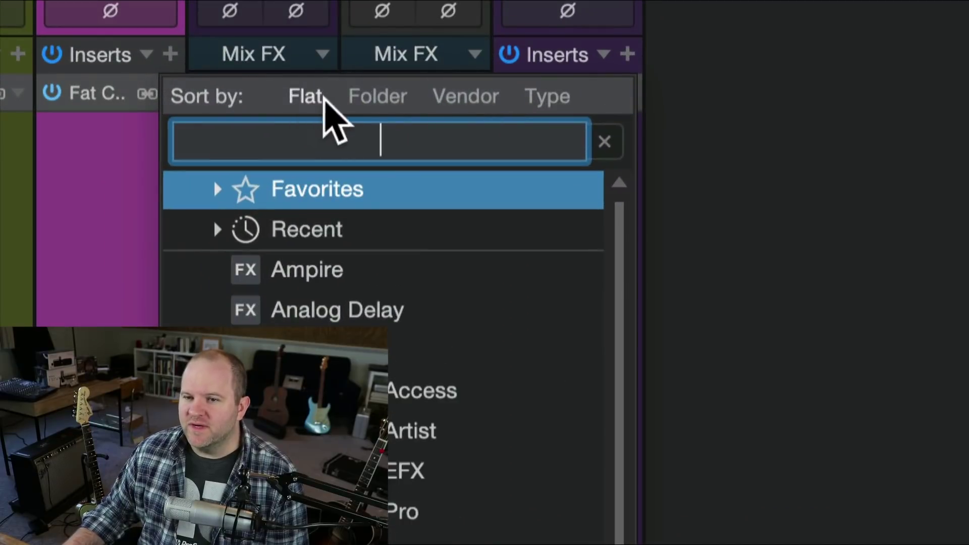
Step: Sort the insert effect list by Folder and look through the plug-ins in the Dynamics folder
{"action": "left_click", "coordinate": [366, 96]}
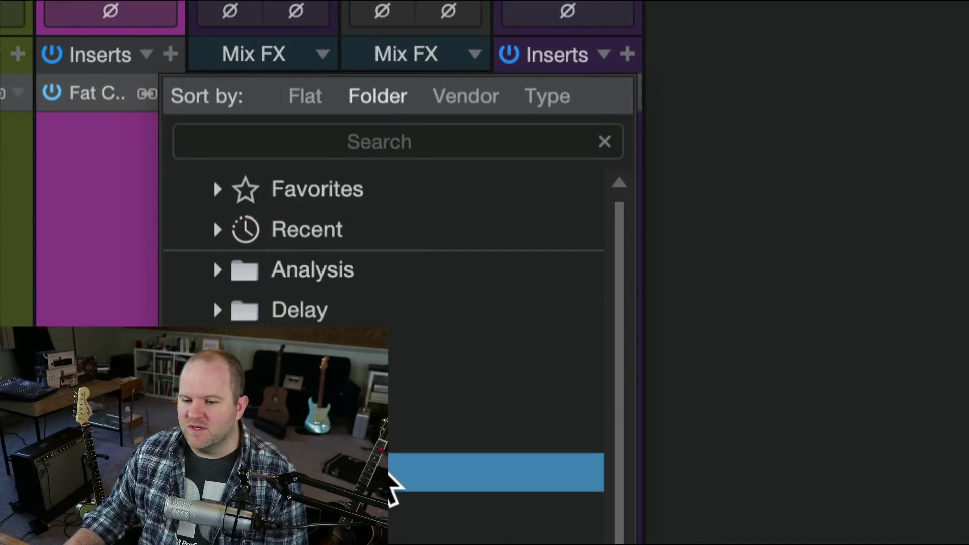
{"action": "left_click", "coordinate": [303, 391]}
{"action": "scroll", "coordinate": [303, 404], "scroll_direction": "down", "scroll_amount": 5}
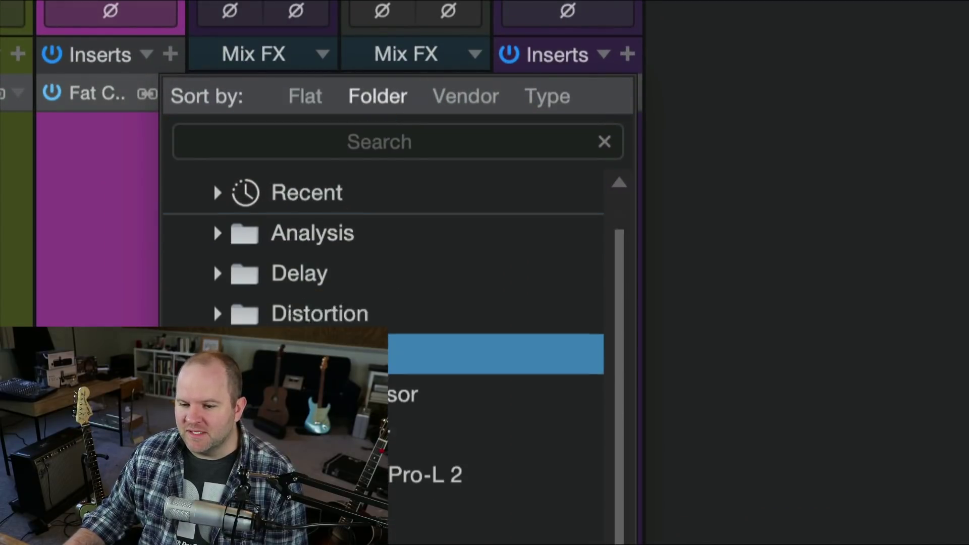
{"action": "scroll", "coordinate": [303, 323], "scroll_direction": "up", "scroll_amount": 3}
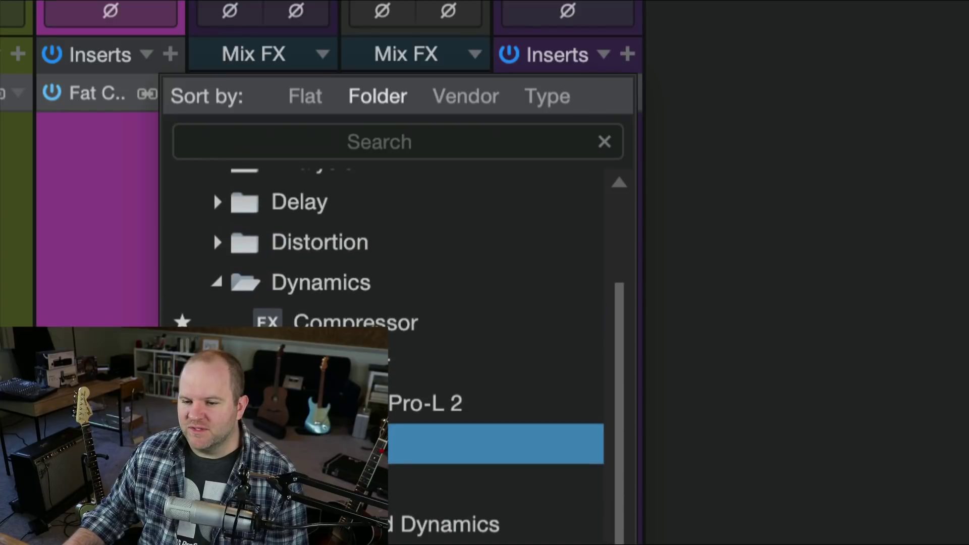
{"action": "scroll", "coordinate": [445, 192], "scroll_direction": "up", "scroll_amount": 1}
Step: Sort the insert effect list by Vendor and look inside the vendor folder below Celemony
{"action": "left_click", "coordinate": [460, 96]}
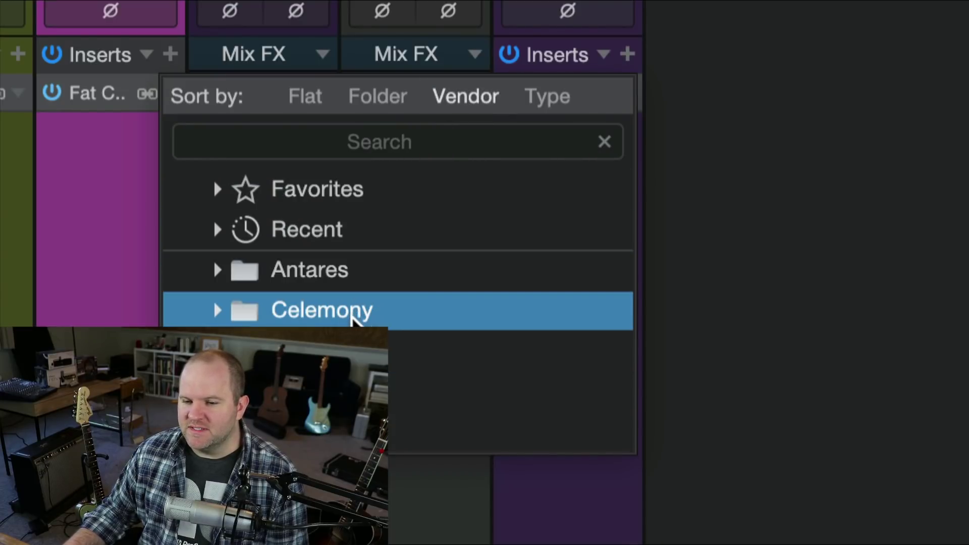
{"action": "left_click", "coordinate": [252, 350]}
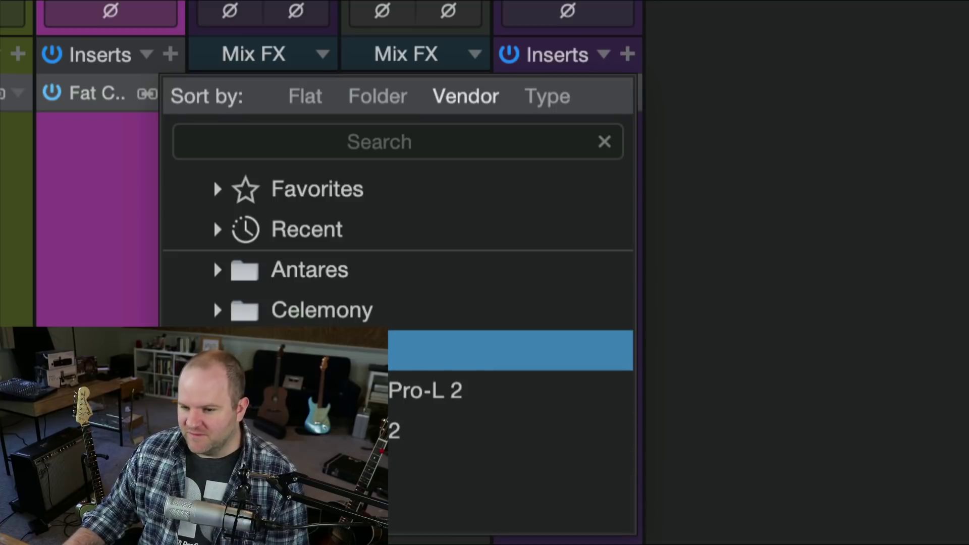
{"action": "left_click", "coordinate": [253, 350]}
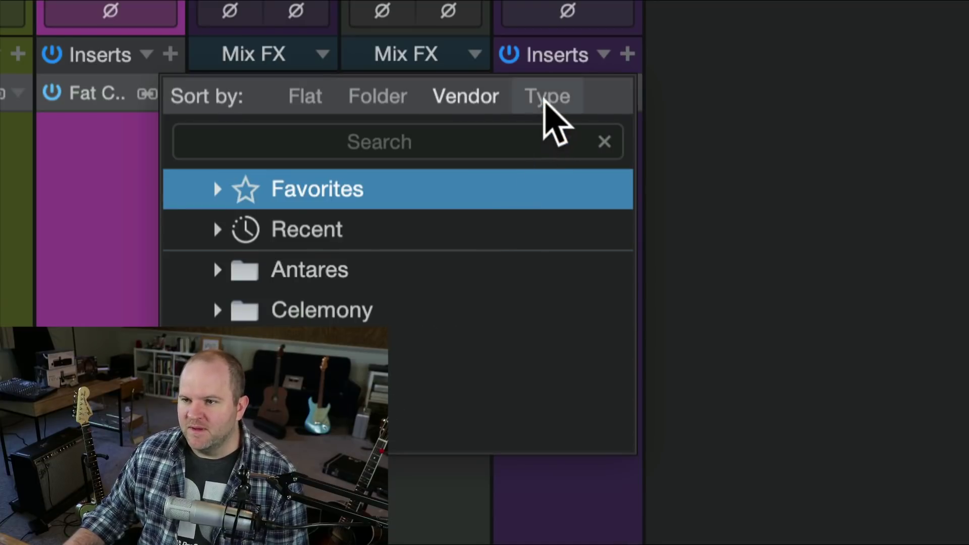
Step: View the insert effects sorted by Type, return to the Flat sorting and close the list
{"action": "left_click", "coordinate": [545, 97]}
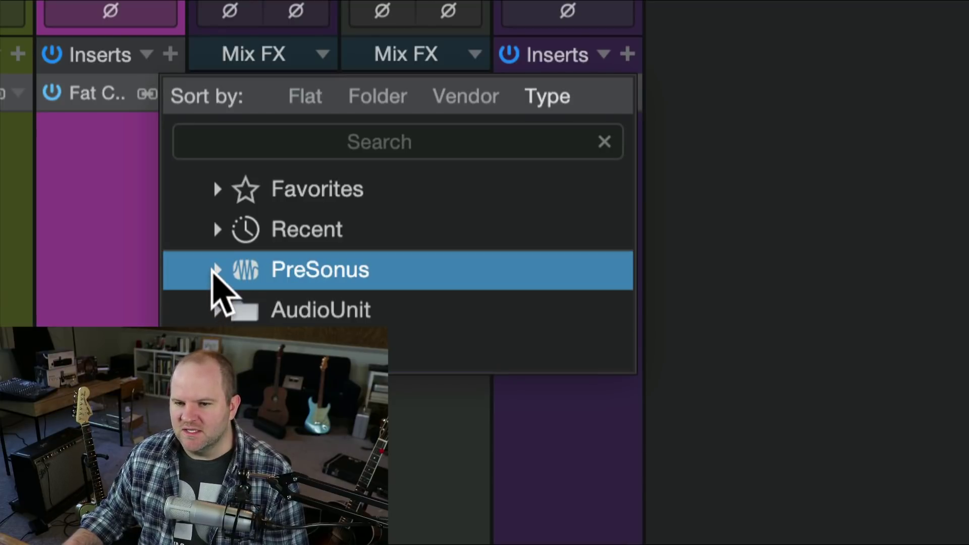
{"action": "left_click", "coordinate": [305, 97]}
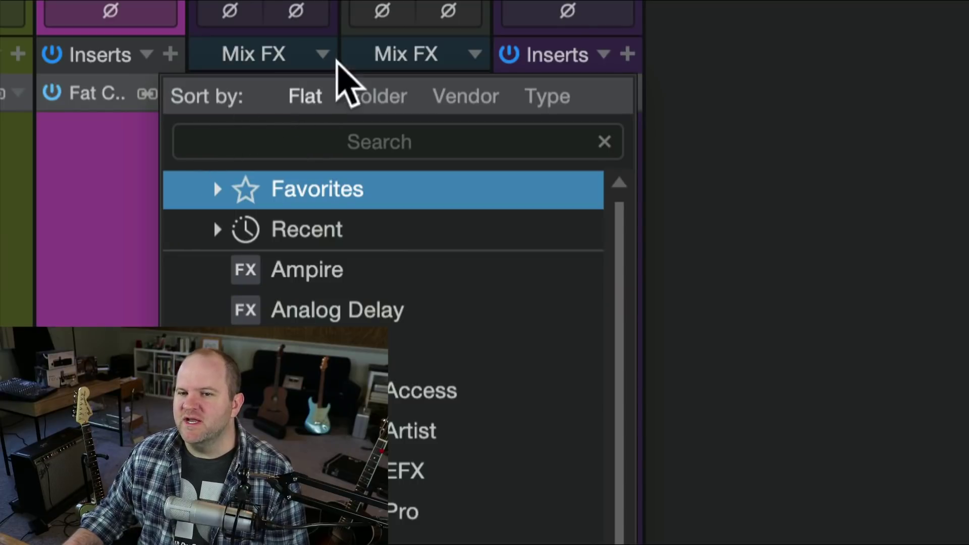
{"action": "left_click", "coordinate": [129, 215]}
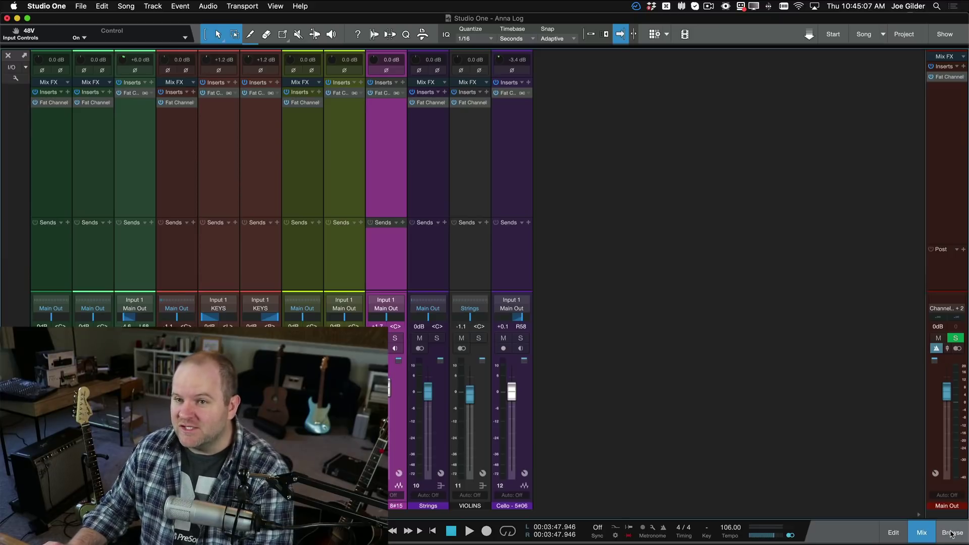
Step: Show the browser beside the mixer and widen it until all of its categories fit
{"action": "left_click", "coordinate": [953, 533]}
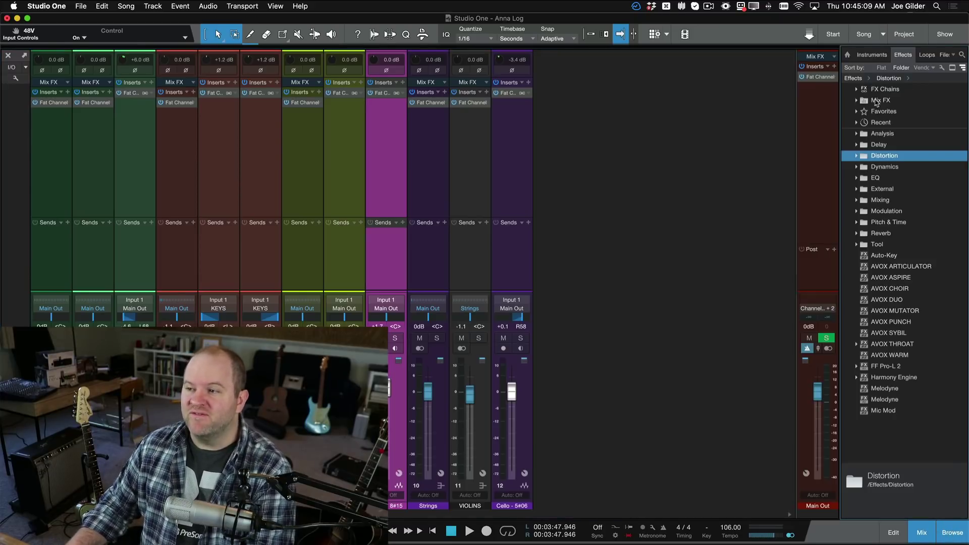
{"action": "left_click_drag", "start_coordinate": [841, 116], "coordinate": [719, 113]}
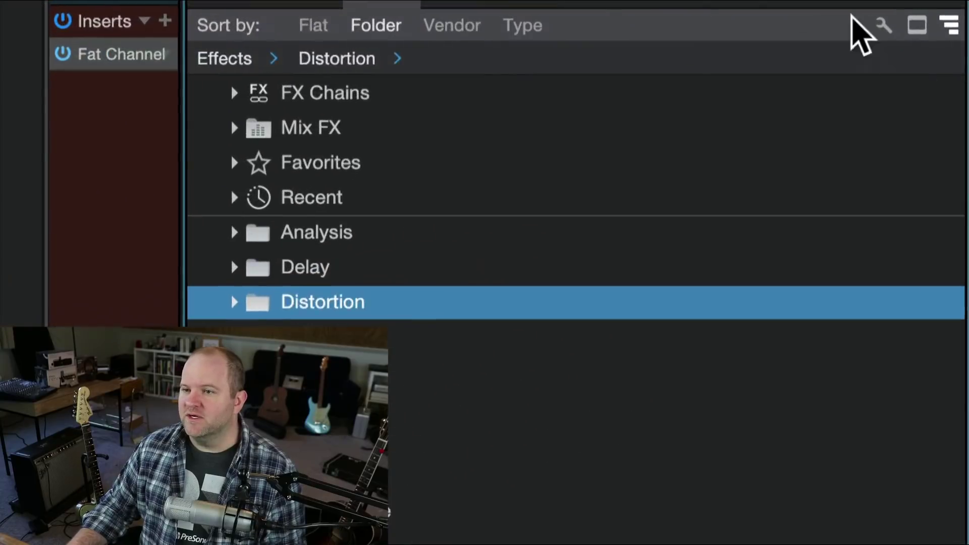
Step: Look through the browser's Cloud, Shop, Pool, Files and Instruments categories and return to Effects
{"action": "left_click", "coordinate": [328, 0]}
{"action": "left_click", "coordinate": [382, 0]}
{"action": "left_click", "coordinate": [564, 0]}
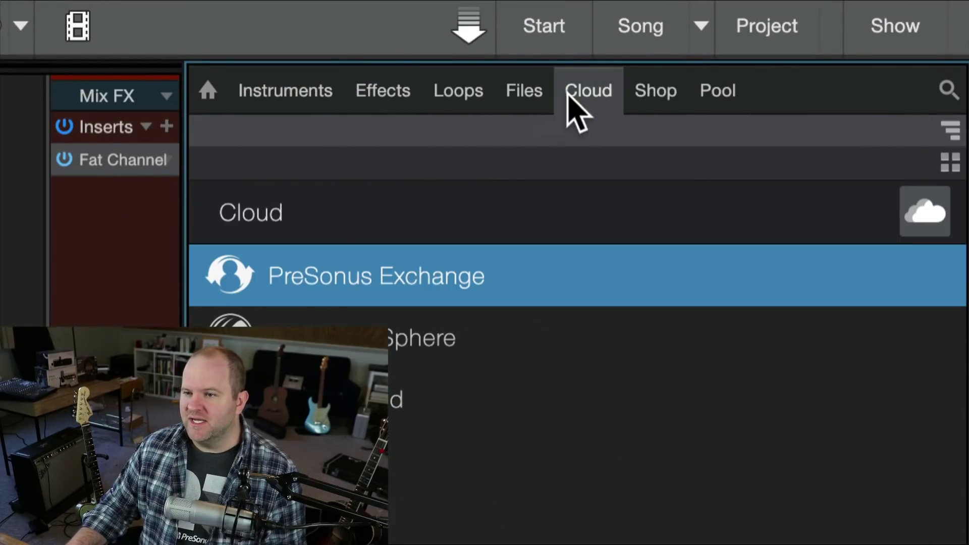
{"action": "left_click", "coordinate": [701, 92]}
{"action": "left_click", "coordinate": [647, 92]}
{"action": "left_click", "coordinate": [582, 92]}
{"action": "left_click", "coordinate": [526, 91]}
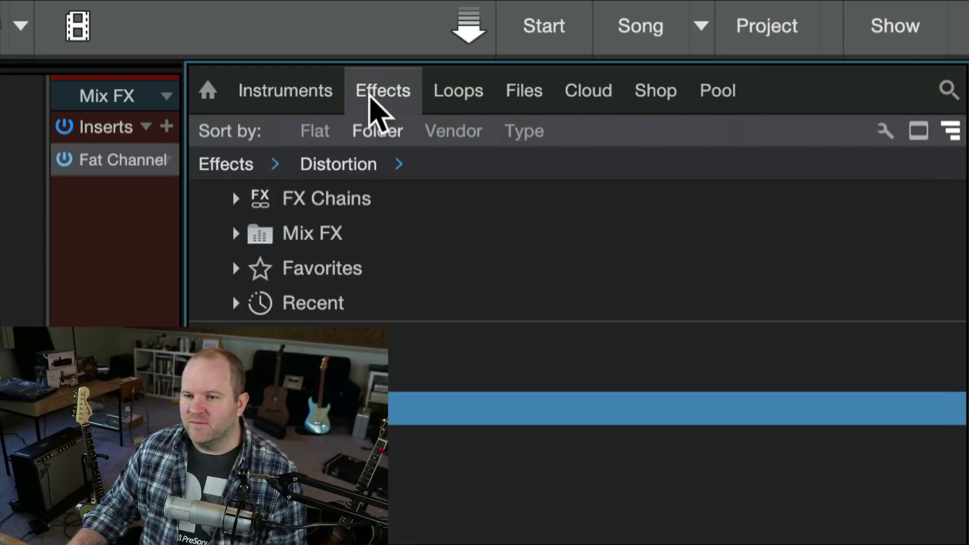
{"action": "left_click", "coordinate": [309, 96]}
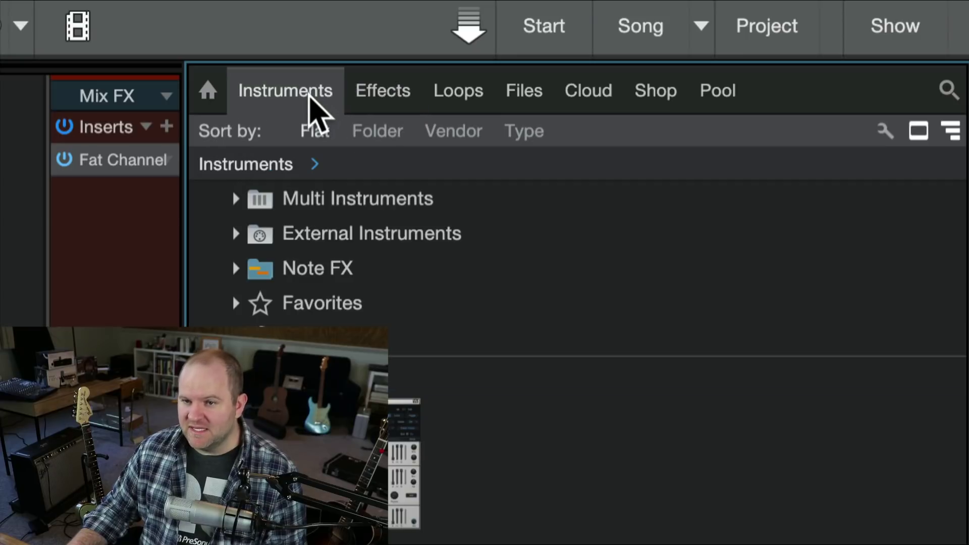
{"action": "left_click", "coordinate": [373, 94]}
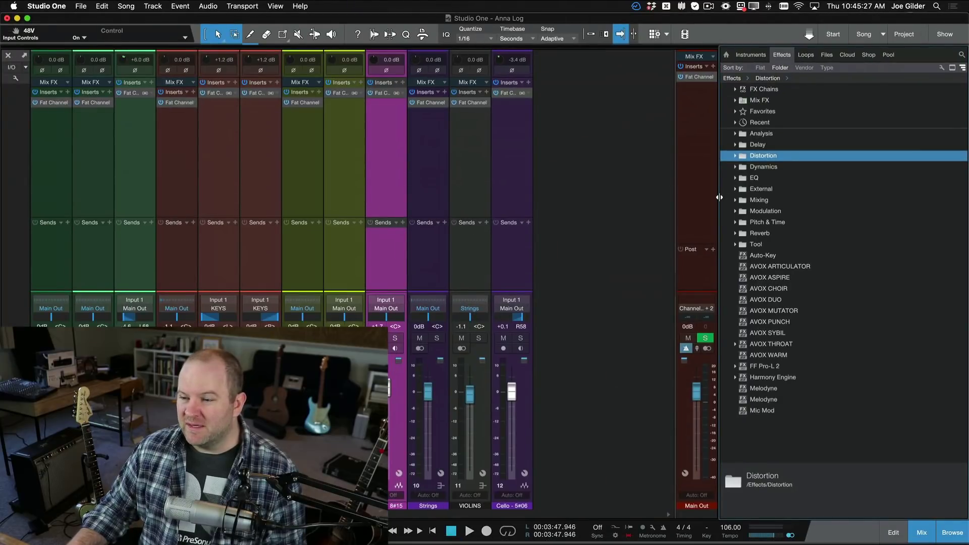
Step: Reduce the browser to its narrowest width and widen it slightly so every category name fits
{"action": "left_click_drag", "start_coordinate": [720, 198], "coordinate": [966, 160]}
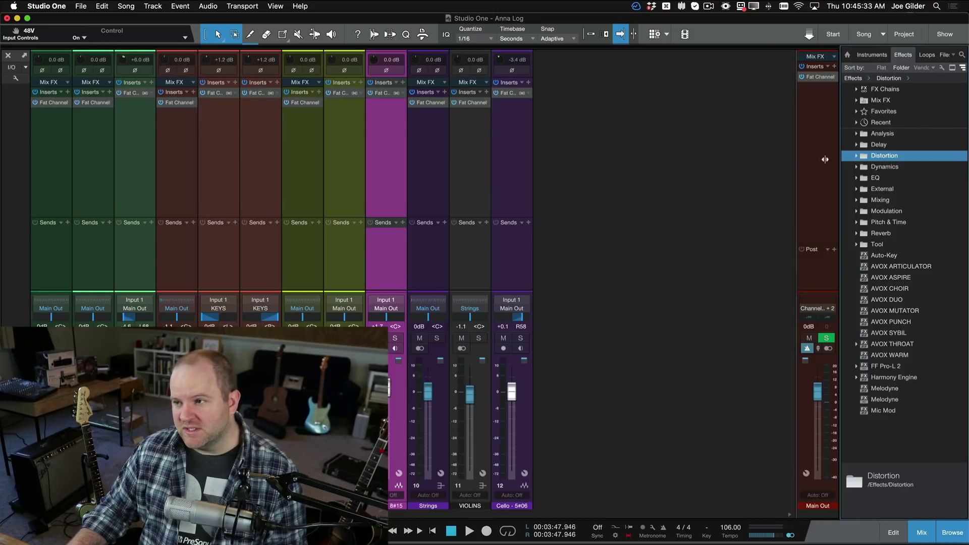
{"action": "left_click_drag", "start_coordinate": [825, 159], "coordinate": [954, 166]}
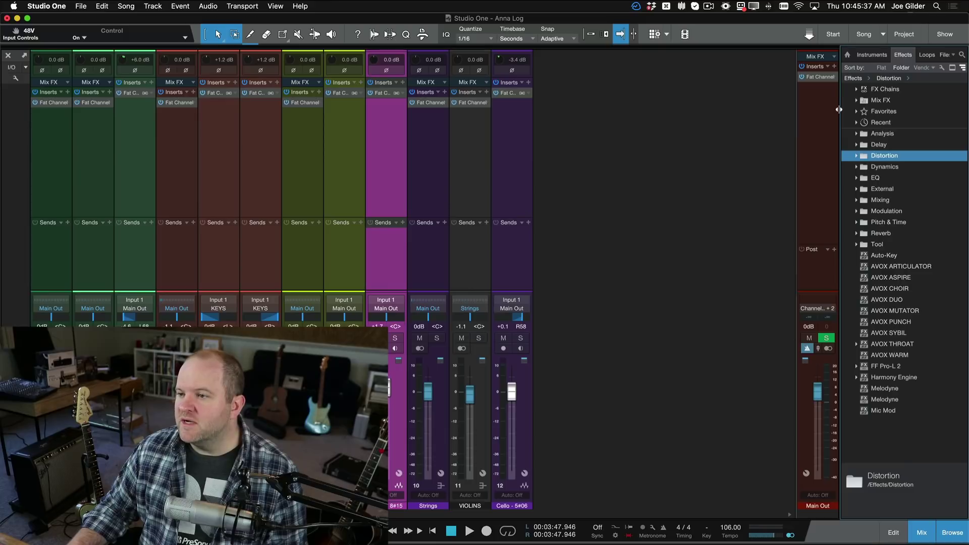
{"action": "left_click_drag", "start_coordinate": [840, 110], "coordinate": [787, 108]}
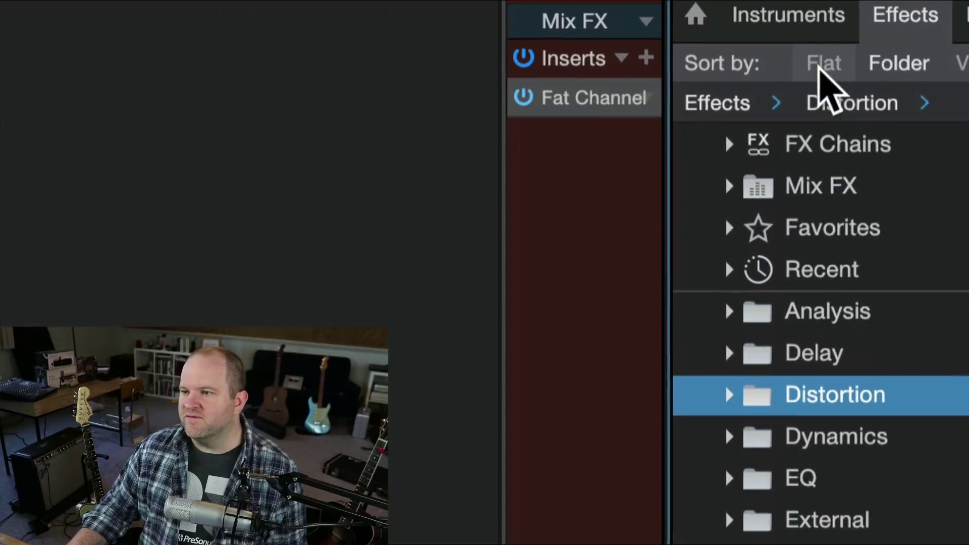
Step: Sort the browser's effects as a Flat list and look through all the plug-ins
{"action": "left_click", "coordinate": [826, 86]}
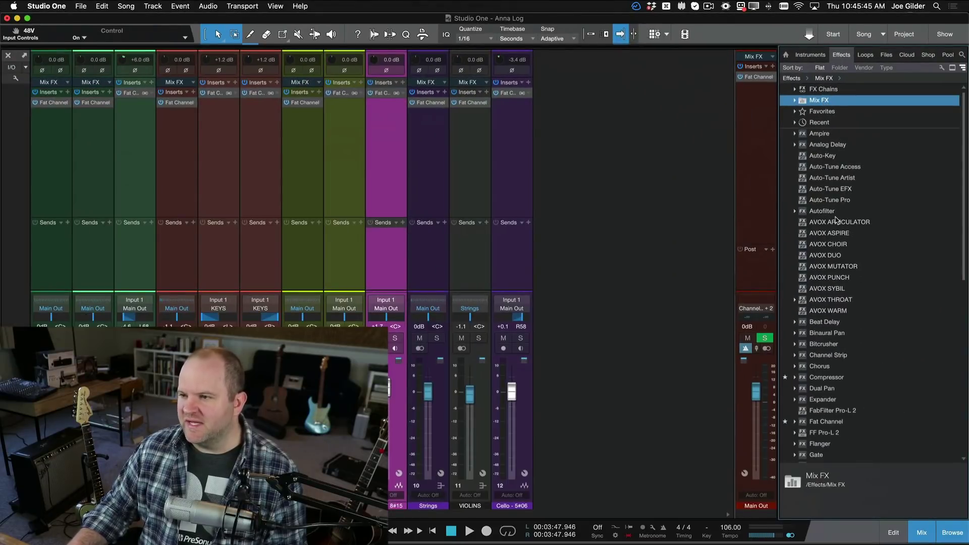
{"action": "scroll", "coordinate": [837, 221], "scroll_direction": "down", "scroll_amount": 1}
{"action": "scroll", "coordinate": [837, 220], "scroll_direction": "down", "scroll_amount": 10}
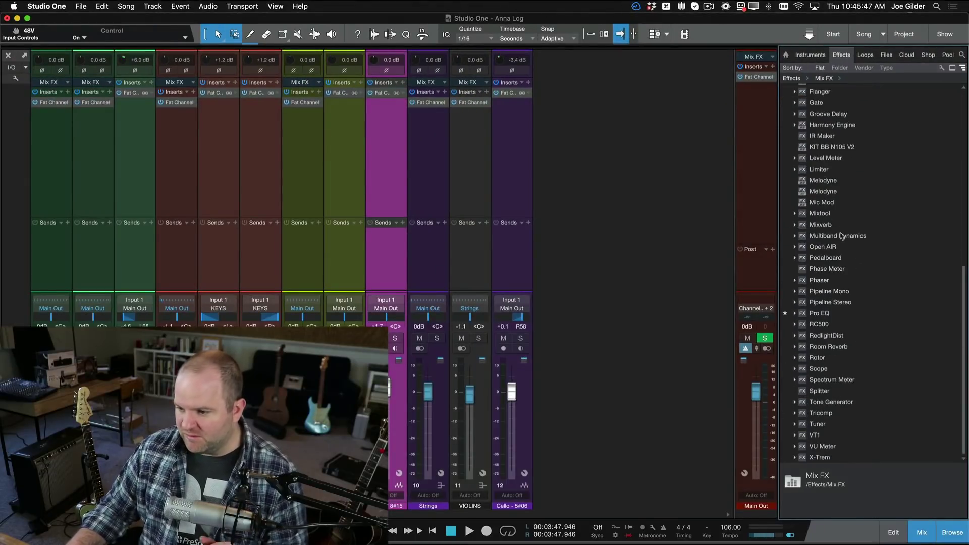
{"action": "scroll", "coordinate": [880, 341], "scroll_direction": "up", "scroll_amount": 10}
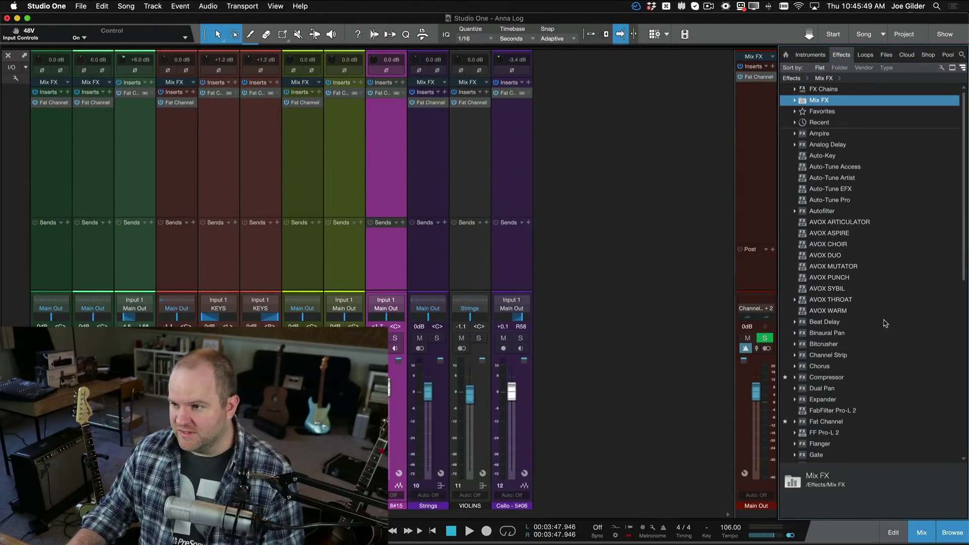
{"action": "scroll", "coordinate": [861, 204], "scroll_direction": "down", "scroll_amount": 7}
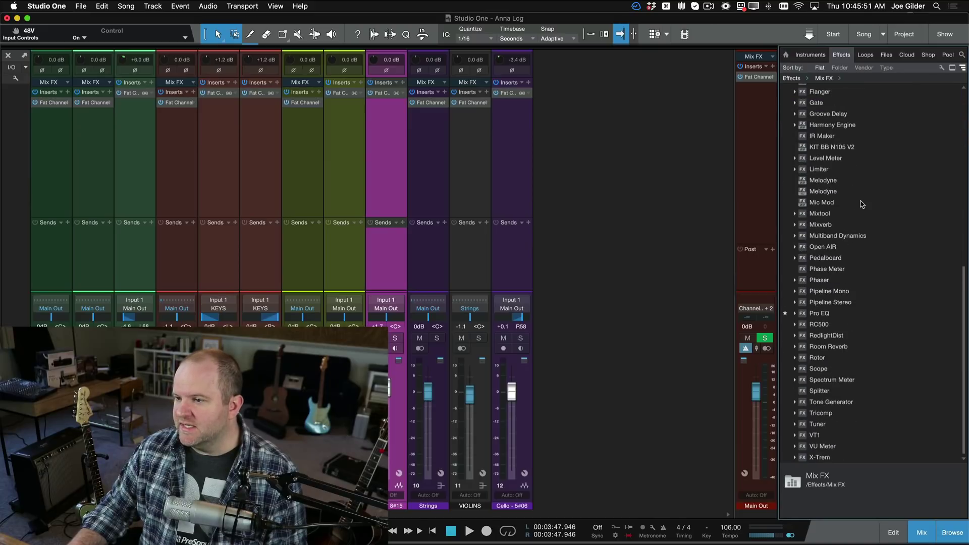
{"action": "scroll", "coordinate": [862, 204], "scroll_direction": "up", "scroll_amount": 10}
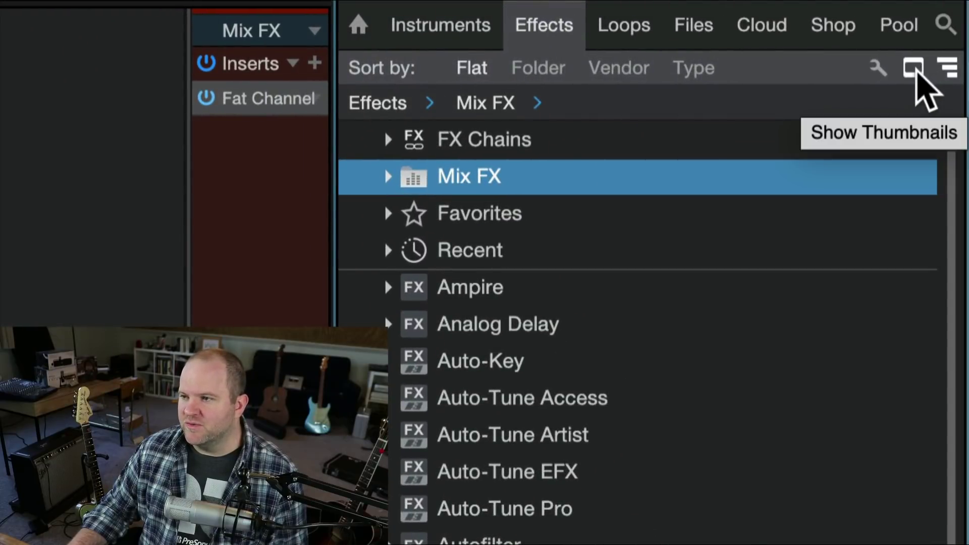
Step: Turn on plug-in thumbnails in the effects browser and look through the illustrated list
{"action": "left_click", "coordinate": [916, 71]}
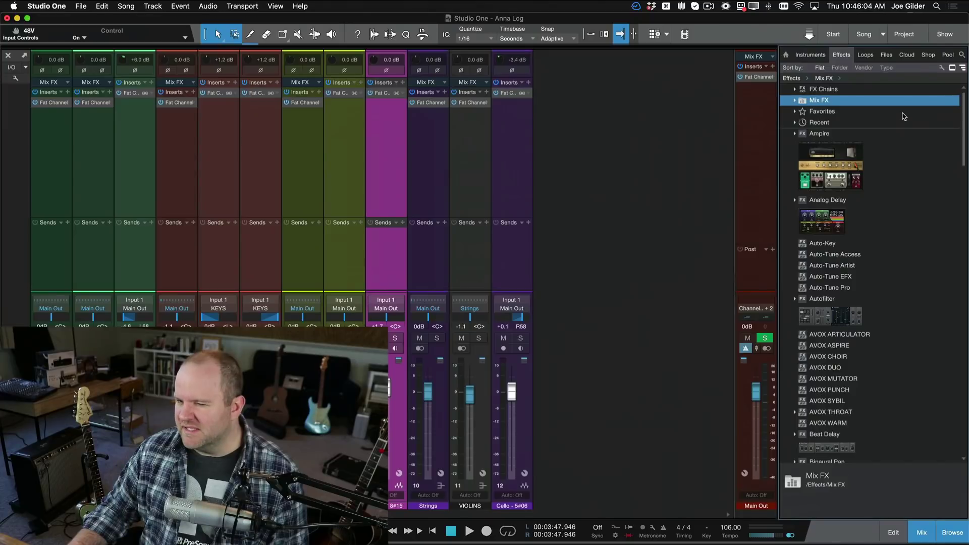
{"action": "scroll", "coordinate": [886, 245], "scroll_direction": "down", "scroll_amount": 5}
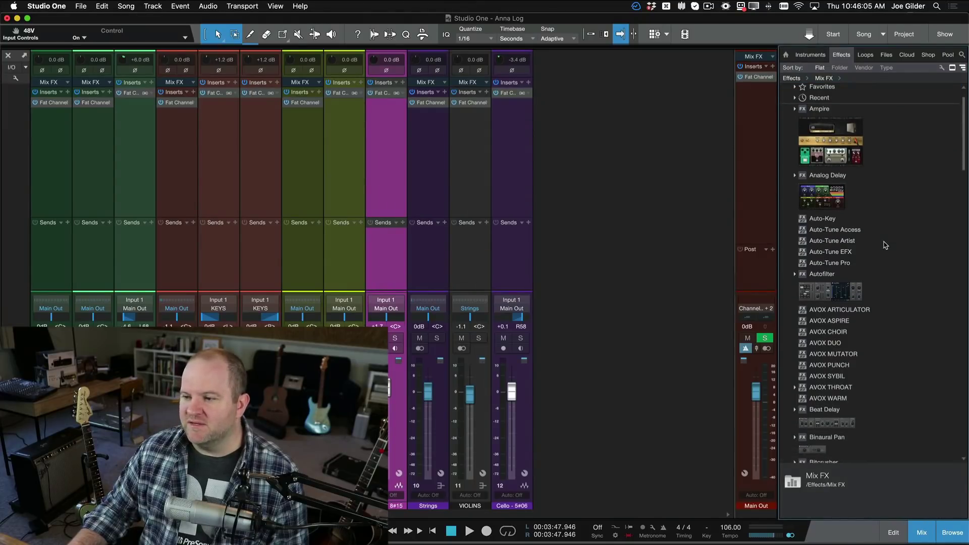
{"action": "scroll", "coordinate": [885, 244], "scroll_direction": "down", "scroll_amount": 15}
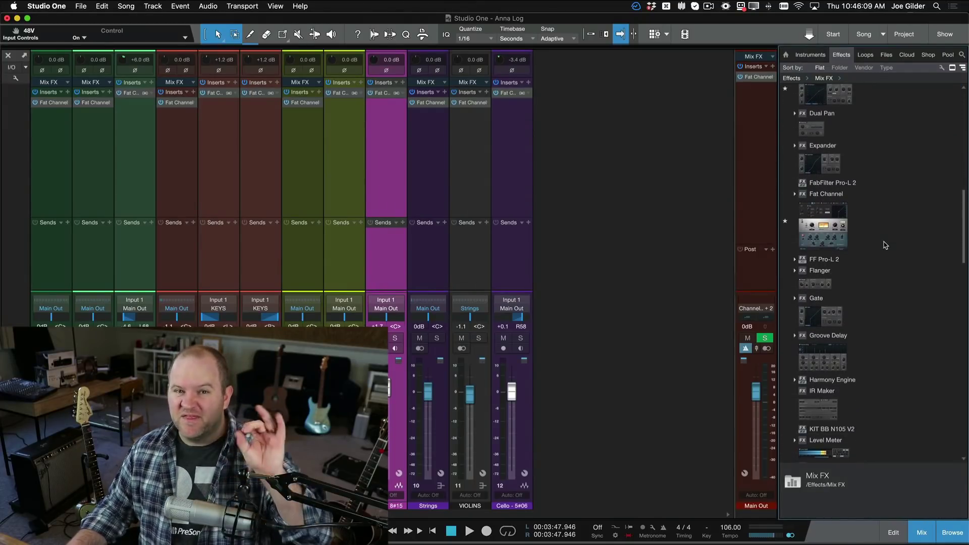
{"action": "scroll", "coordinate": [887, 333], "scroll_direction": "down", "scroll_amount": 15}
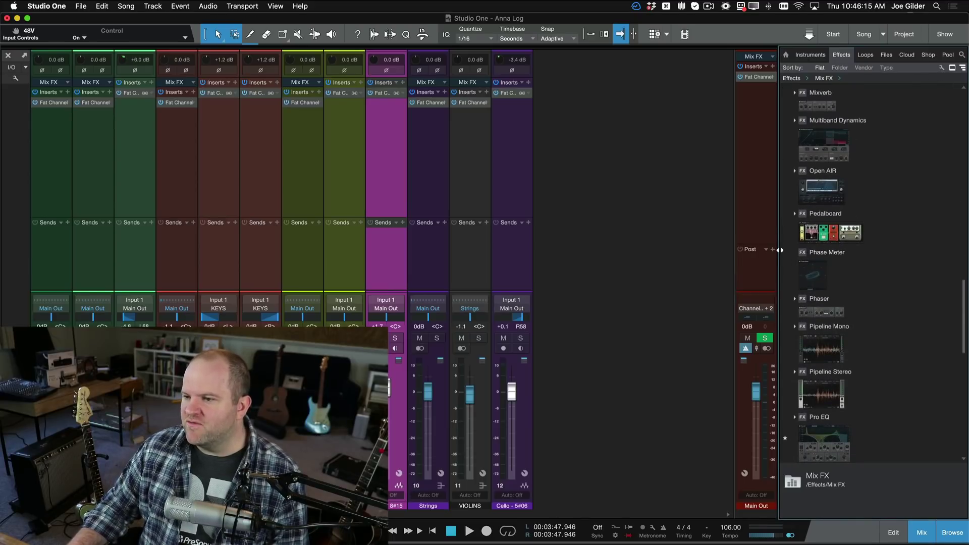
Step: Insert the RedlightDist effect from the browser on the purple 8#15 channel and close its plug-in window
{"action": "left_click_drag", "start_coordinate": [780, 250], "coordinate": [632, 251]}
{"action": "scroll", "coordinate": [749, 268], "scroll_direction": "down", "scroll_amount": 8}
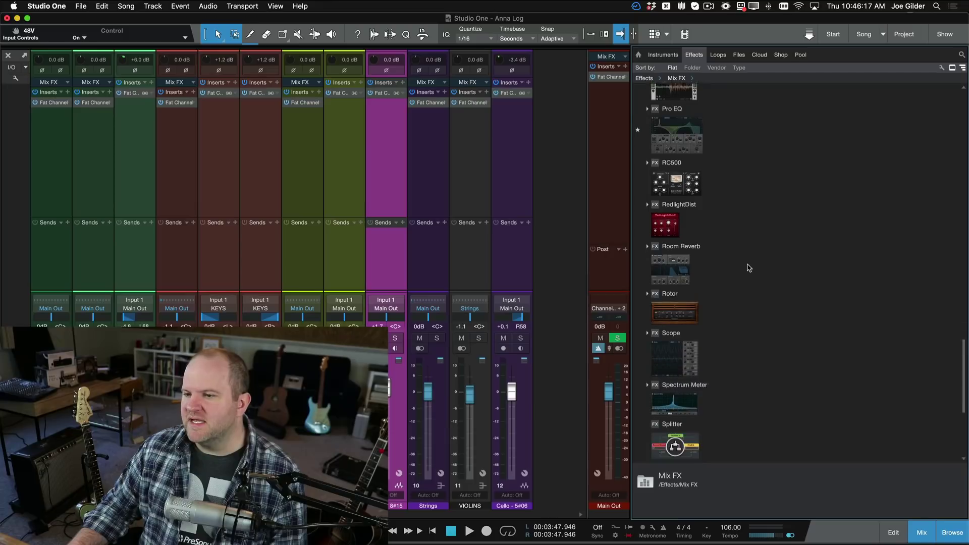
{"action": "scroll", "coordinate": [750, 268], "scroll_direction": "down", "scroll_amount": 2}
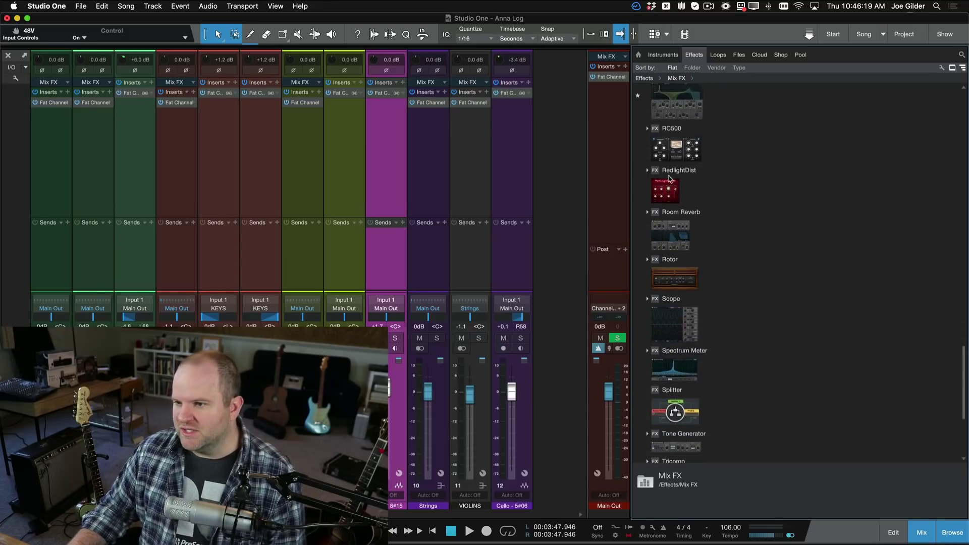
{"action": "left_click_drag", "start_coordinate": [670, 193], "coordinate": [386, 167]}
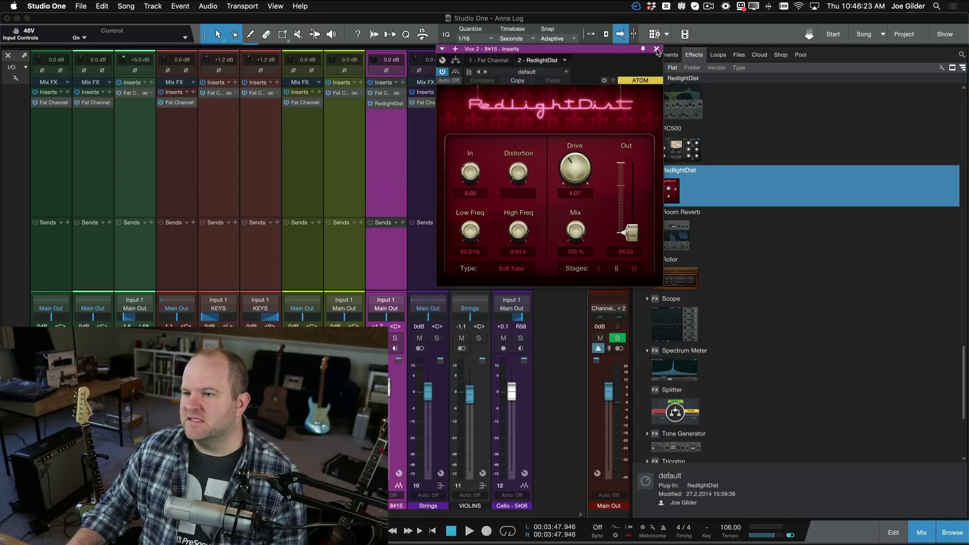
{"action": "left_click", "coordinate": [657, 49]}
Step: View the end of the effects list and shrink the browser back to its narrowest width
{"action": "scroll", "coordinate": [764, 372], "scroll_direction": "down", "scroll_amount": 5}
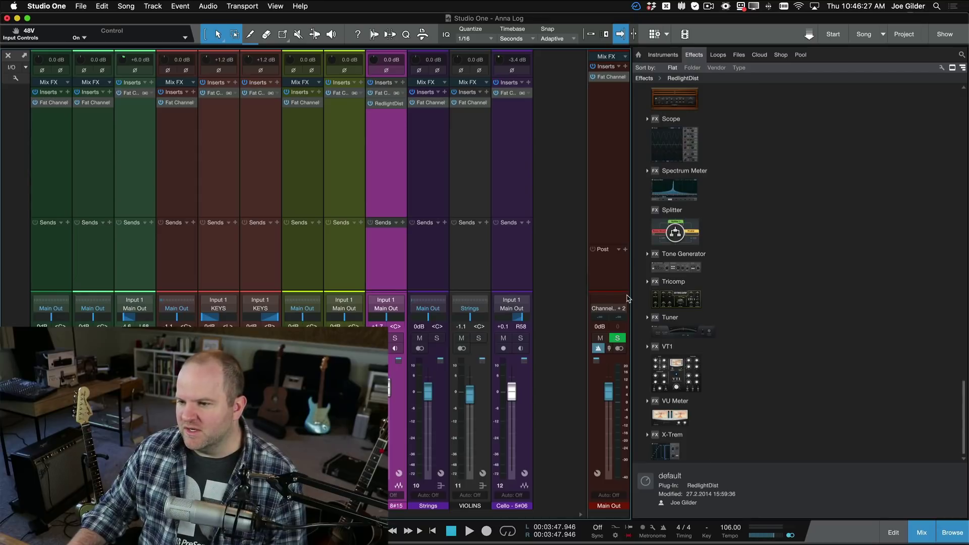
{"action": "left_click_drag", "start_coordinate": [630, 295], "coordinate": [849, 224]}
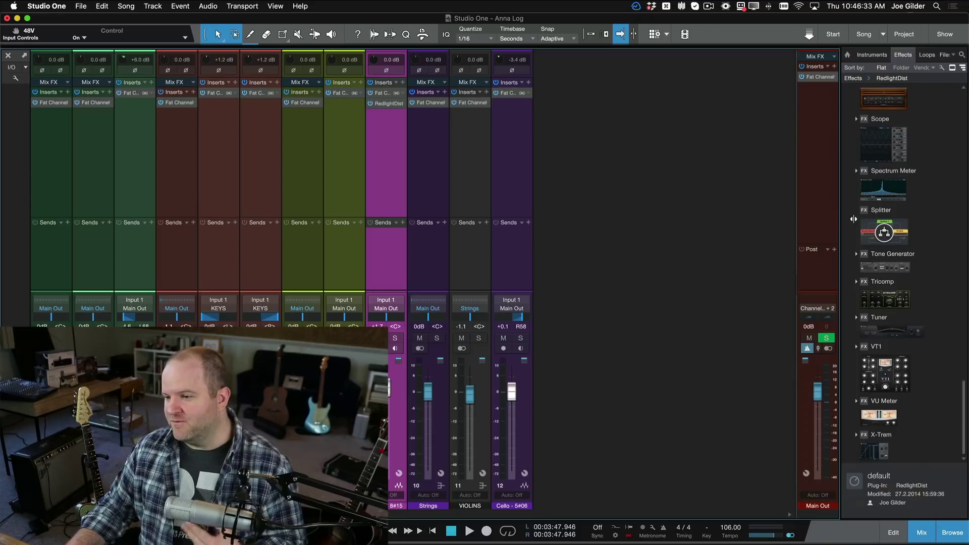
Step: Hide the plug-in thumbnails in the effects browser, show them again and look through the illustrated list
{"action": "left_click", "coordinate": [952, 68]}
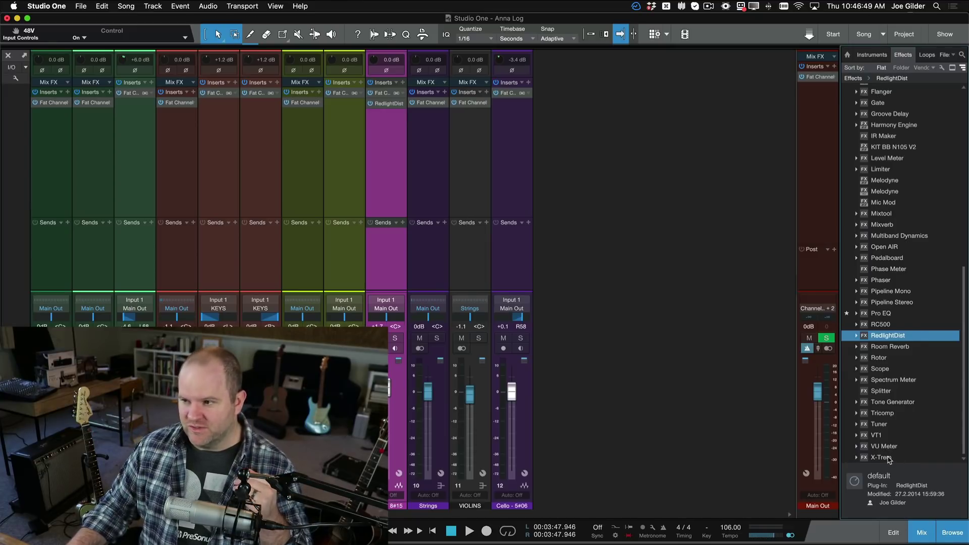
{"action": "left_click", "coordinate": [953, 68]}
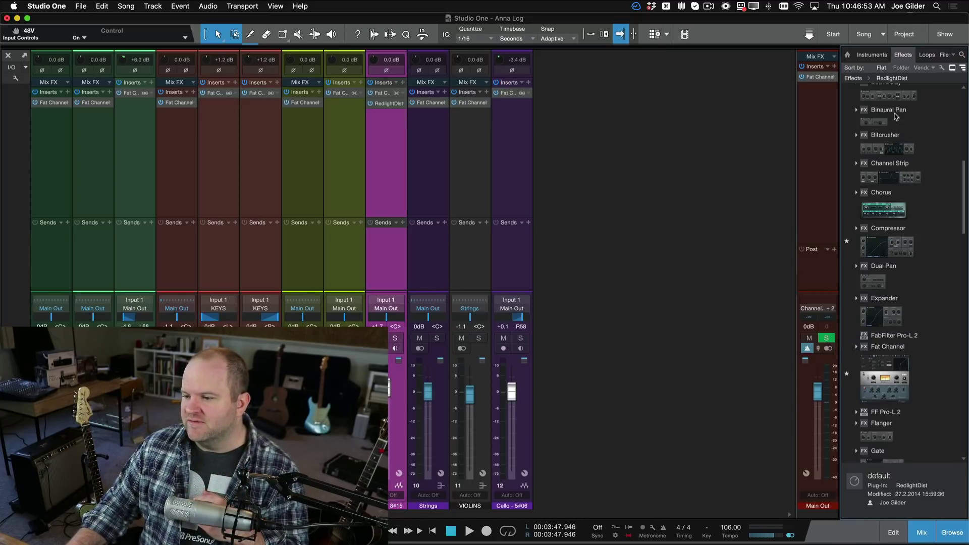
{"action": "scroll", "coordinate": [901, 211], "scroll_direction": "down", "scroll_amount": 10}
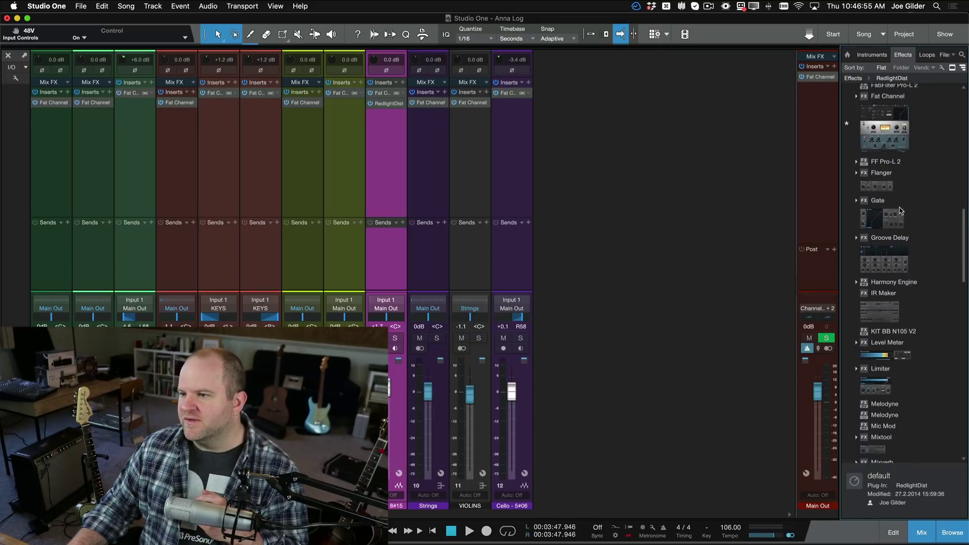
{"action": "scroll", "coordinate": [902, 211], "scroll_direction": "down", "scroll_amount": 5}
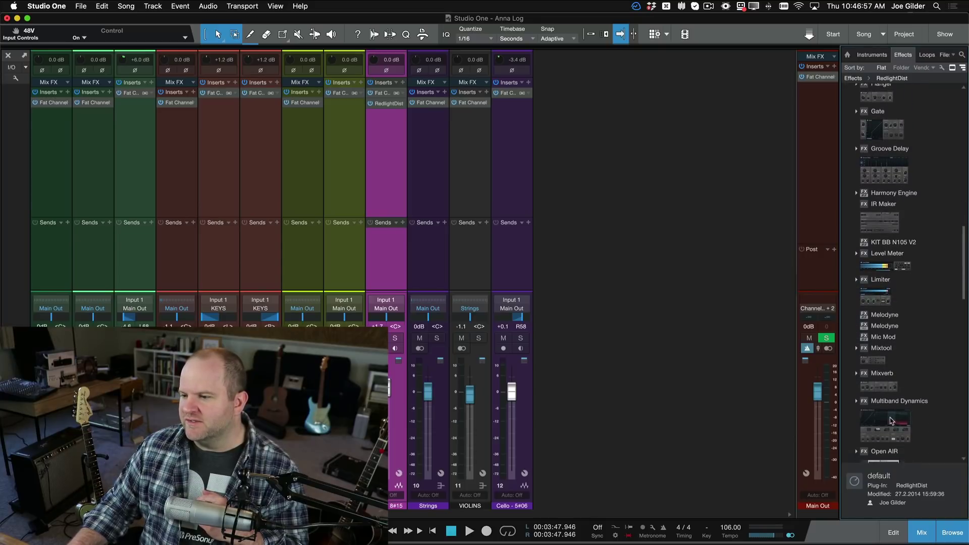
{"action": "scroll", "coordinate": [895, 410], "scroll_direction": "up", "scroll_amount": 15}
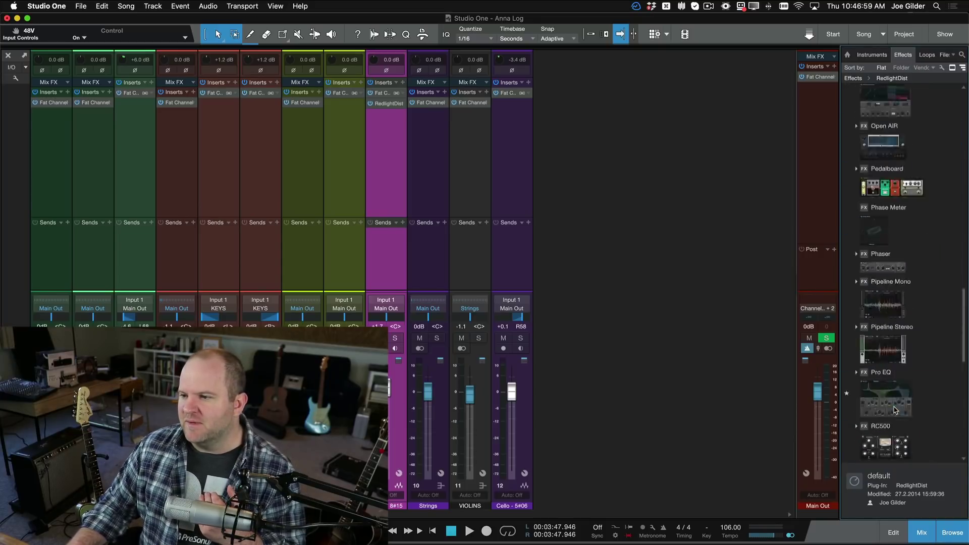
Step: Turn off plug-in thumbnails in the effects browser and look through the compact text-only list up to its beginning
{"action": "left_click", "coordinate": [953, 68]}
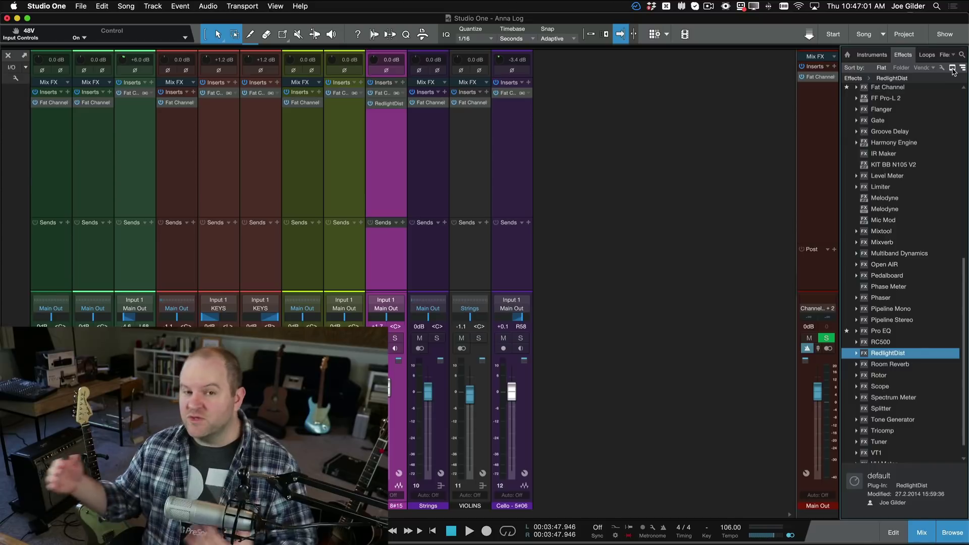
{"action": "scroll", "coordinate": [927, 212], "scroll_direction": "down", "scroll_amount": 1}
{"action": "scroll", "coordinate": [927, 212], "scroll_direction": "up", "scroll_amount": 5}
{"action": "scroll", "coordinate": [927, 212], "scroll_direction": "down", "scroll_amount": 5}
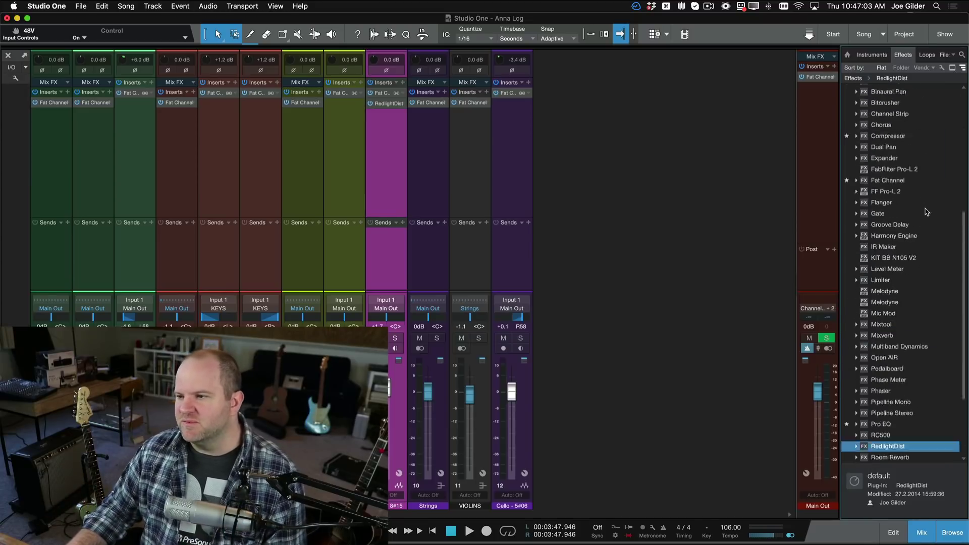
{"action": "scroll", "coordinate": [928, 212], "scroll_direction": "up", "scroll_amount": 10}
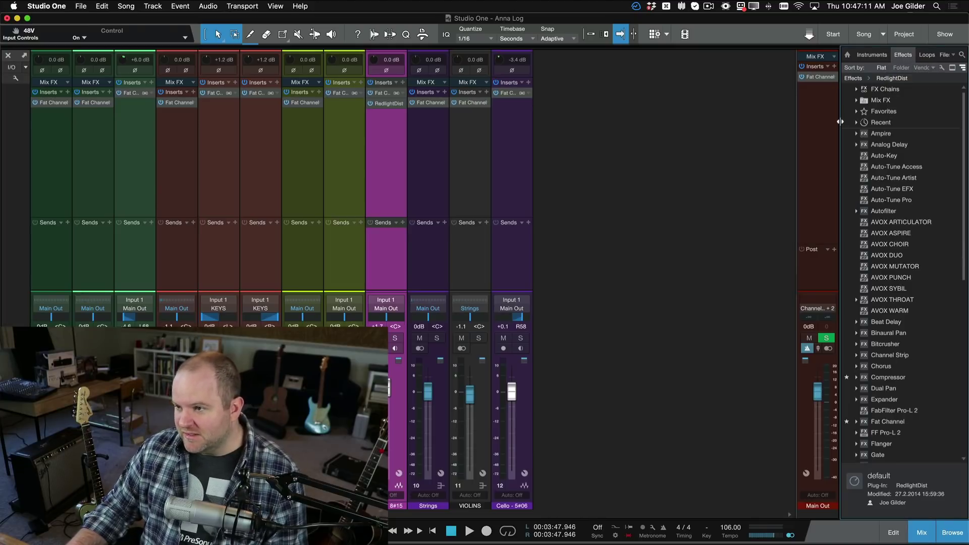
Step: Widen the browser, sort the effects by Vendor and look through the plug-ins in the PreSonus folder
{"action": "left_click_drag", "start_coordinate": [840, 122], "coordinate": [713, 132]}
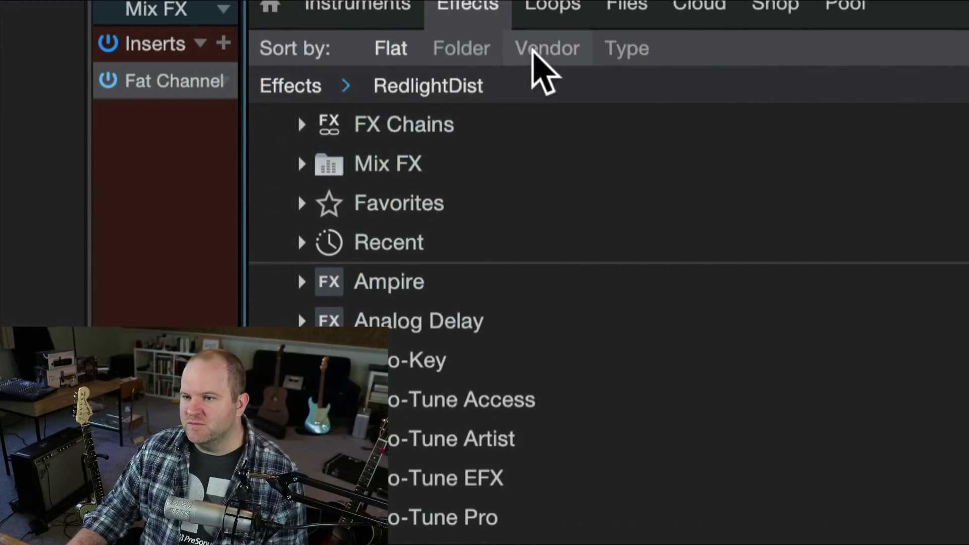
{"action": "left_click", "coordinate": [533, 48]}
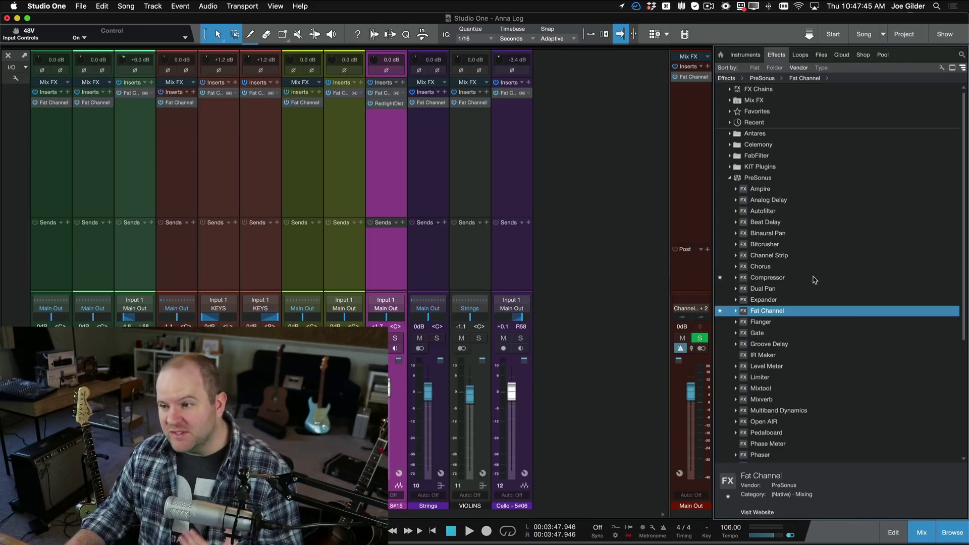
{"action": "scroll", "coordinate": [813, 280], "scroll_direction": "down", "scroll_amount": 5}
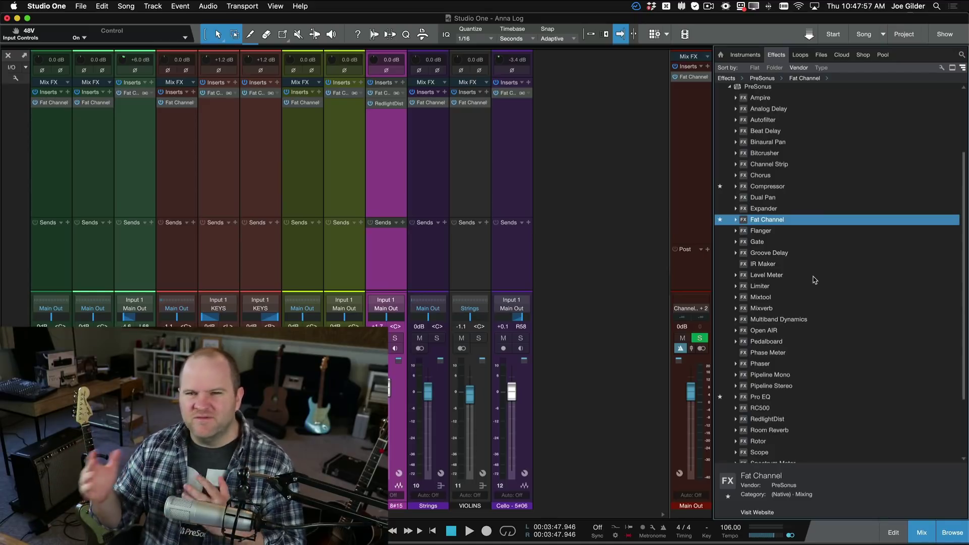
{"action": "scroll", "coordinate": [786, 278], "scroll_direction": "down", "scroll_amount": 1}
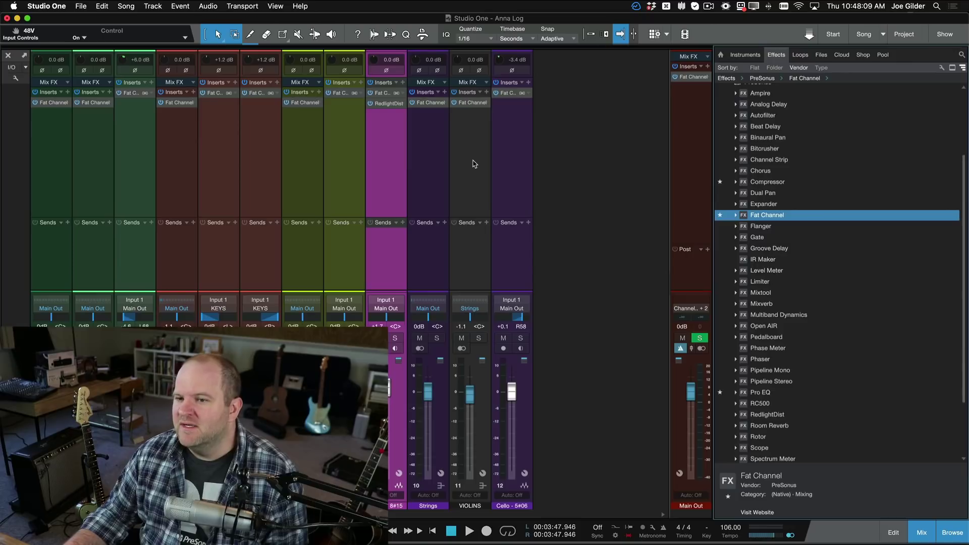
Step: Open the Fat Channel on the VIOLINS channel, view its compressor and equalizer model choices, and close the plug-in window
{"action": "left_click", "coordinate": [470, 103]}
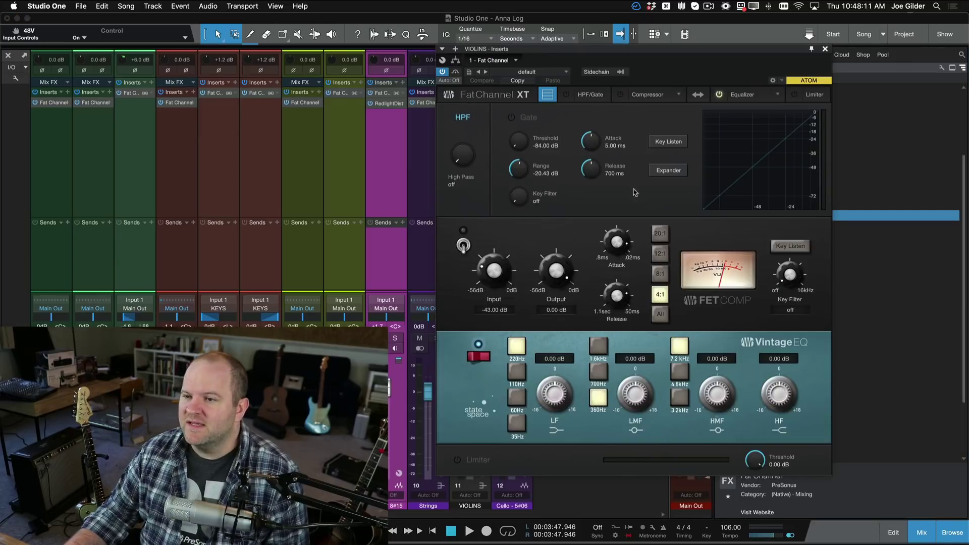
{"action": "left_click", "coordinate": [676, 94]}
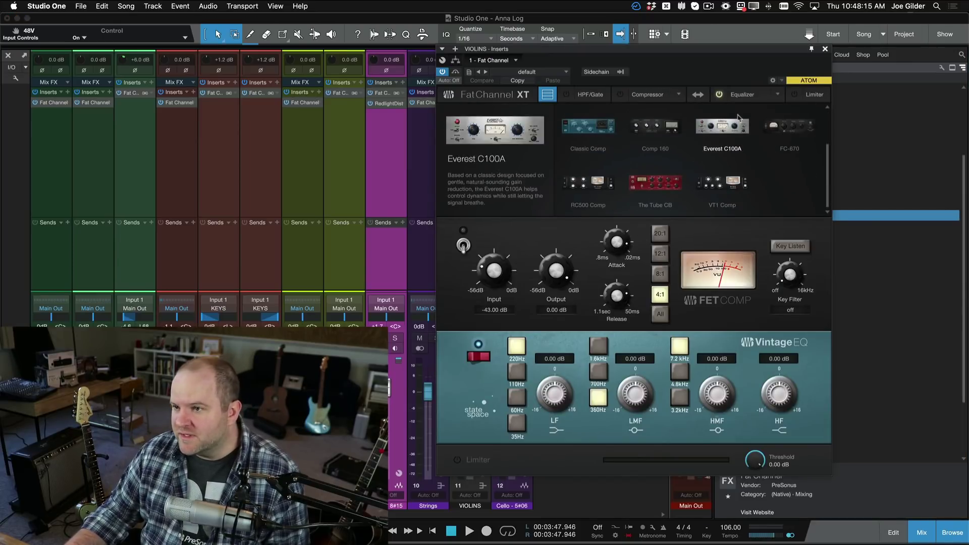
{"action": "left_click", "coordinate": [713, 164]}
{"action": "left_click", "coordinate": [771, 95]}
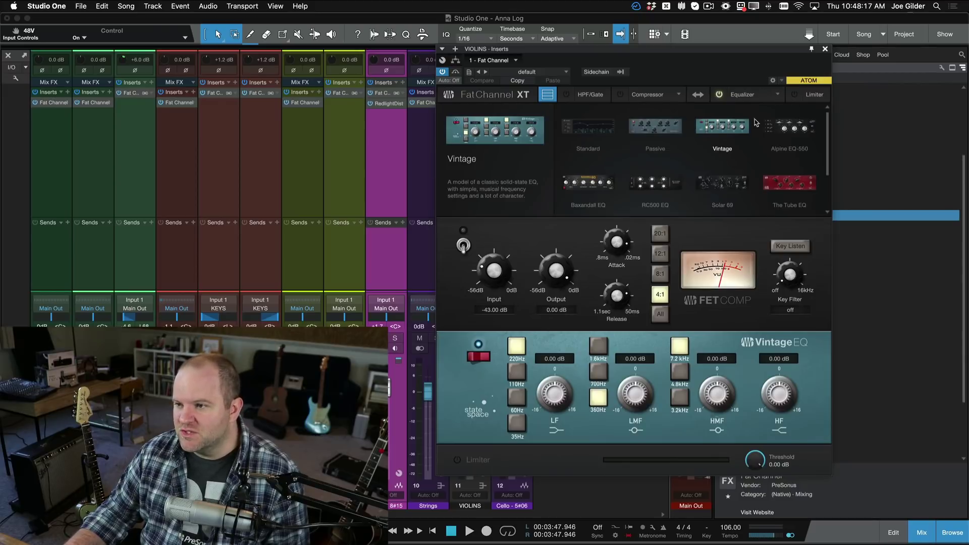
{"action": "left_click", "coordinate": [826, 50]}
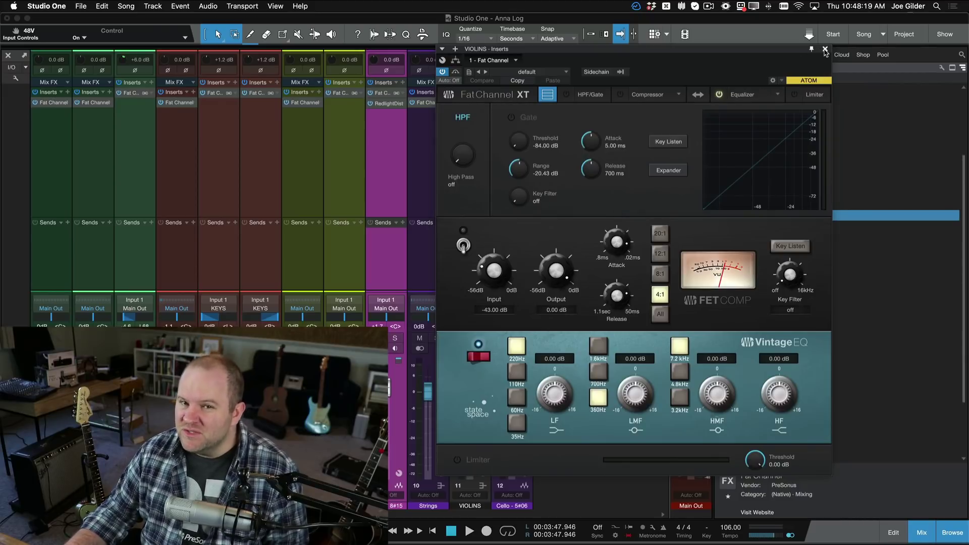
{"action": "left_click", "coordinate": [826, 50]}
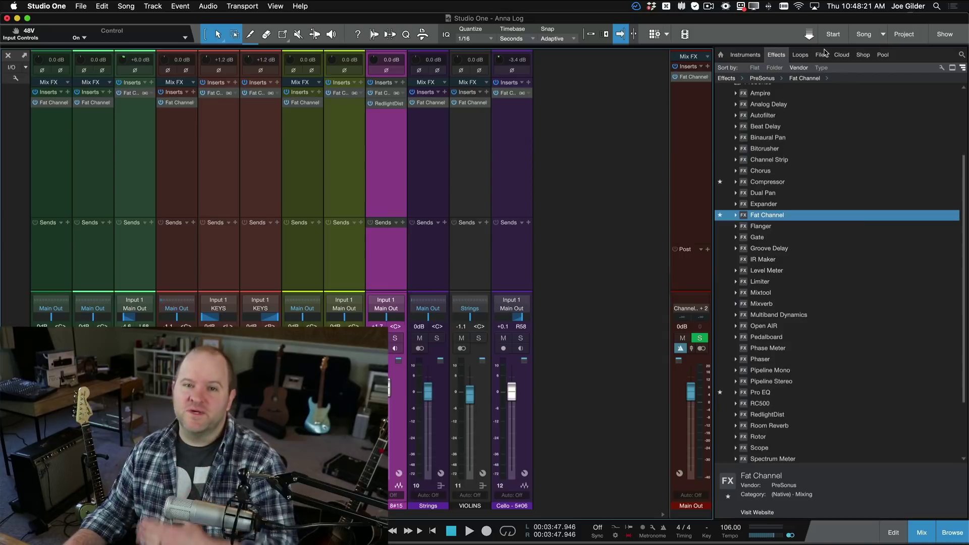
Step: Look through the vendor-sorted effects list and narrow the browser to give the mixer more room
{"action": "scroll", "coordinate": [820, 187], "scroll_direction": "up", "scroll_amount": 3}
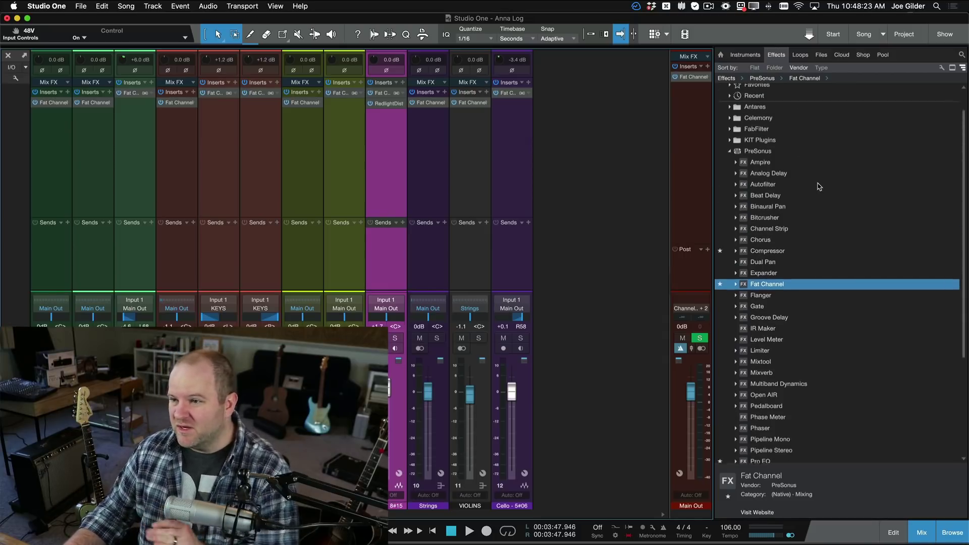
{"action": "scroll", "coordinate": [820, 187], "scroll_direction": "up", "scroll_amount": 2}
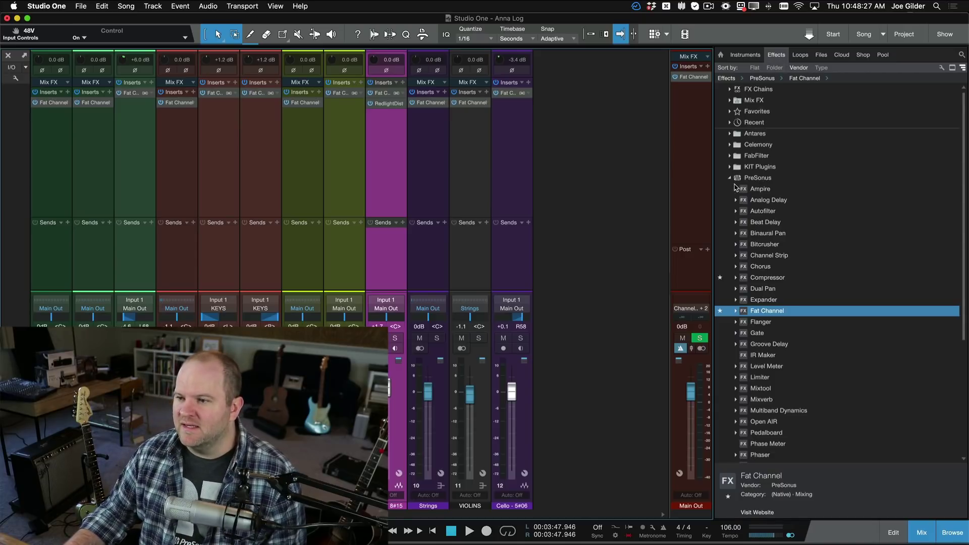
{"action": "scroll", "coordinate": [772, 194], "scroll_direction": "down", "scroll_amount": 5}
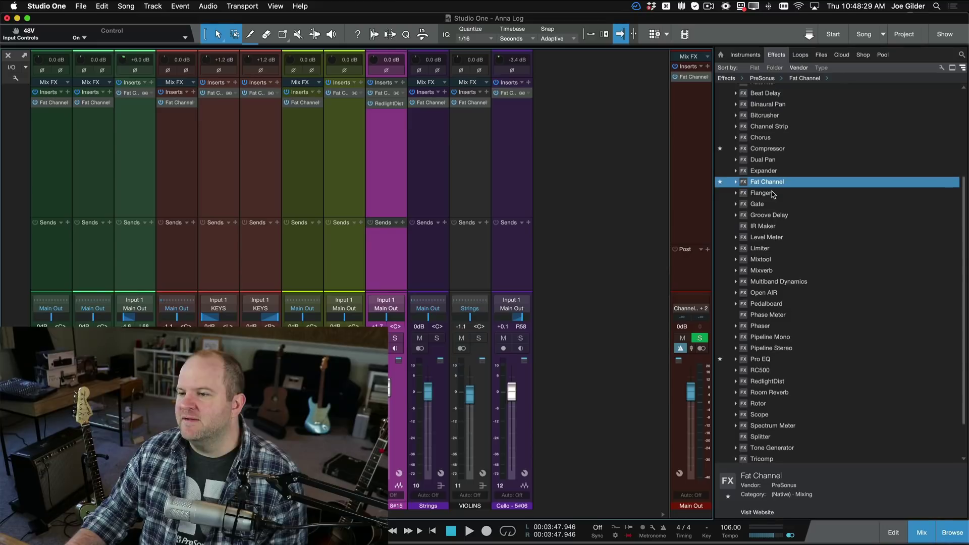
{"action": "left_click_drag", "start_coordinate": [712, 228], "coordinate": [815, 218]}
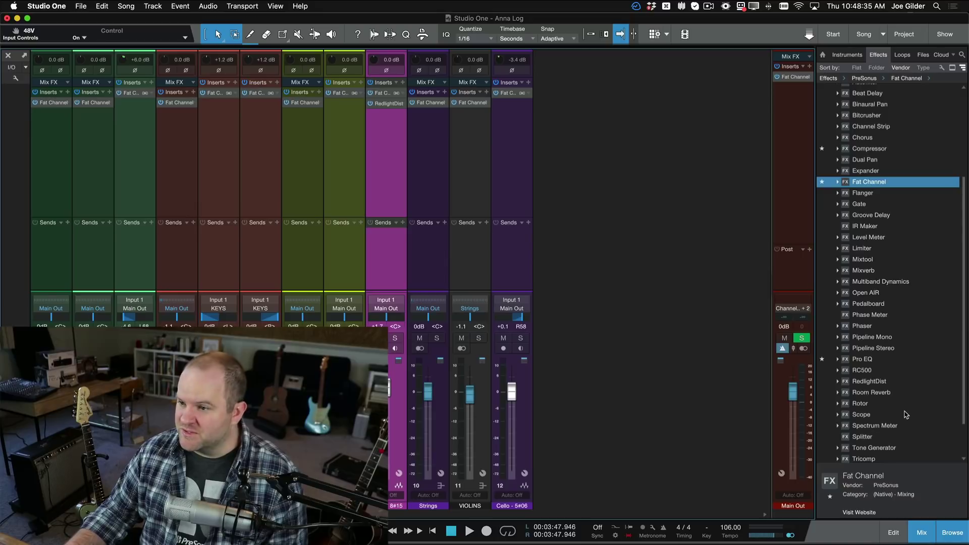
Step: Insert Pro EQ and VT1 from the PreSonus effects on the purple 8#15 channel and close the plug-in window
{"action": "left_click_drag", "start_coordinate": [862, 365], "coordinate": [400, 160]}
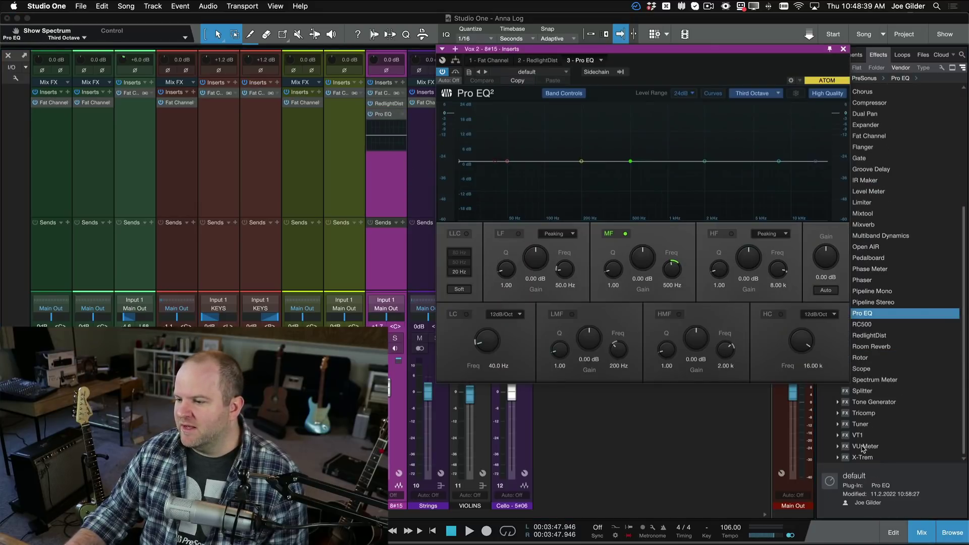
{"action": "left_click_drag", "start_coordinate": [859, 436], "coordinate": [385, 178]}
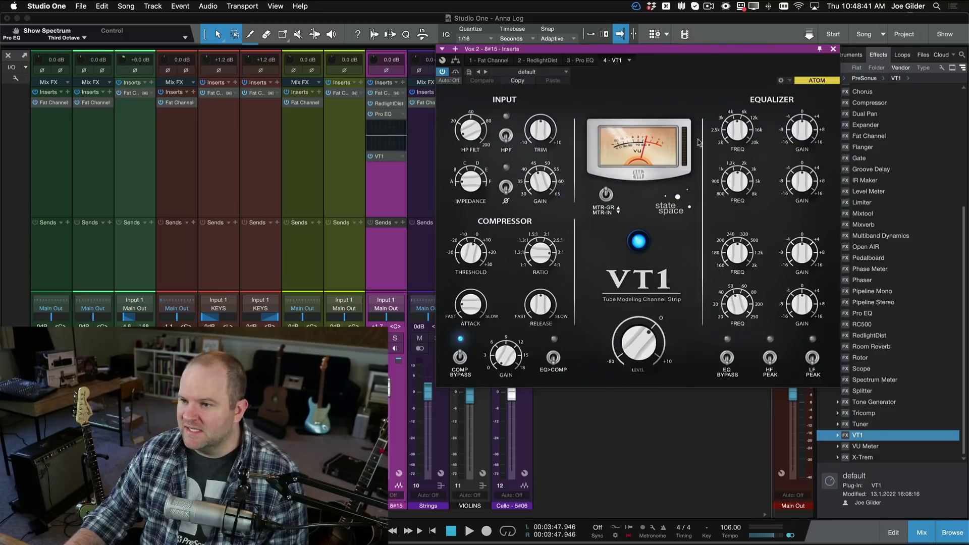
{"action": "left_click", "coordinate": [834, 50]}
Step: Look through the PreSonus effects and examine the contents of the Celemony, Antares and FabFilter vendor folders
{"action": "scroll", "coordinate": [887, 256], "scroll_direction": "up", "scroll_amount": 5}
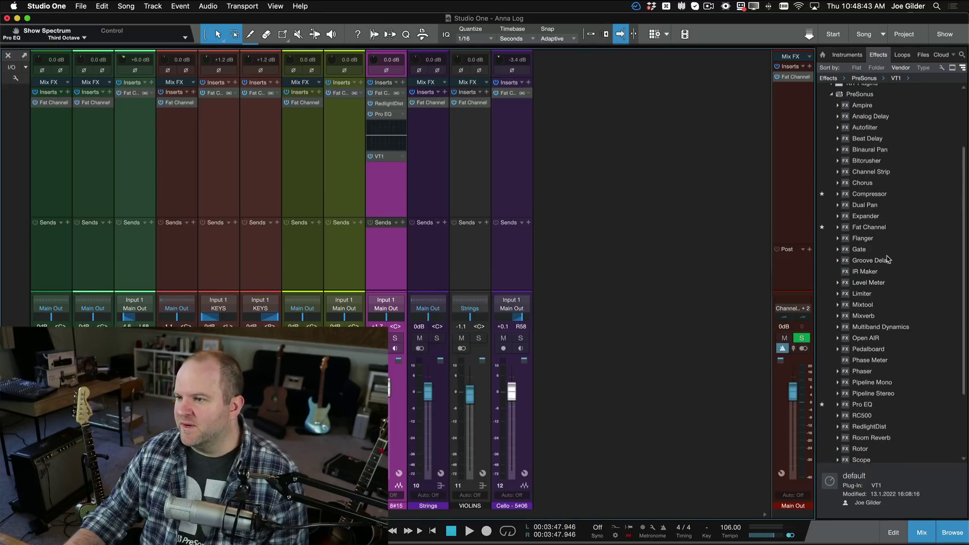
{"action": "scroll", "coordinate": [889, 260], "scroll_direction": "down", "scroll_amount": 5}
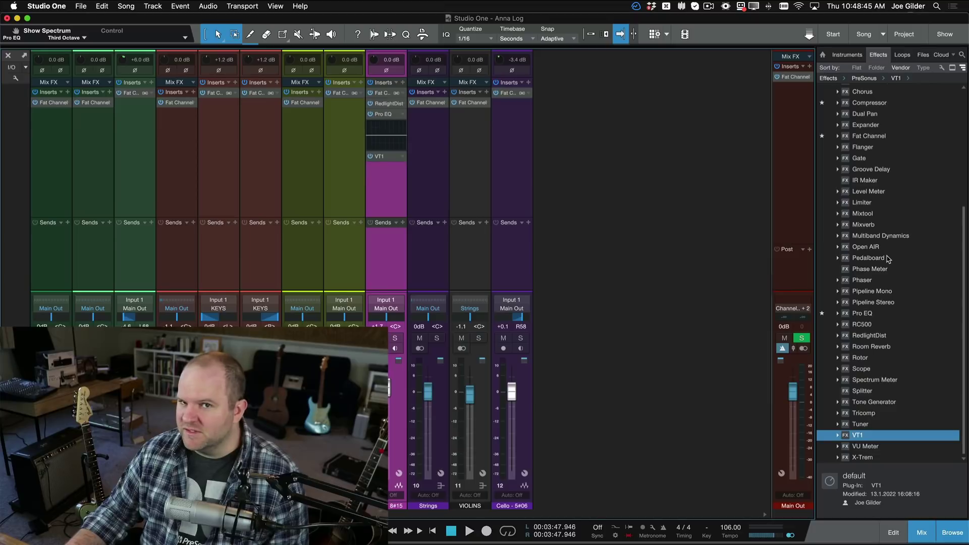
{"action": "scroll", "coordinate": [888, 259], "scroll_direction": "up", "scroll_amount": 7}
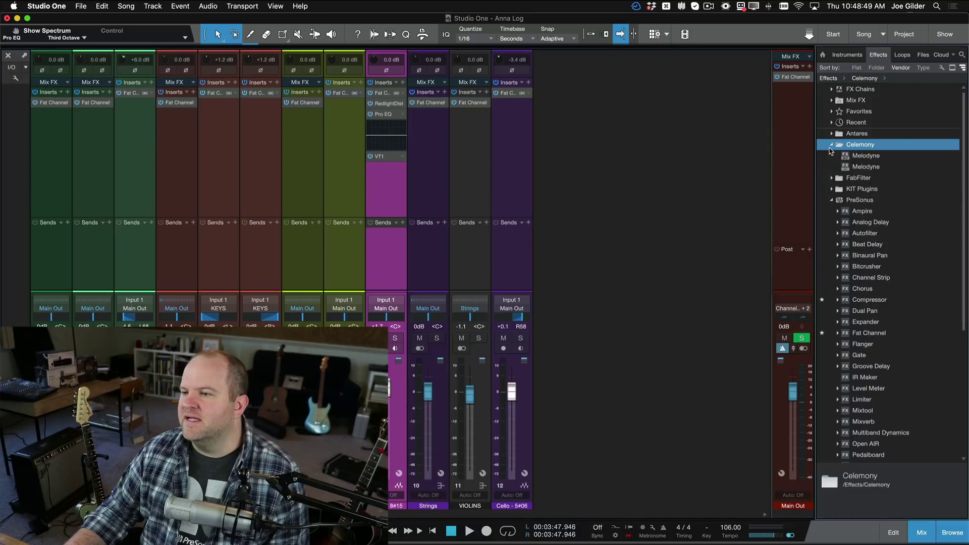
{"action": "left_click", "coordinate": [832, 146]}
{"action": "left_click", "coordinate": [832, 145]}
{"action": "left_click", "coordinate": [832, 134]}
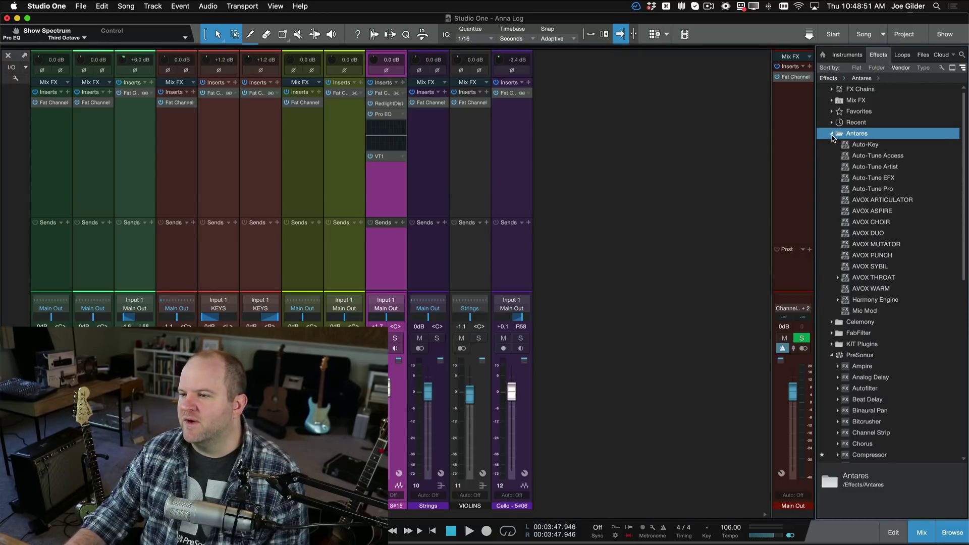
{"action": "left_click", "coordinate": [833, 134]}
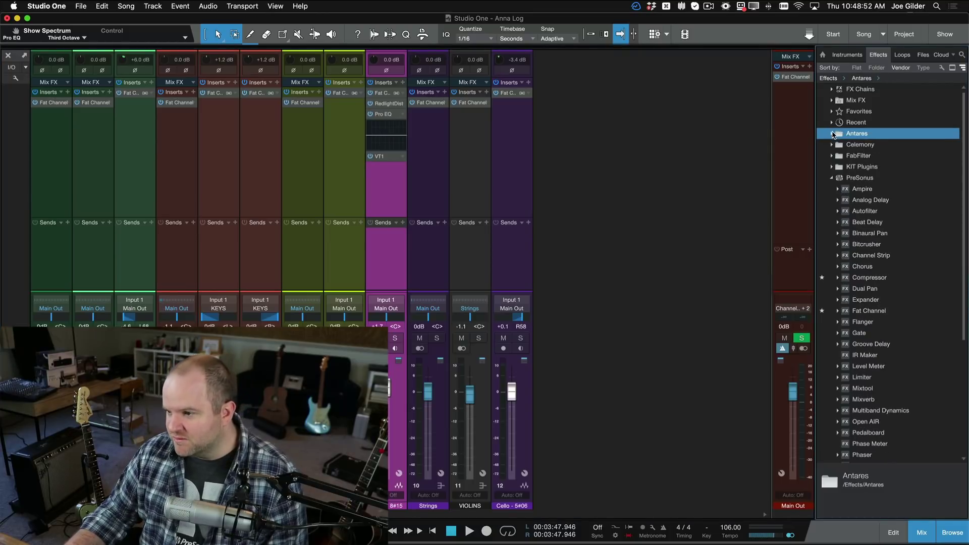
{"action": "left_click", "coordinate": [832, 156]}
{"action": "left_click", "coordinate": [832, 157]}
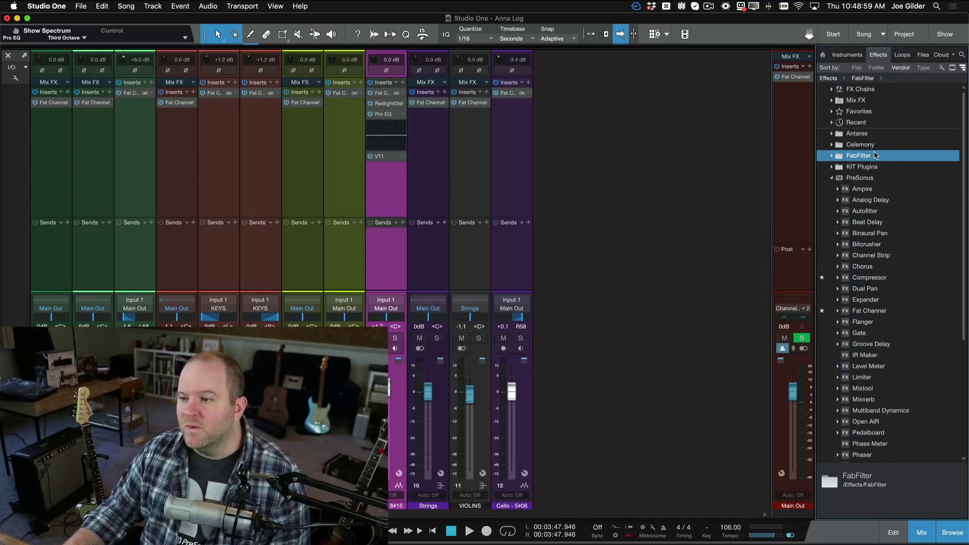
{"action": "scroll", "coordinate": [876, 192], "scroll_direction": "down", "scroll_amount": 5}
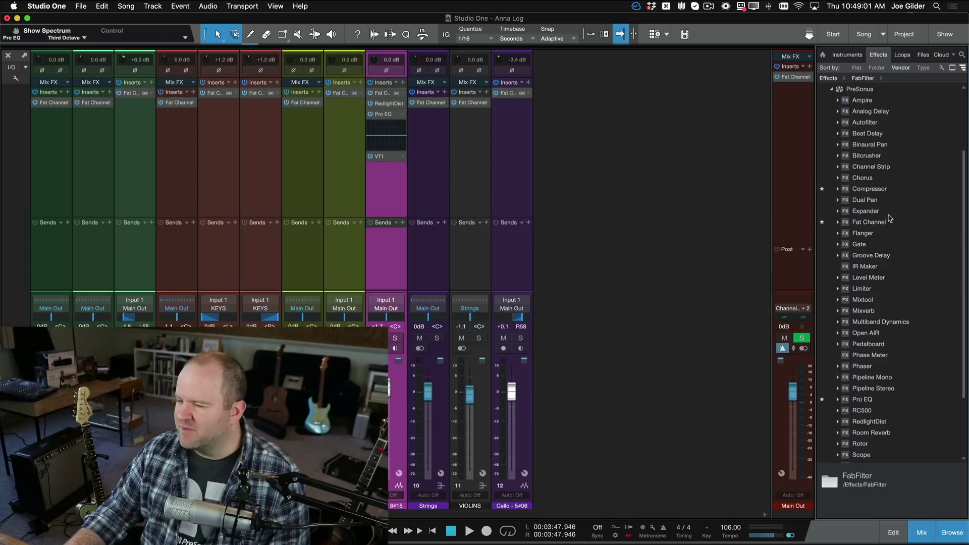
{"action": "scroll", "coordinate": [890, 218], "scroll_direction": "down", "scroll_amount": 2}
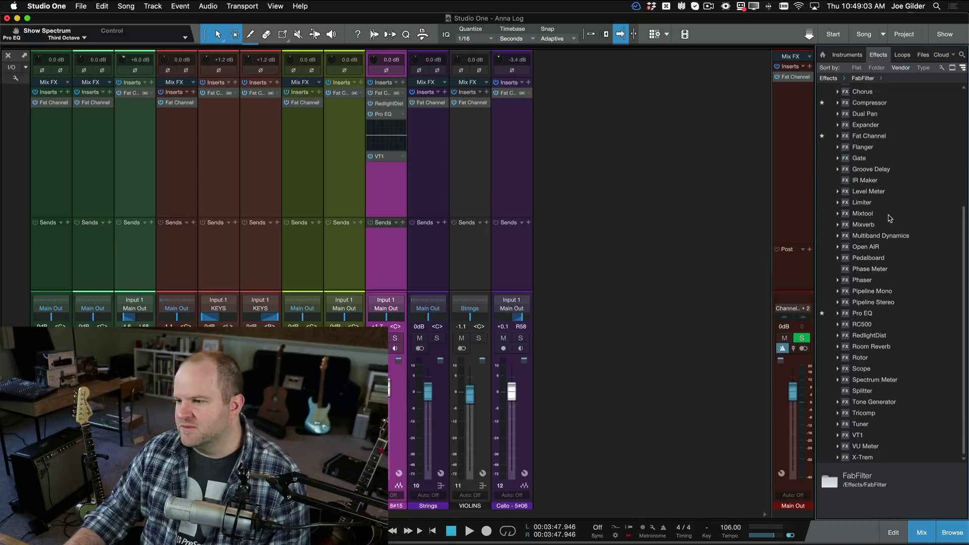
{"action": "scroll", "coordinate": [890, 218], "scroll_direction": "up", "scroll_amount": 6}
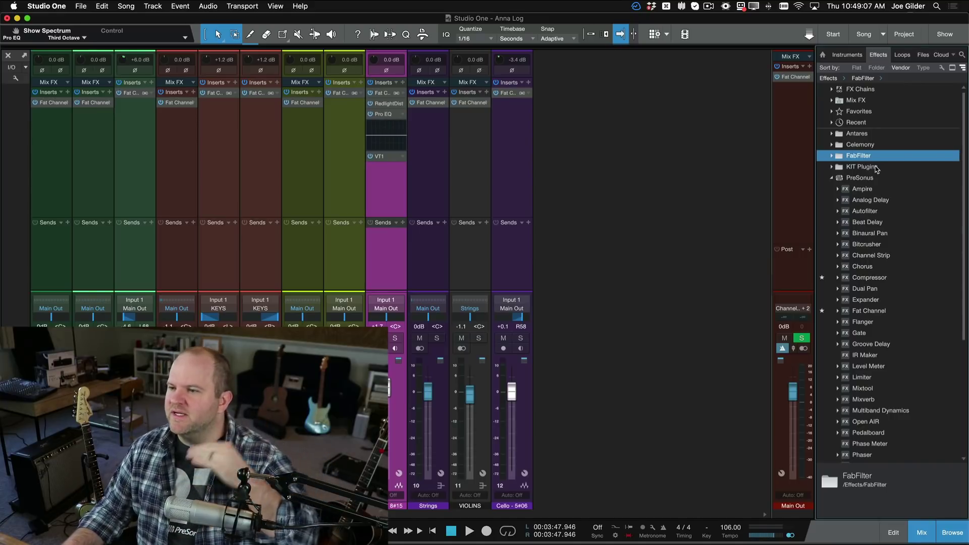
Step: Sort the browser's effects by Folder, widen the browser slightly and expand the Delay folder
{"action": "left_click", "coordinate": [877, 68]}
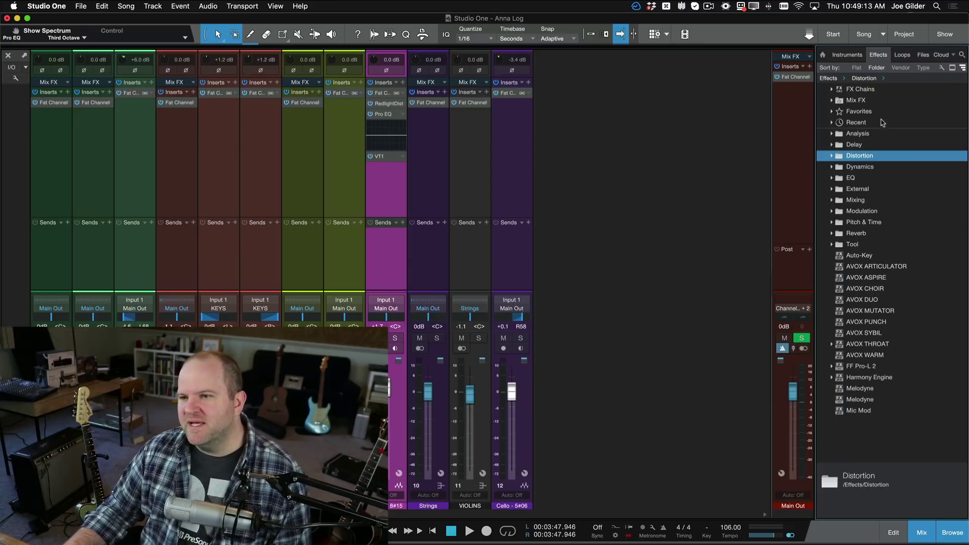
{"action": "left_click_drag", "start_coordinate": [815, 205], "coordinate": [794, 205]}
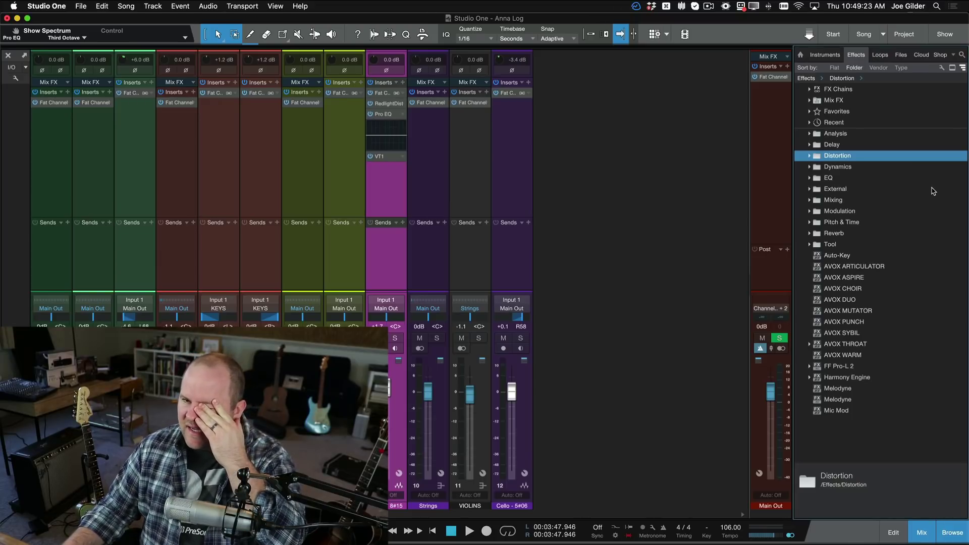
{"action": "left_click", "coordinate": [811, 145]}
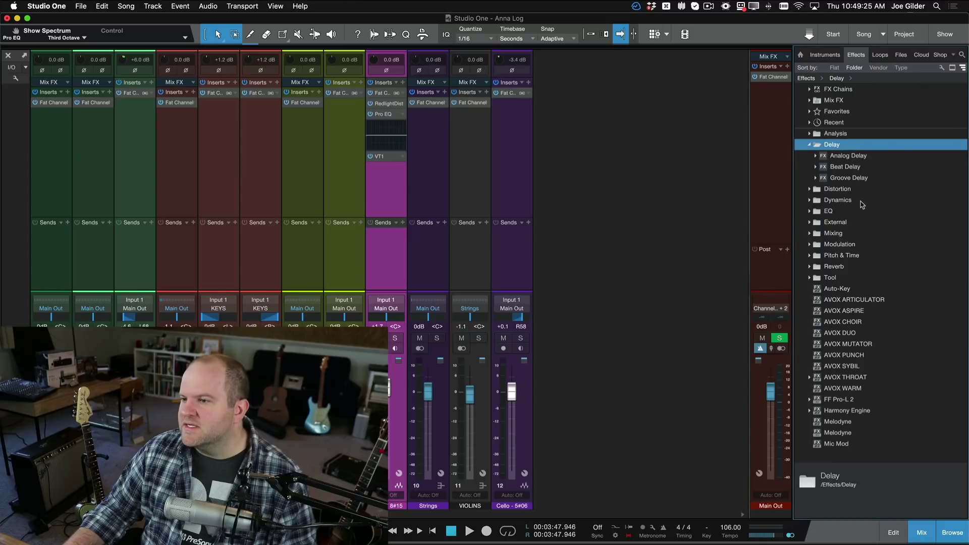
Step: Examine the contents of the Analysis, Distortion, Dynamics, EQ and External effects folders
{"action": "left_click", "coordinate": [811, 135]}
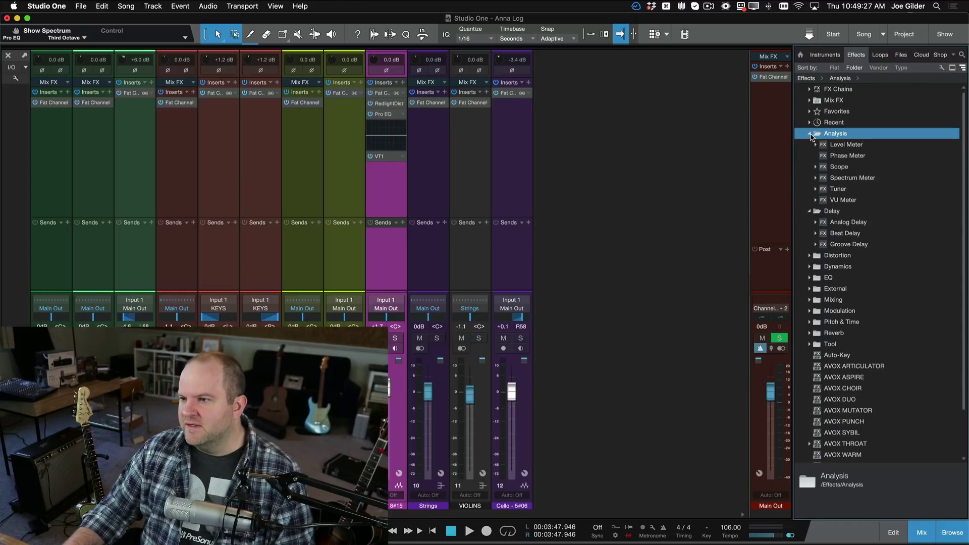
{"action": "left_click", "coordinate": [810, 189]}
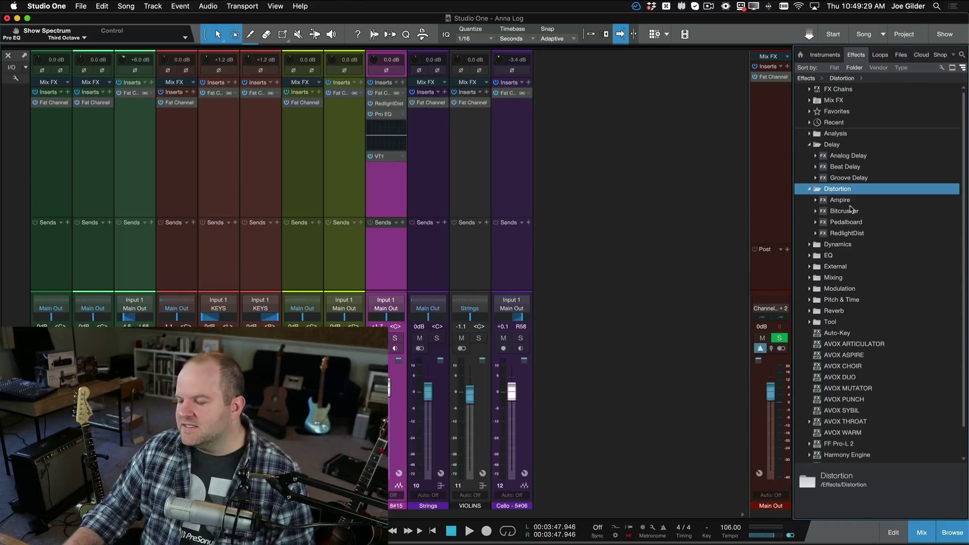
{"action": "scroll", "coordinate": [851, 209], "scroll_direction": "down", "scroll_amount": 2}
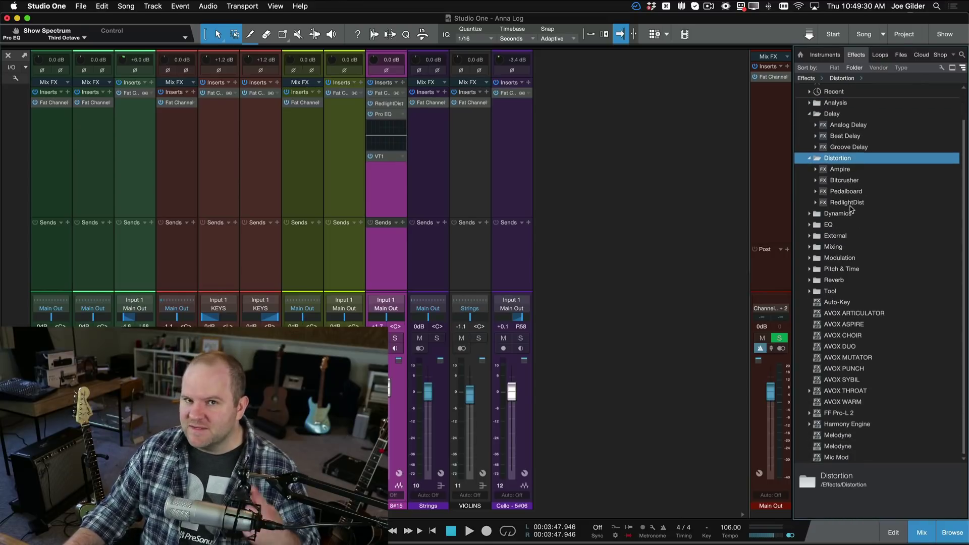
{"action": "left_click", "coordinate": [814, 214]}
{"action": "scroll", "coordinate": [832, 262], "scroll_direction": "down", "scroll_amount": 2}
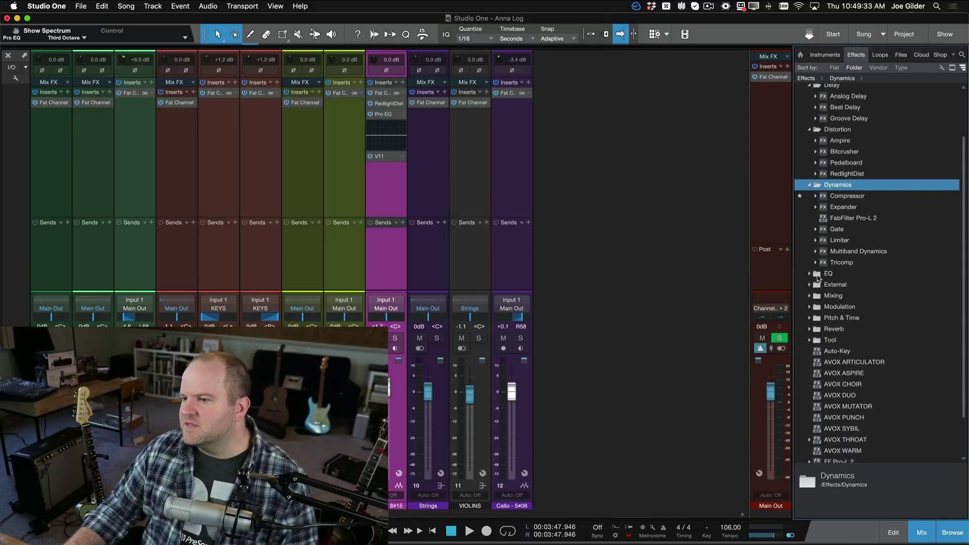
{"action": "left_click", "coordinate": [818, 278]}
{"action": "scroll", "coordinate": [852, 280], "scroll_direction": "down", "scroll_amount": 3}
{"action": "left_click", "coordinate": [831, 254]}
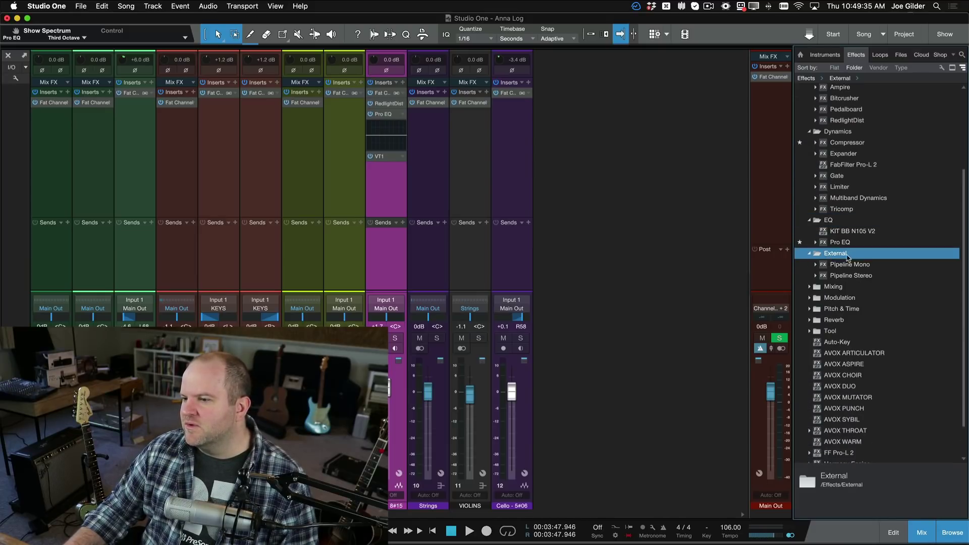
Step: Look through the Mixing and Modulation folders, selecting VT1 among the Mixing effects to see its details
{"action": "scroll", "coordinate": [852, 259], "scroll_direction": "down", "scroll_amount": 3}
{"action": "left_click", "coordinate": [834, 247]}
{"action": "scroll", "coordinate": [869, 255], "scroll_direction": "down", "scroll_amount": 3}
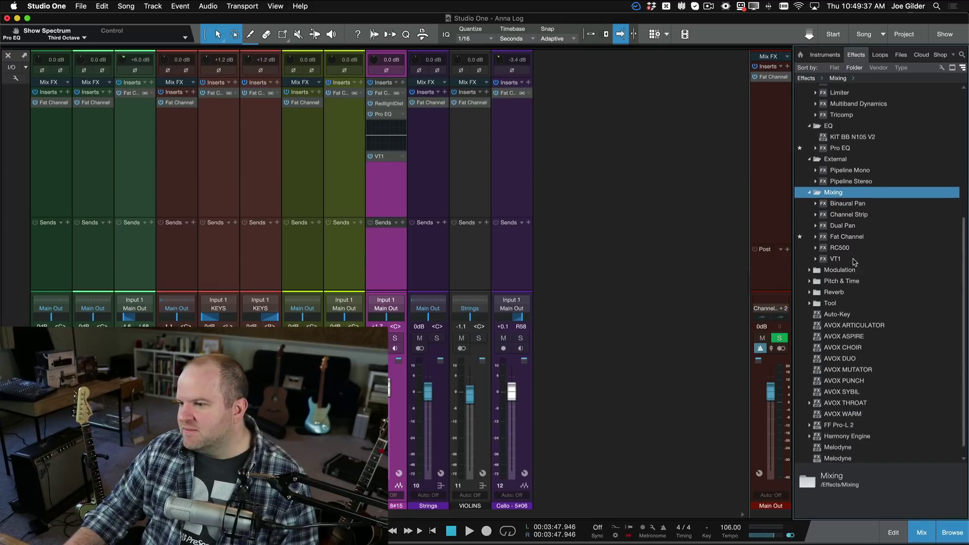
{"action": "left_click", "coordinate": [850, 270]}
{"action": "scroll", "coordinate": [862, 290], "scroll_direction": "down", "scroll_amount": 1}
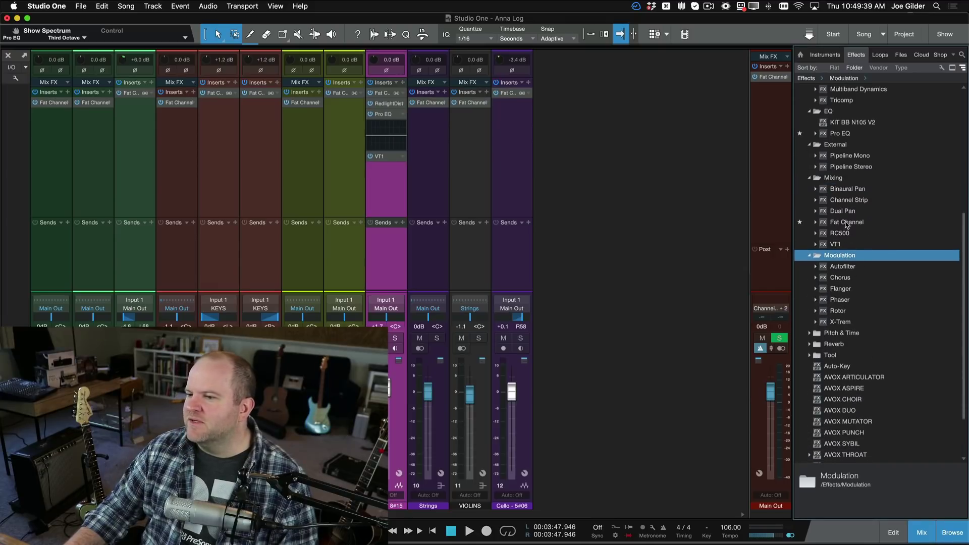
{"action": "left_click", "coordinate": [855, 244]}
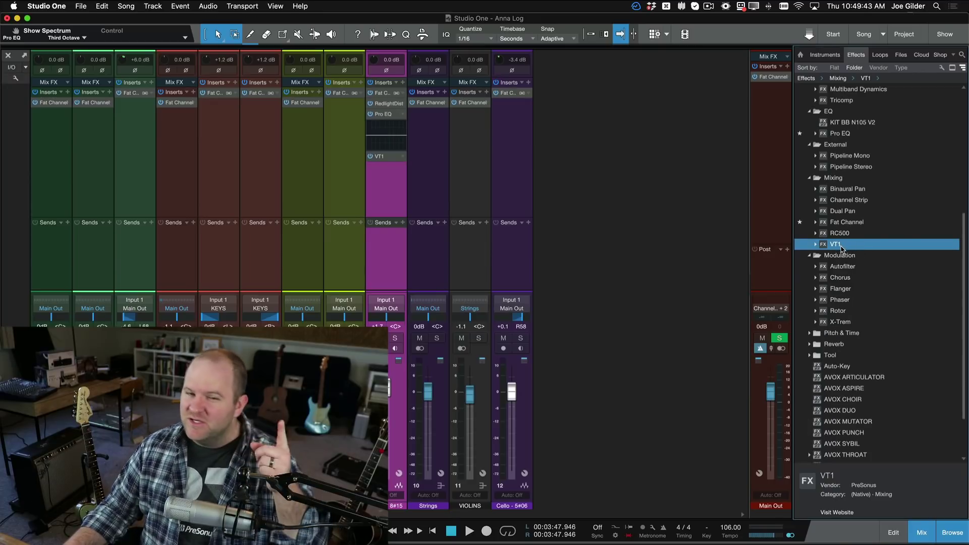
{"action": "scroll", "coordinate": [838, 237], "scroll_direction": "up", "scroll_amount": 5}
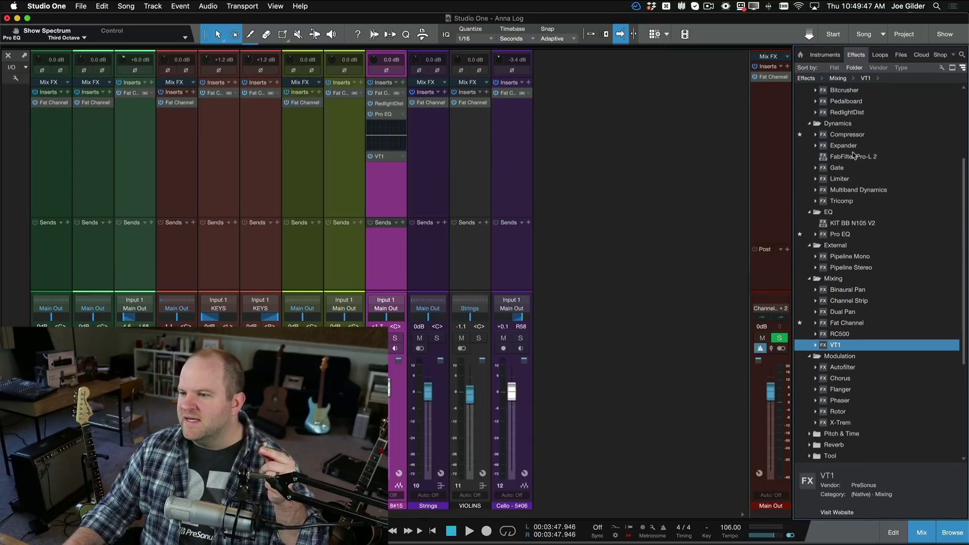
{"action": "scroll", "coordinate": [858, 197], "scroll_direction": "down", "scroll_amount": 5}
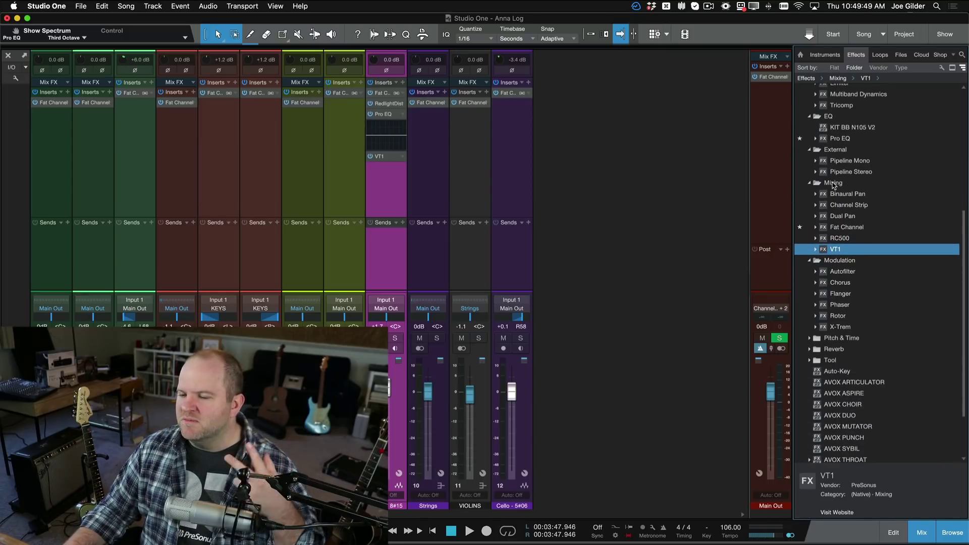
{"action": "scroll", "coordinate": [851, 253], "scroll_direction": "down", "scroll_amount": 3}
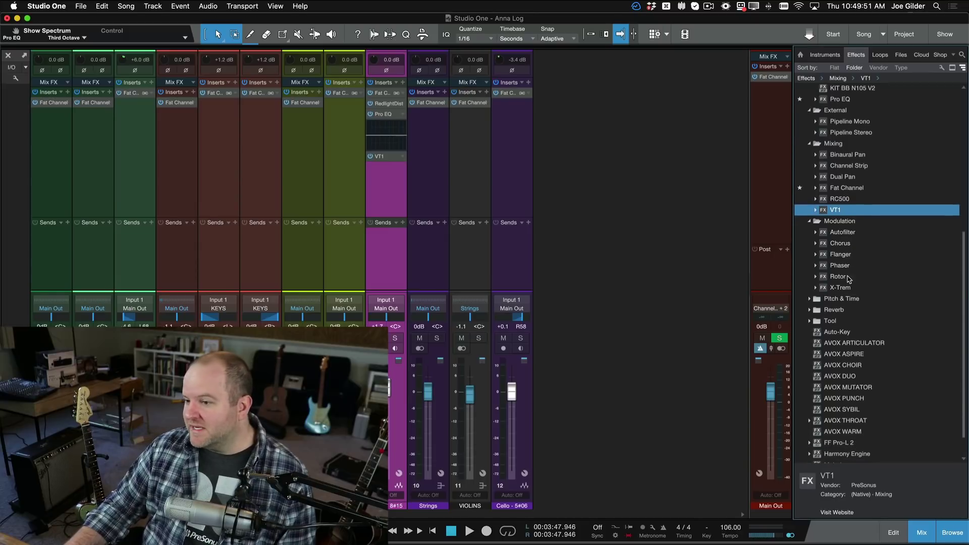
Step: Examine the contents of the Reverb, Pitch & Time and Tool effects folders
{"action": "scroll", "coordinate": [849, 280], "scroll_direction": "down", "scroll_amount": 2}
{"action": "double_click", "coordinate": [834, 281]}
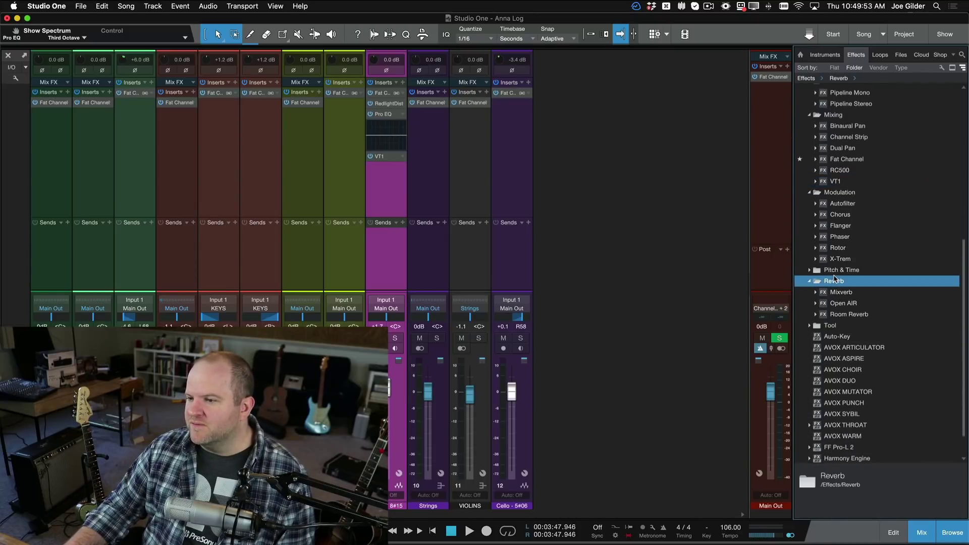
{"action": "double_click", "coordinate": [838, 270]}
{"action": "scroll", "coordinate": [869, 275], "scroll_direction": "down", "scroll_amount": 3}
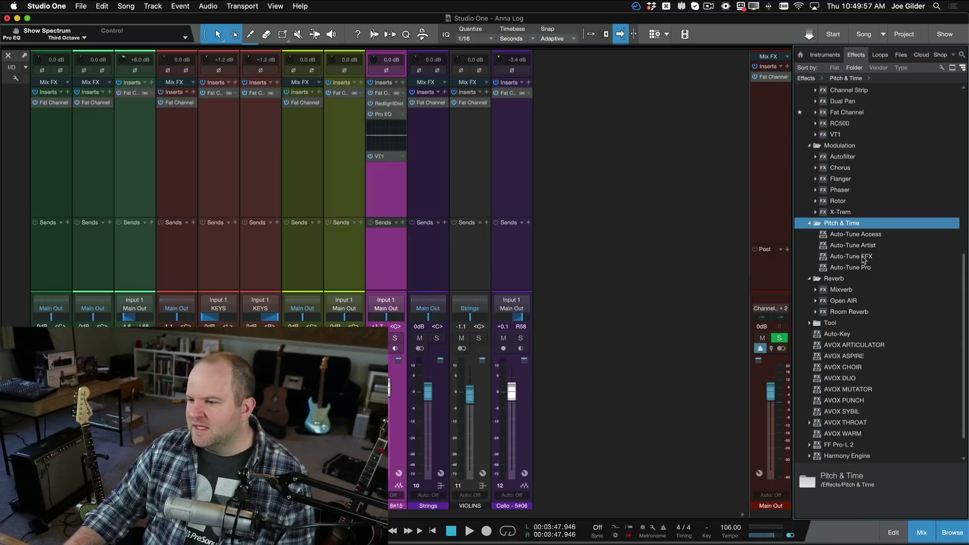
{"action": "scroll", "coordinate": [870, 258], "scroll_direction": "down", "scroll_amount": 3}
{"action": "double_click", "coordinate": [871, 293]}
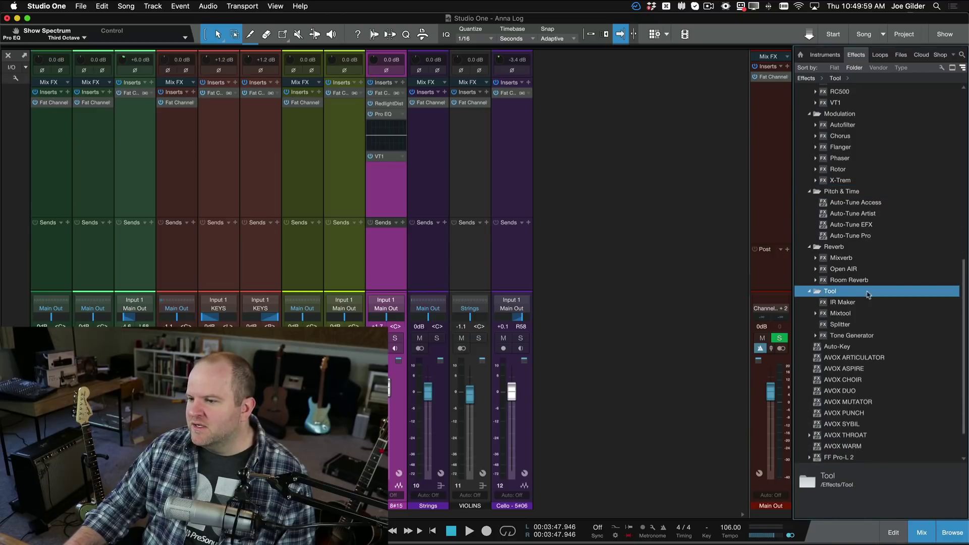
{"action": "scroll", "coordinate": [872, 296], "scroll_direction": "down", "scroll_amount": 3}
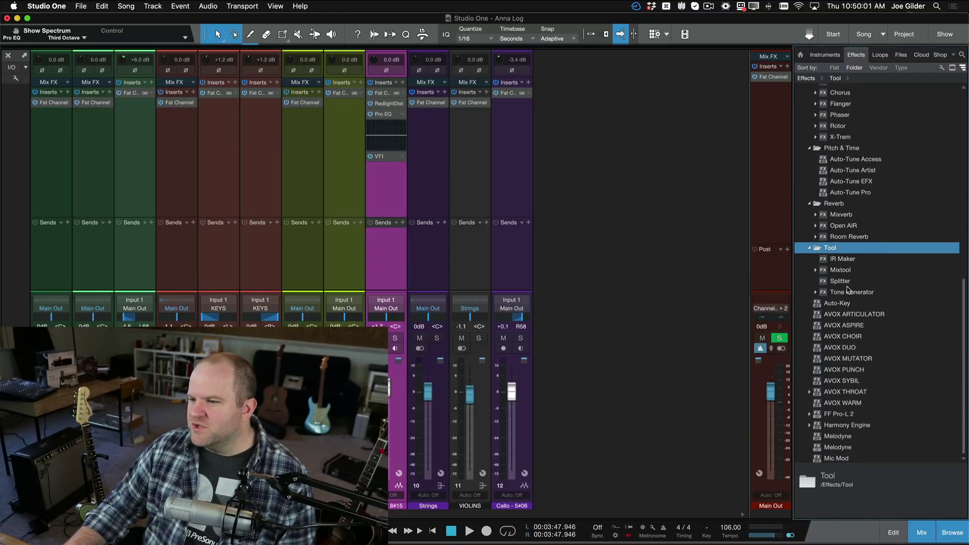
Step: Collapse all the expanded effects folders from Delay through Tool
{"action": "scroll", "coordinate": [847, 288], "scroll_direction": "up", "scroll_amount": 10}
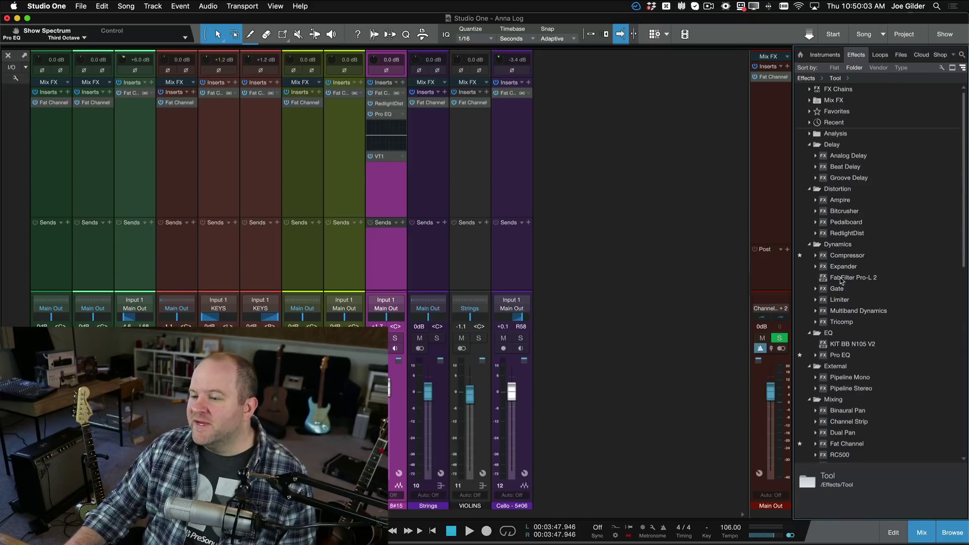
{"action": "left_click", "coordinate": [828, 147]}
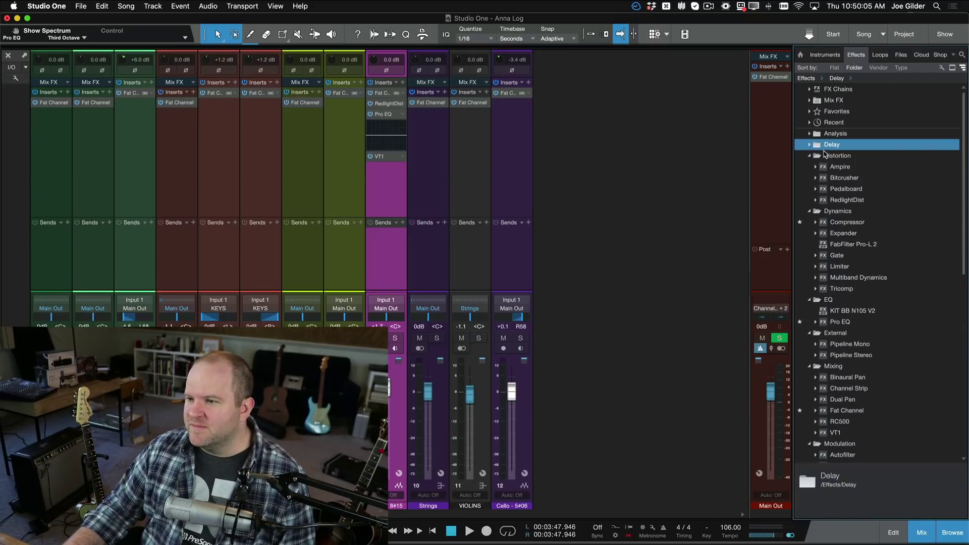
{"action": "left_click", "coordinate": [827, 156]}
{"action": "left_click", "coordinate": [826, 168]}
{"action": "left_click", "coordinate": [828, 178]}
{"action": "left_click", "coordinate": [829, 189]}
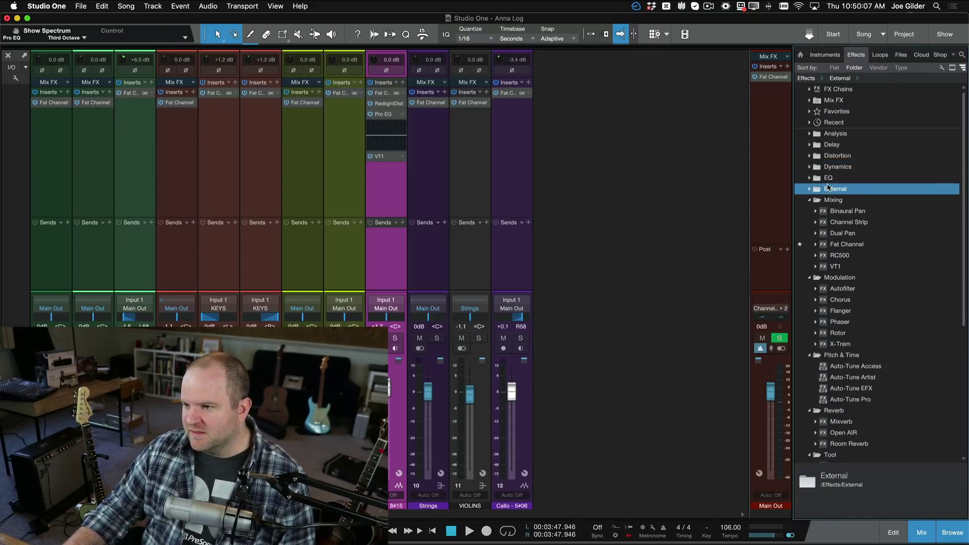
{"action": "left_click", "coordinate": [831, 200]}
{"action": "left_click", "coordinate": [831, 212]}
{"action": "left_click", "coordinate": [831, 222]}
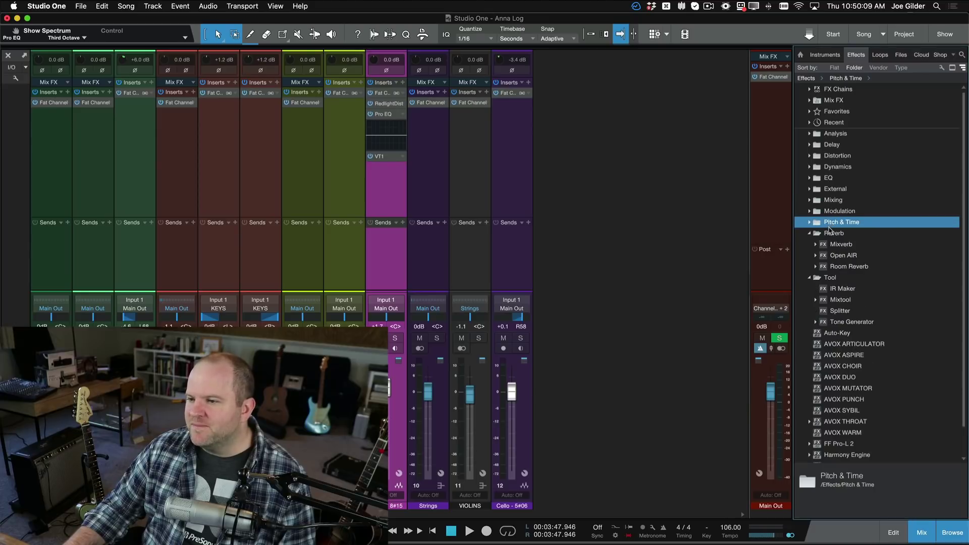
{"action": "left_click", "coordinate": [830, 233]}
{"action": "left_click", "coordinate": [831, 243]}
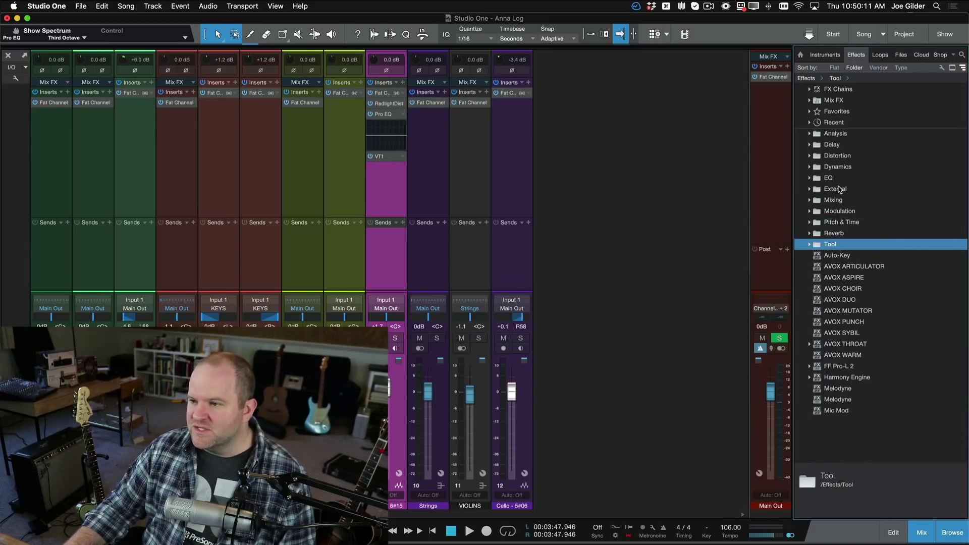
Step: Create a new folder named AWESOME SAUCE inside the External effects folder
{"action": "right_click", "coordinate": [831, 189]}
{"action": "left_click", "coordinate": [864, 192]}
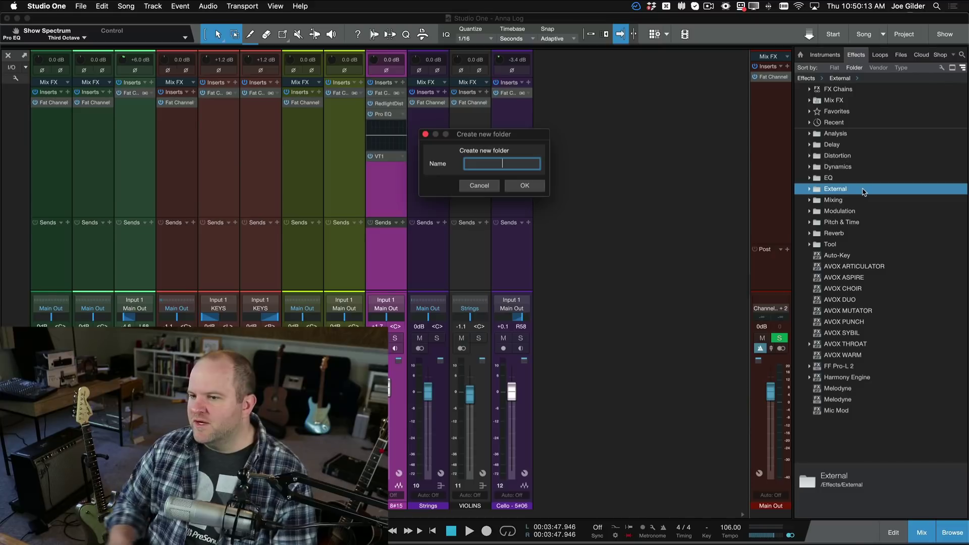
{"action": "type", "text": "A"}
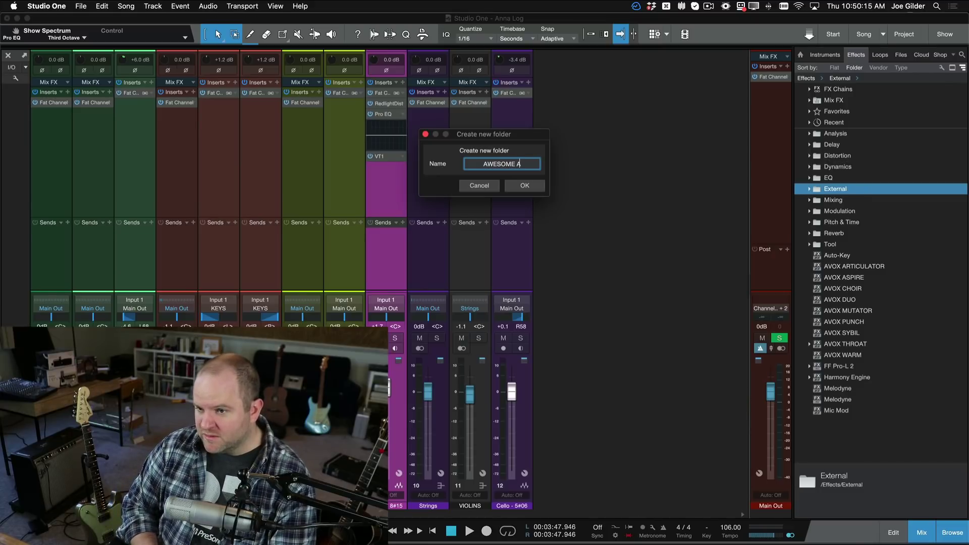
{"action": "type", "text": "WESOME SAUCE"}
{"action": "key", "text": "Return"}
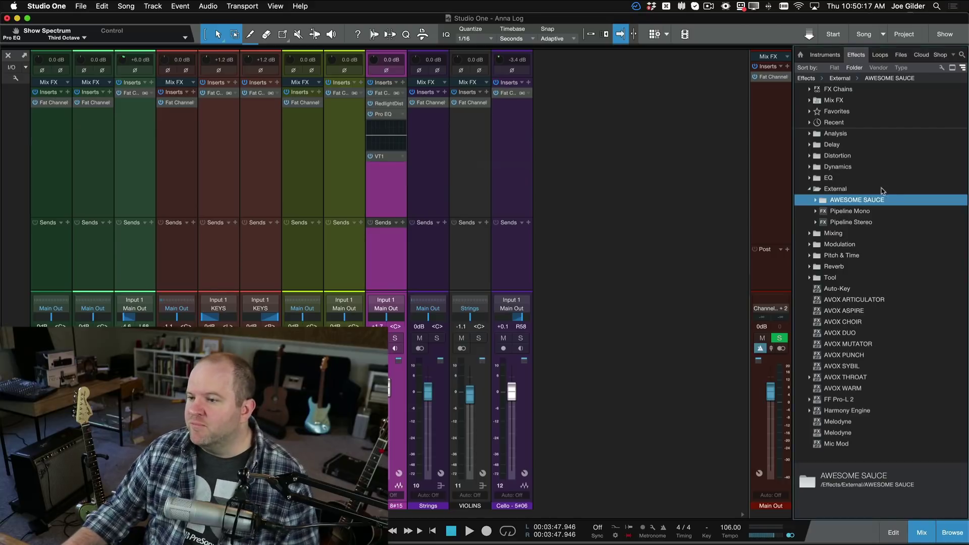
Step: Move the AWESOME SAUCE folder out to the main level of the effects list and rename it *AWESOME SAUCE
{"action": "left_click_drag", "start_coordinate": [854, 201], "coordinate": [823, 215]}
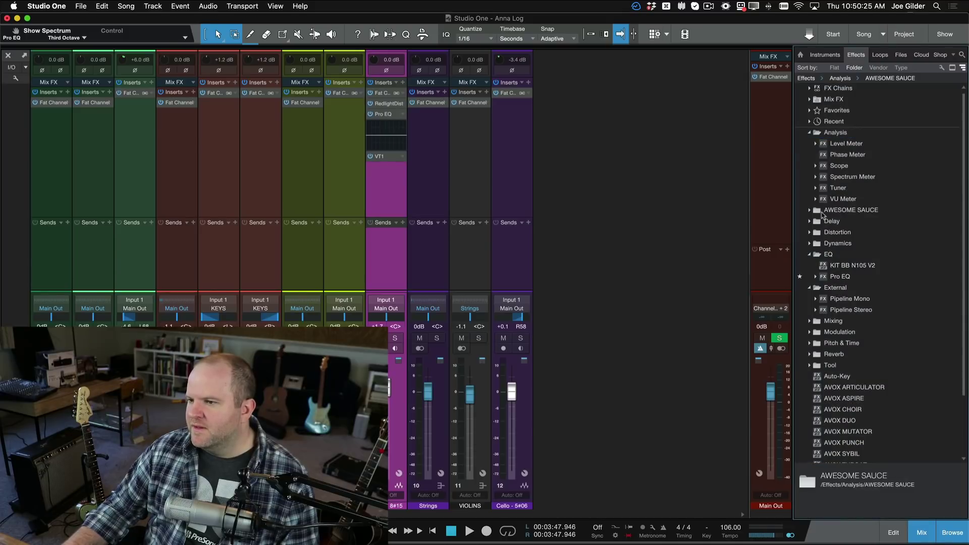
{"action": "left_click", "coordinate": [830, 210]}
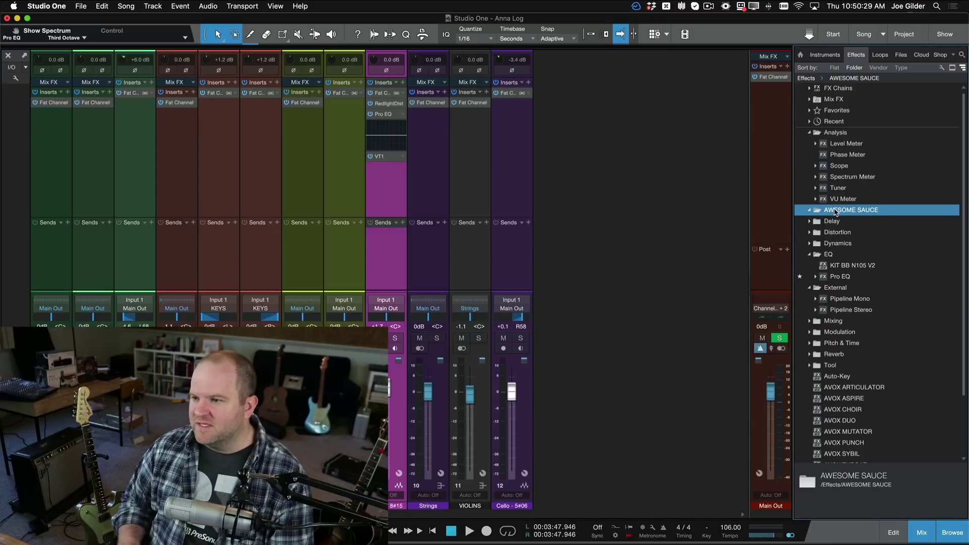
{"action": "right_click", "coordinate": [836, 213]}
{"action": "left_click", "coordinate": [858, 223]}
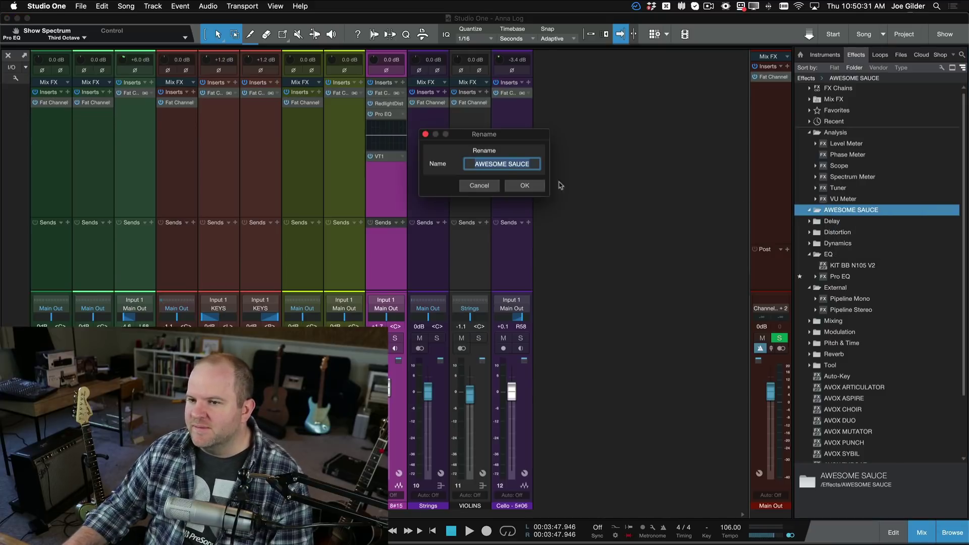
{"action": "left_click", "coordinate": [476, 164]}
{"action": "type", "text": "*"}
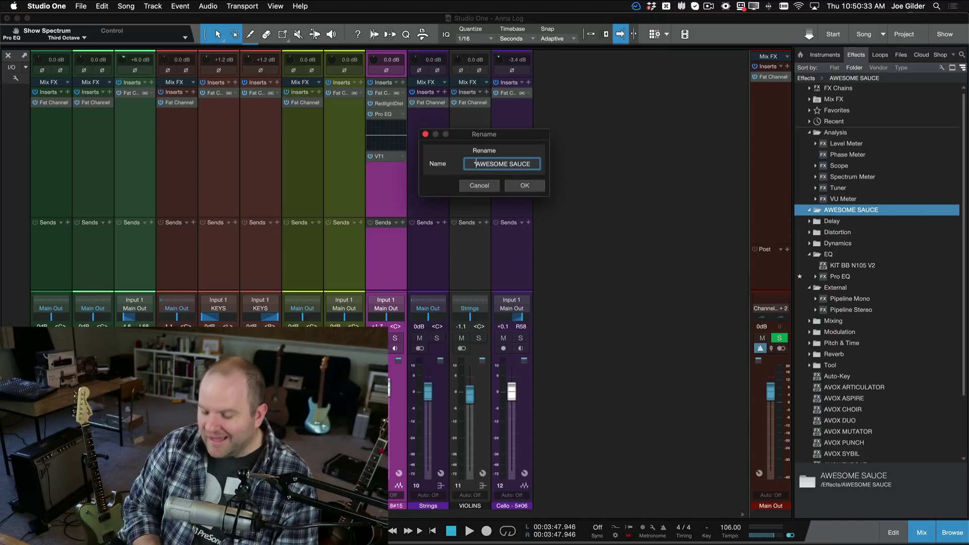
{"action": "key", "text": "Return"}
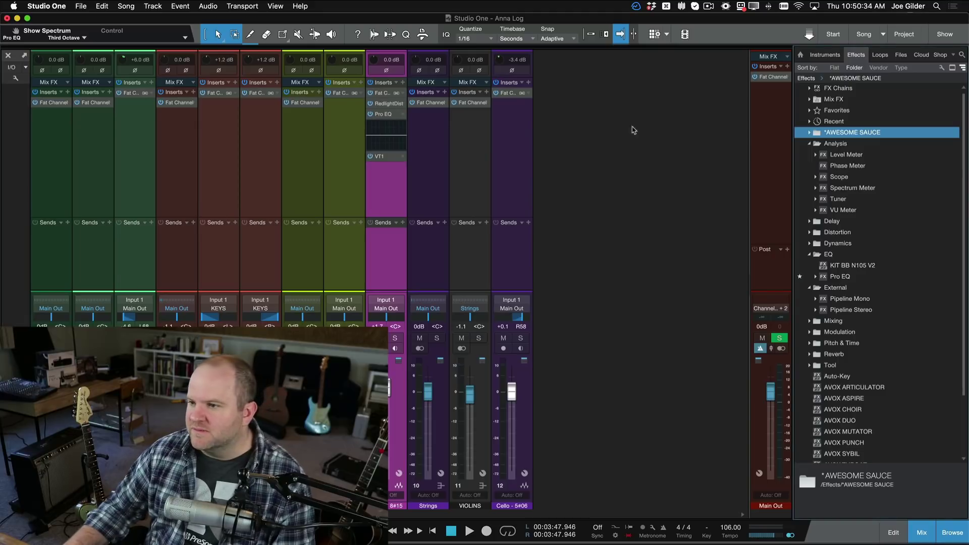
Step: Collapse the Analysis and EQ folders and expand Favorites to show the favorite effects
{"action": "left_click", "coordinate": [810, 143]}
{"action": "left_click", "coordinate": [809, 189]}
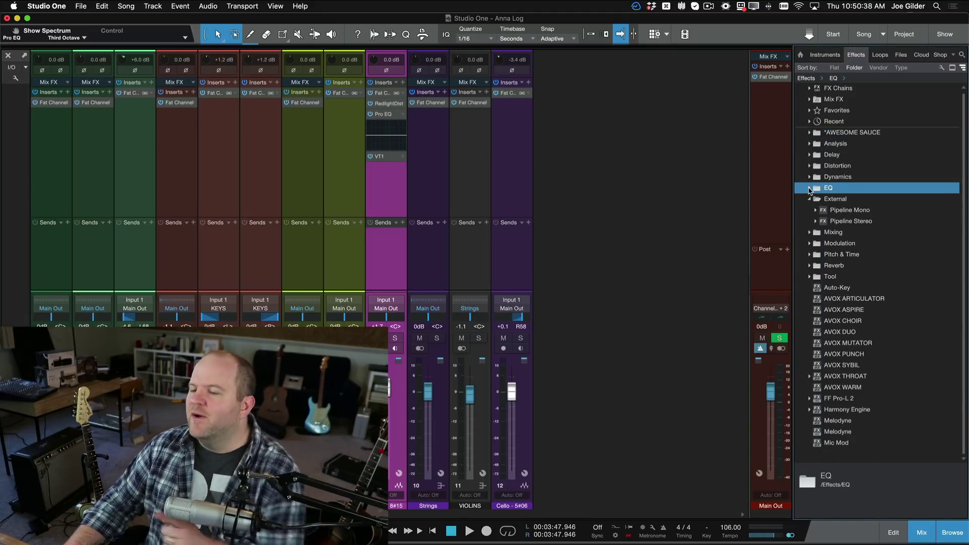
{"action": "left_click", "coordinate": [810, 112]}
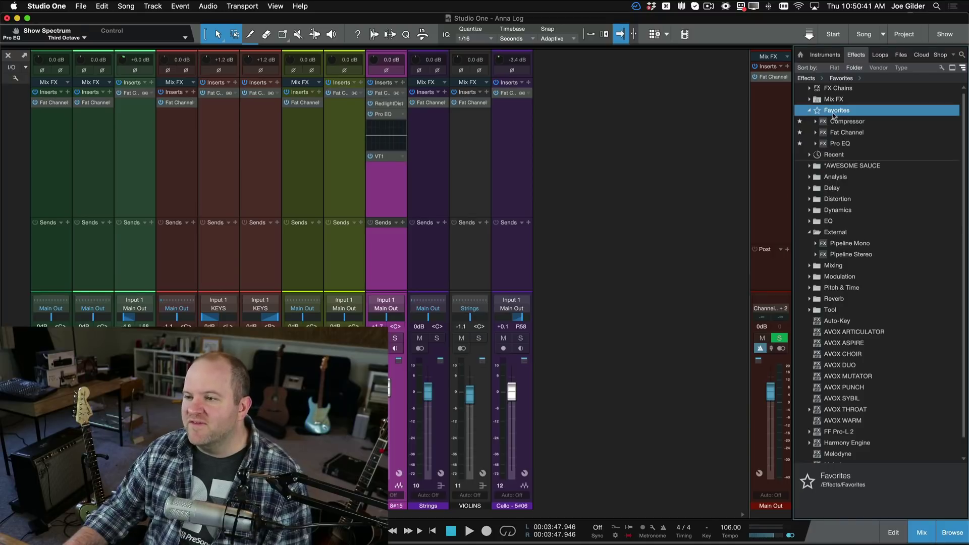
{"action": "left_click", "coordinate": [826, 103]}
{"action": "left_click", "coordinate": [826, 102]}
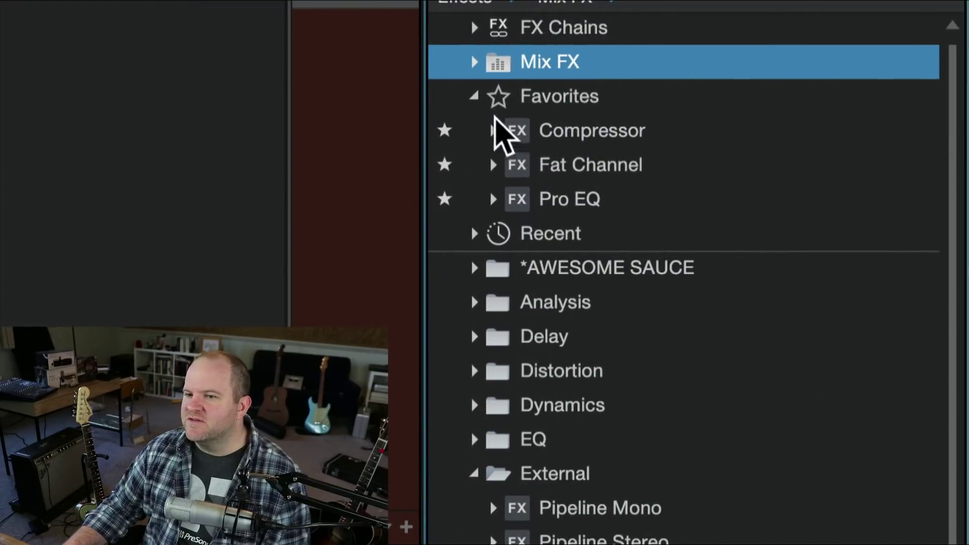
{"action": "left_click", "coordinate": [811, 111]}
{"action": "left_click", "coordinate": [476, 97]}
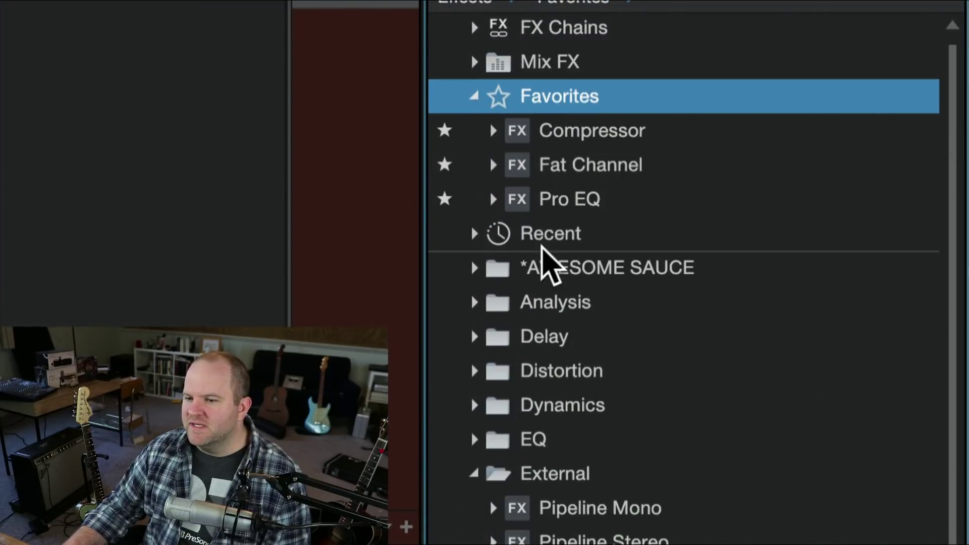
Step: Expand the EQ and Dynamics folders and mark the Gate effect in Dynamics as a favorite
{"action": "scroll", "coordinate": [580, 293], "scroll_direction": "down", "scroll_amount": 2}
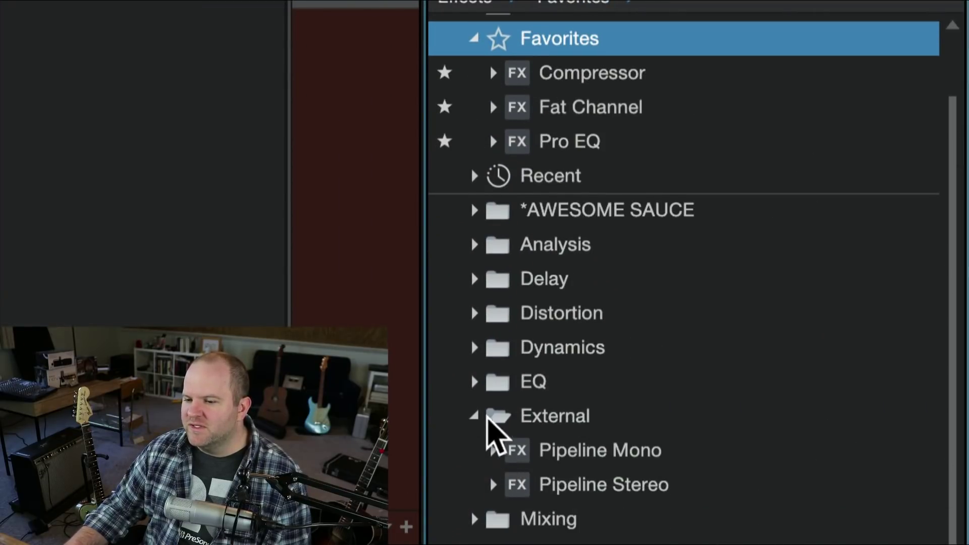
{"action": "left_click", "coordinate": [474, 382]}
{"action": "right_click", "coordinate": [576, 419]}
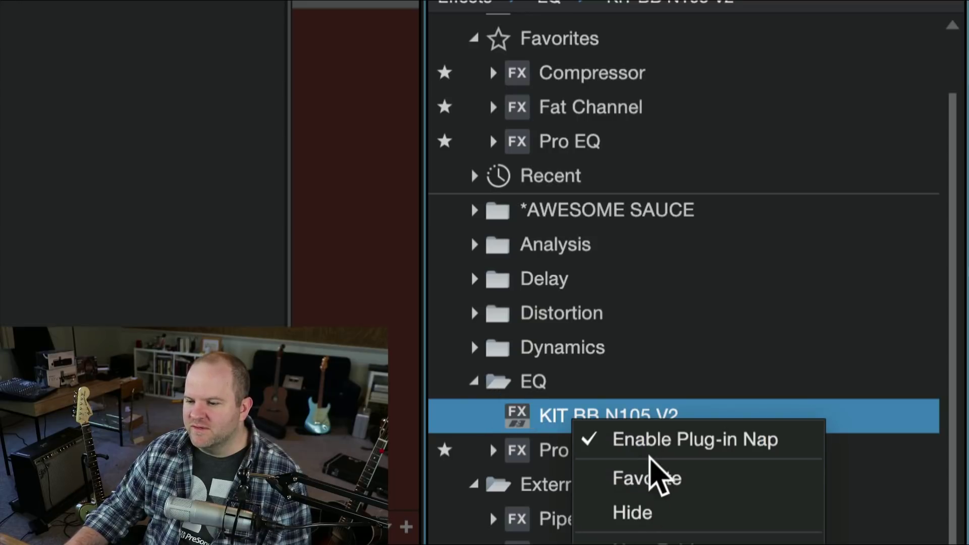
{"action": "left_click", "coordinate": [552, 435]}
{"action": "left_click", "coordinate": [475, 349]}
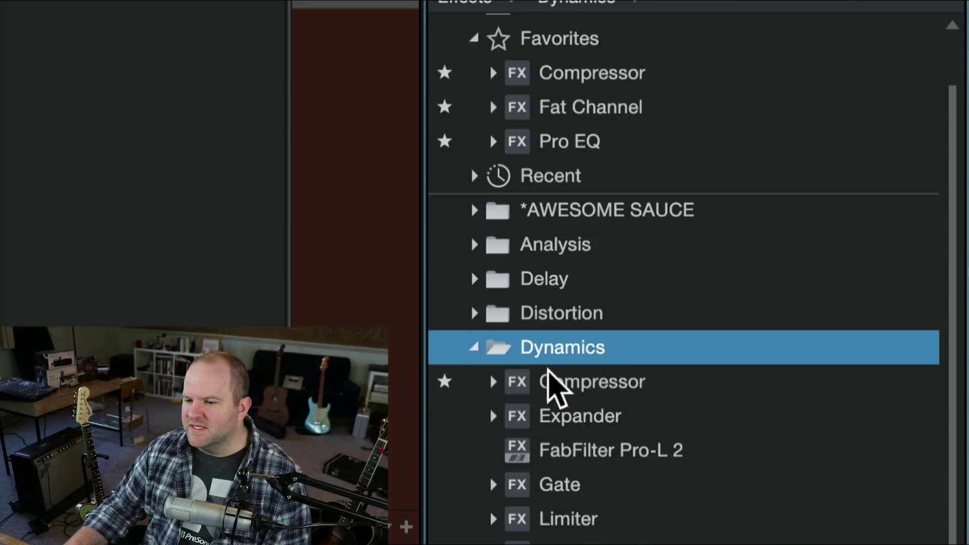
{"action": "right_click", "coordinate": [558, 486]}
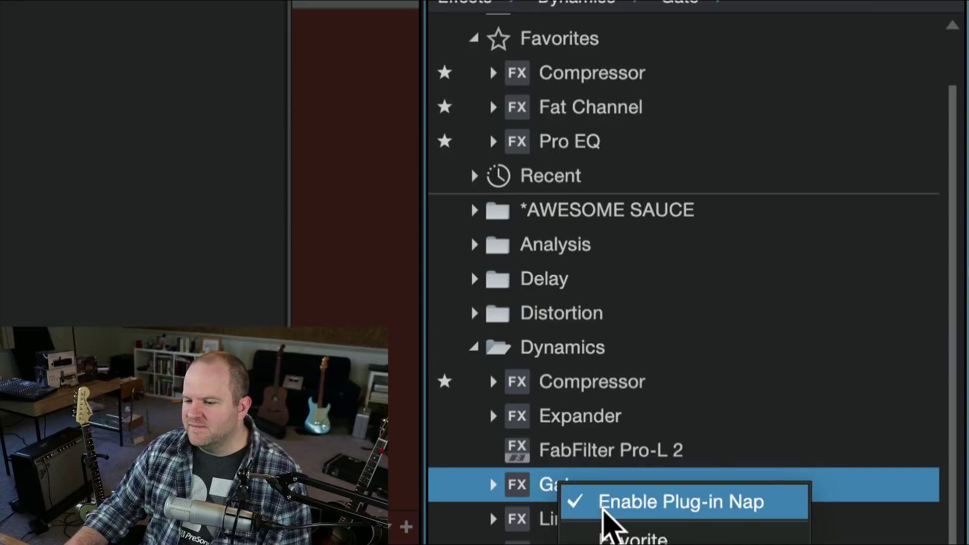
{"action": "left_click", "coordinate": [613, 539]}
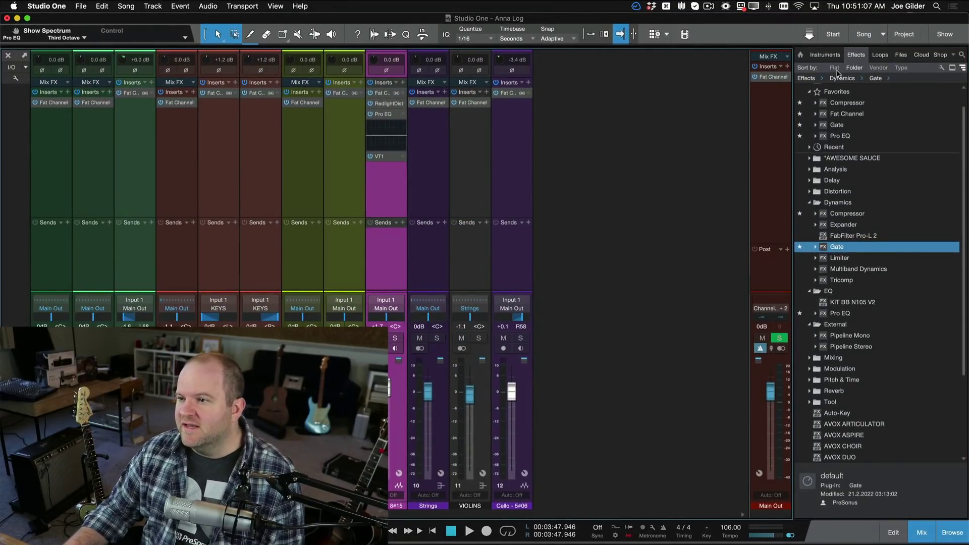
Step: Cycle the effects list through the Vendor, Type, Flat and Folder sort orders, finishing with Vendor sorting
{"action": "left_click", "coordinate": [885, 68]}
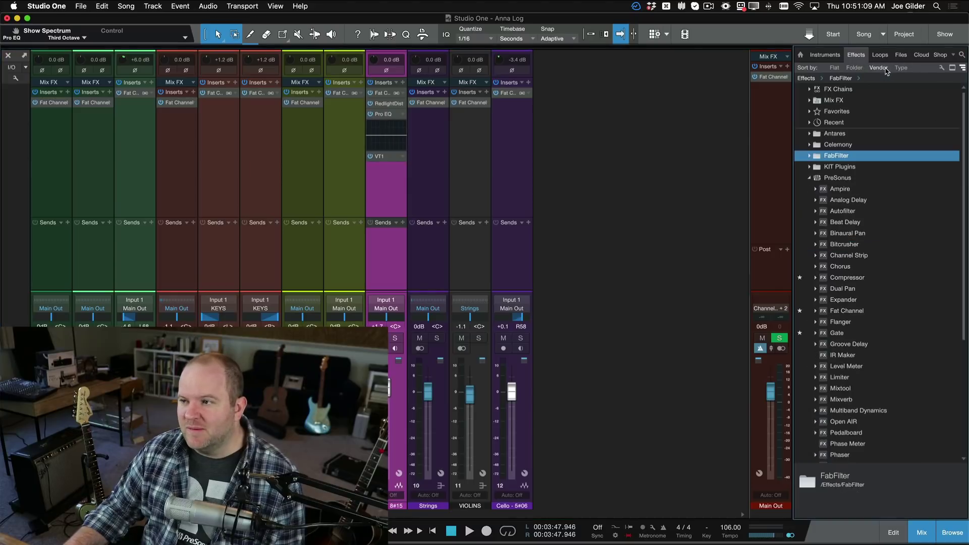
{"action": "left_click", "coordinate": [901, 68]}
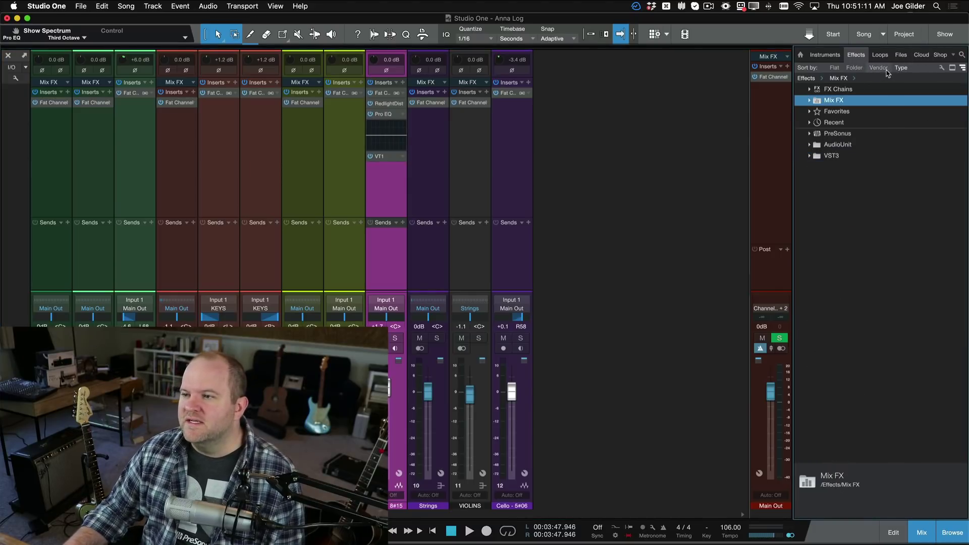
{"action": "left_click", "coordinate": [880, 68]}
{"action": "left_click", "coordinate": [858, 68]}
{"action": "left_click", "coordinate": [837, 68]}
{"action": "left_click", "coordinate": [853, 68]}
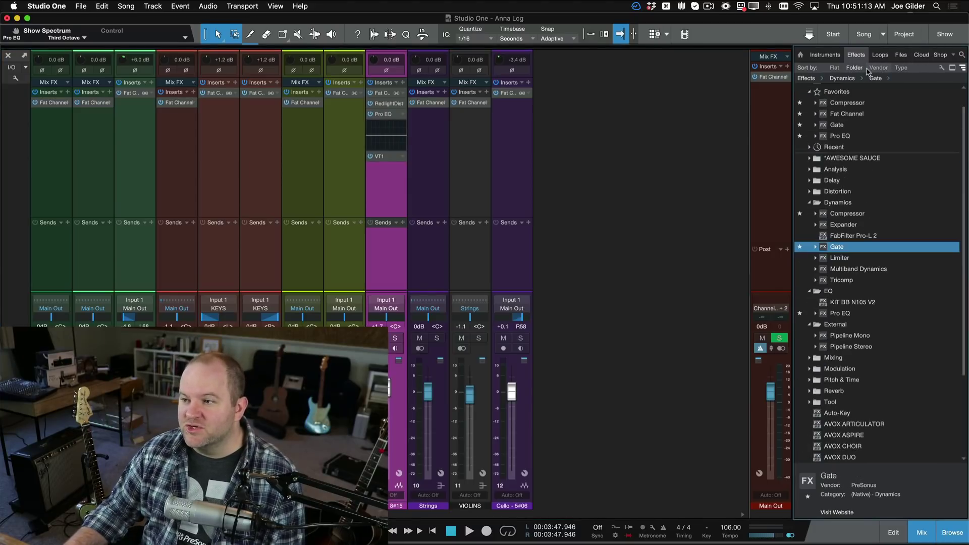
{"action": "left_click", "coordinate": [878, 69]}
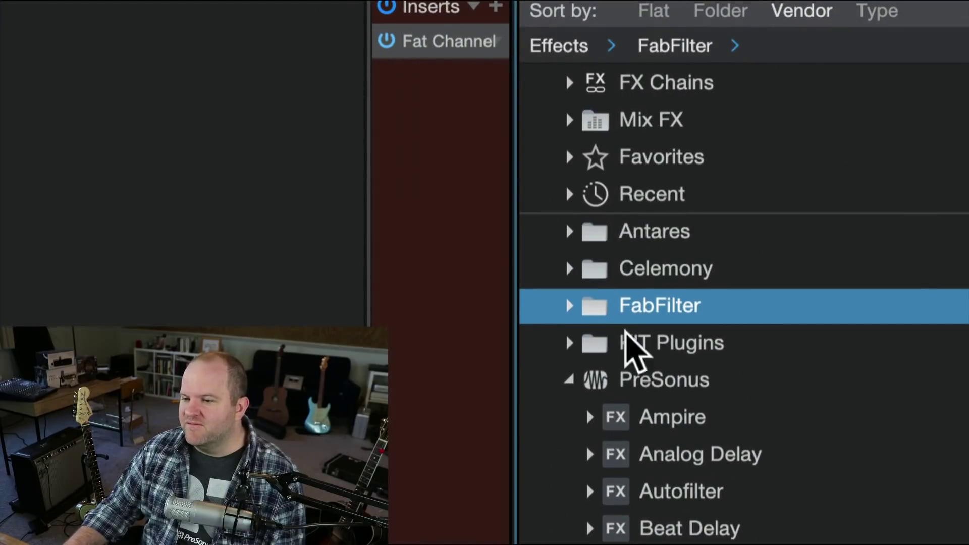
Step: Expand Favorites and the FabFilter vendor folder, add FabFilter Pro-L 2 to the favorites, and collapse Favorites
{"action": "left_click", "coordinate": [570, 157]}
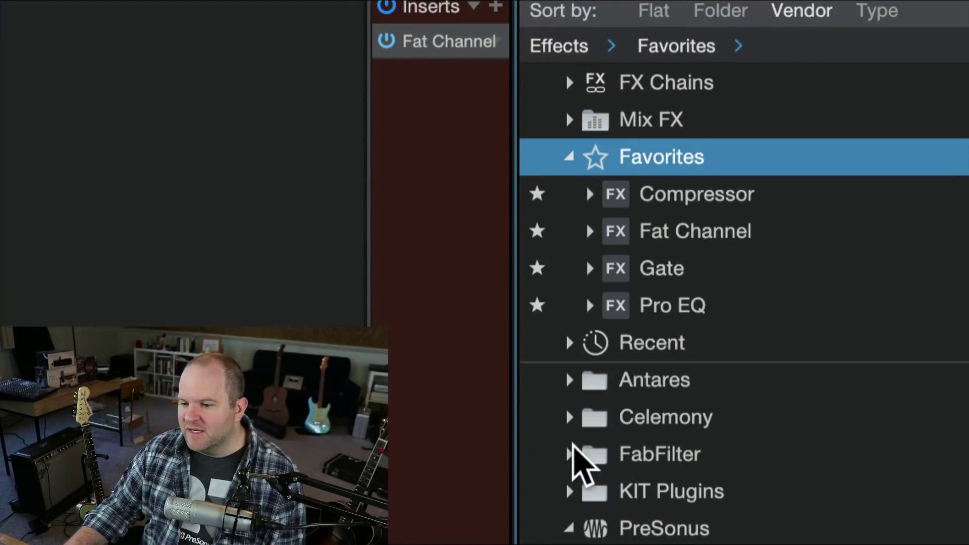
{"action": "left_click", "coordinate": [571, 454]}
{"action": "left_click_drag", "start_coordinate": [676, 493], "coordinate": [662, 197]}
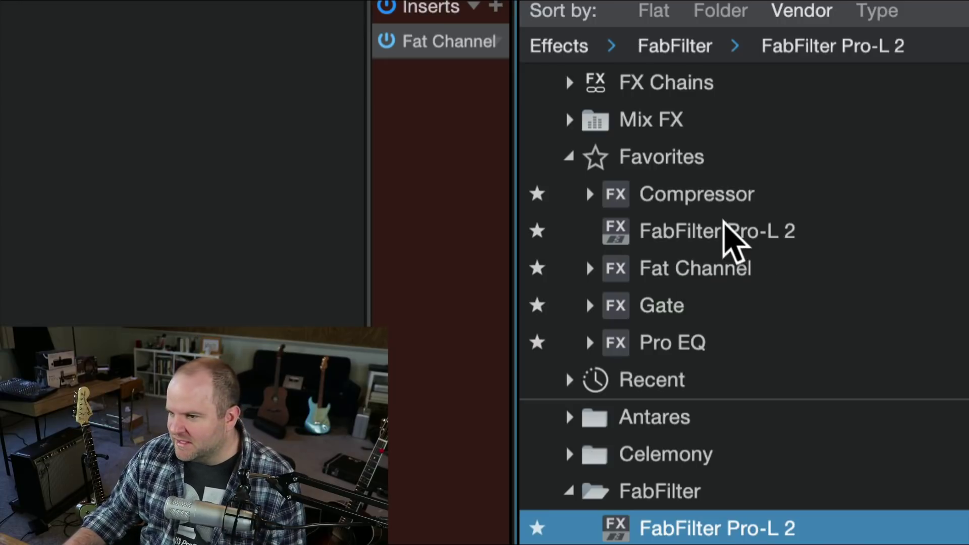
{"action": "left_click", "coordinate": [570, 156]}
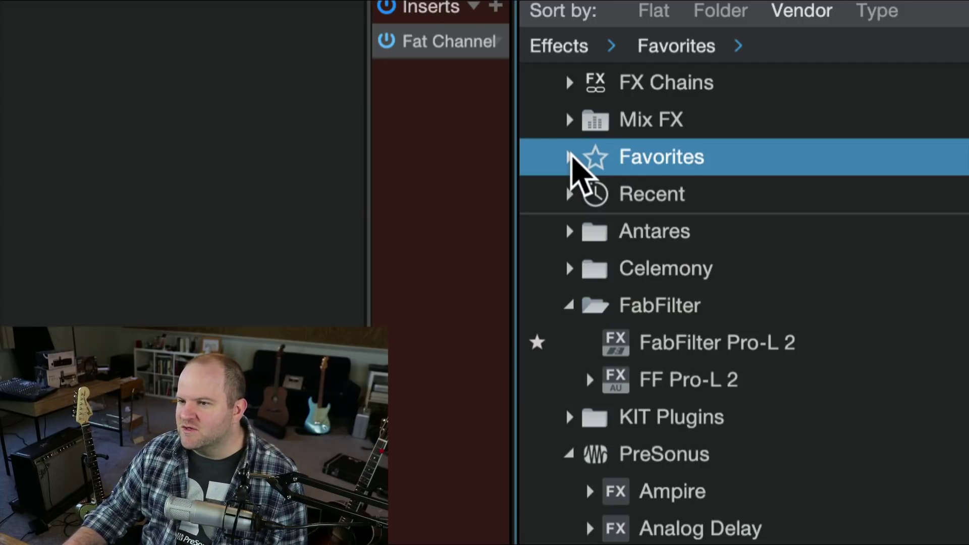
Step: Look through the contents of Mix FX and FX Chains, collapsing each of them after viewing
{"action": "double_click", "coordinate": [668, 116]}
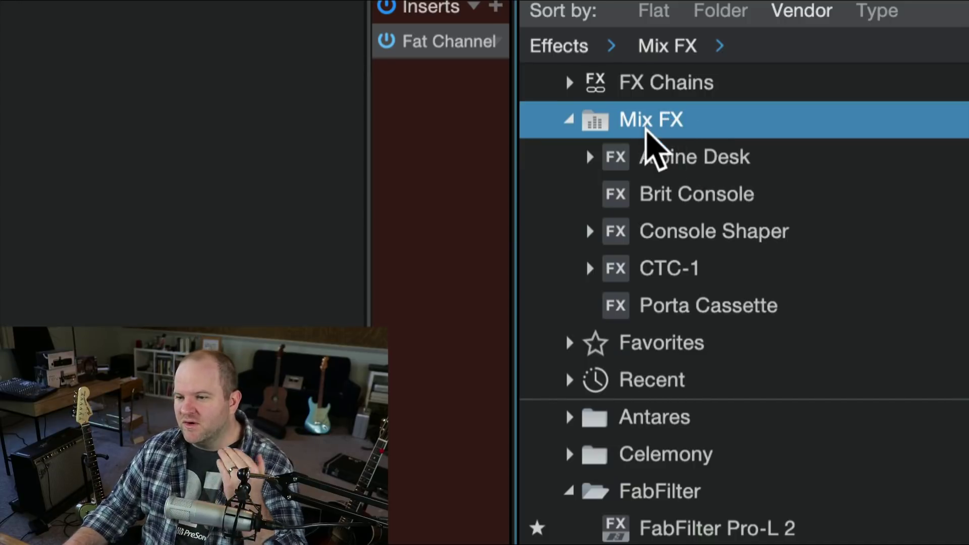
{"action": "double_click", "coordinate": [622, 126]}
{"action": "double_click", "coordinate": [613, 82]}
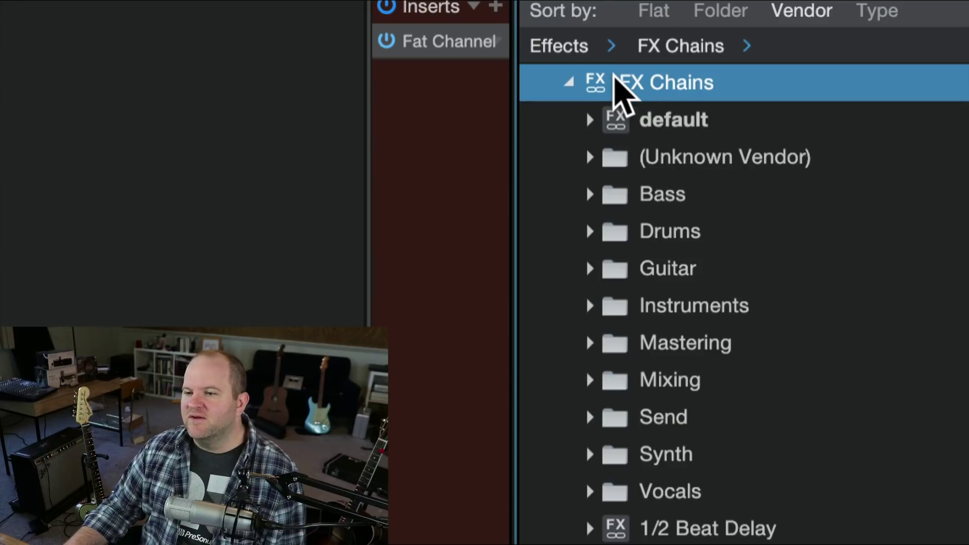
{"action": "double_click", "coordinate": [606, 82]}
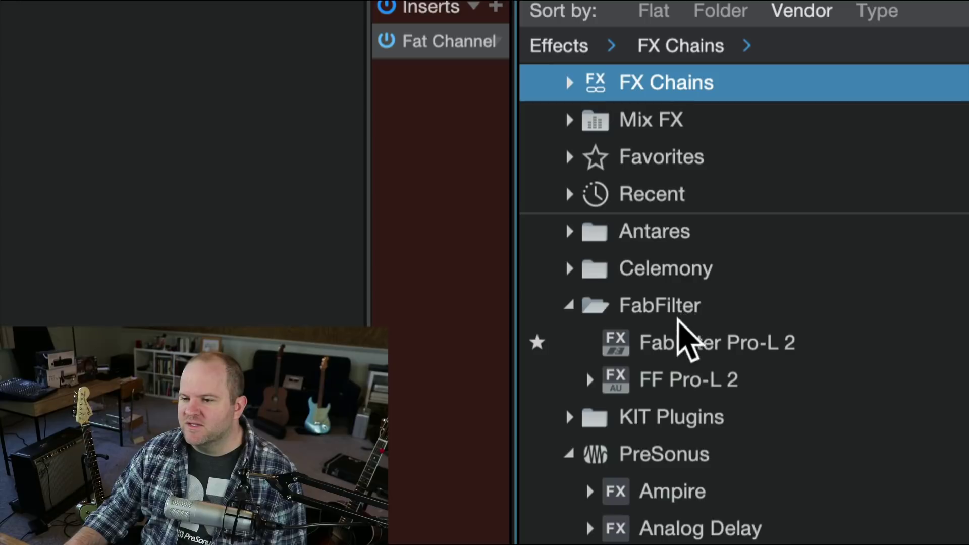
Step: Insert the PreSonus Ampire and Chorus effects on the Main Out channel, closing each plug-in window
{"action": "left_click_drag", "start_coordinate": [674, 490], "coordinate": [407, 134]}
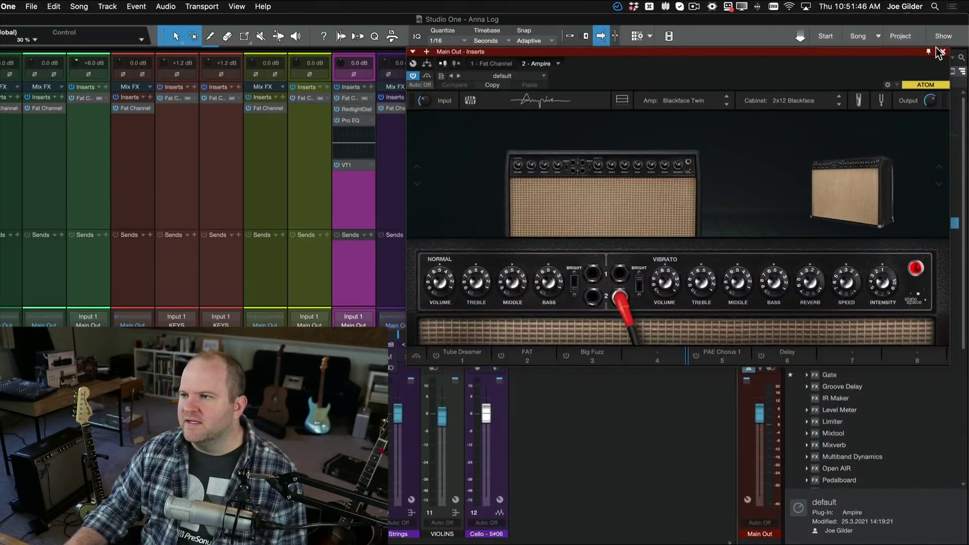
{"action": "left_click", "coordinate": [940, 51]}
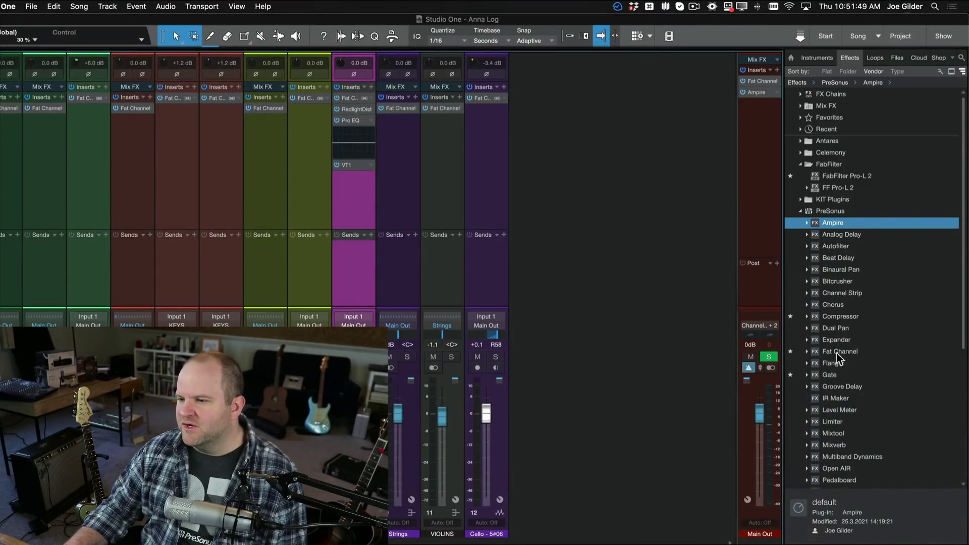
{"action": "left_click_drag", "start_coordinate": [835, 303], "coordinate": [752, 131]}
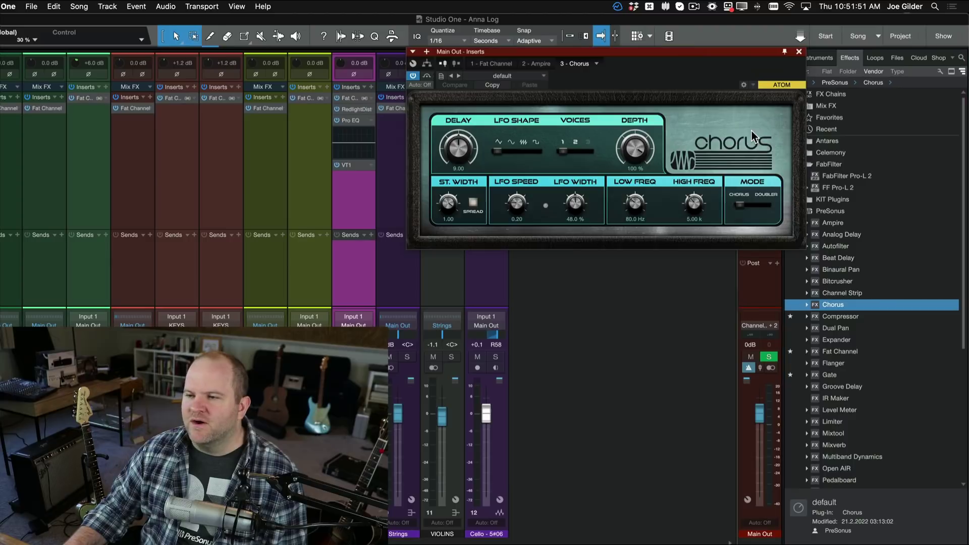
{"action": "left_click", "coordinate": [799, 51]}
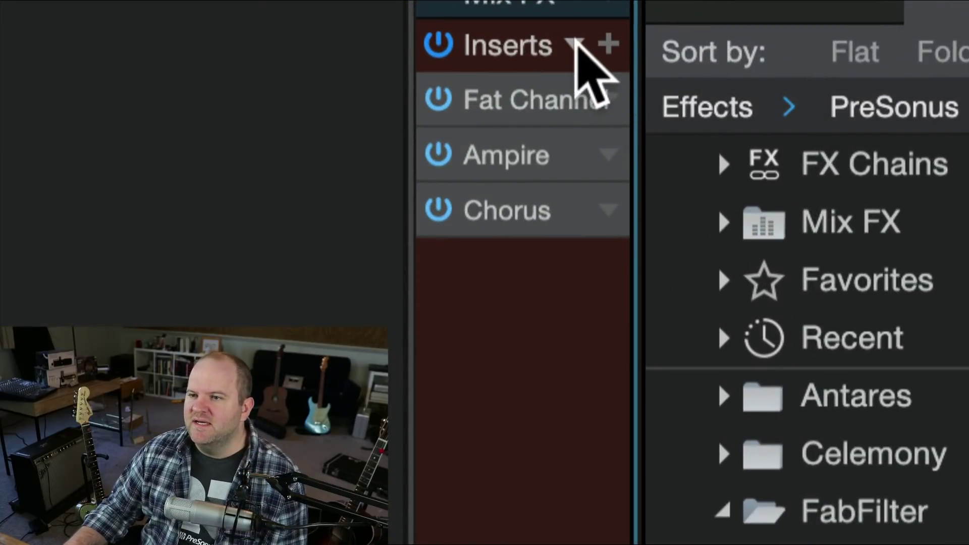
{"action": "left_click", "coordinate": [575, 41]}
{"action": "left_click", "coordinate": [576, 41]}
{"action": "left_click", "coordinate": [609, 45]}
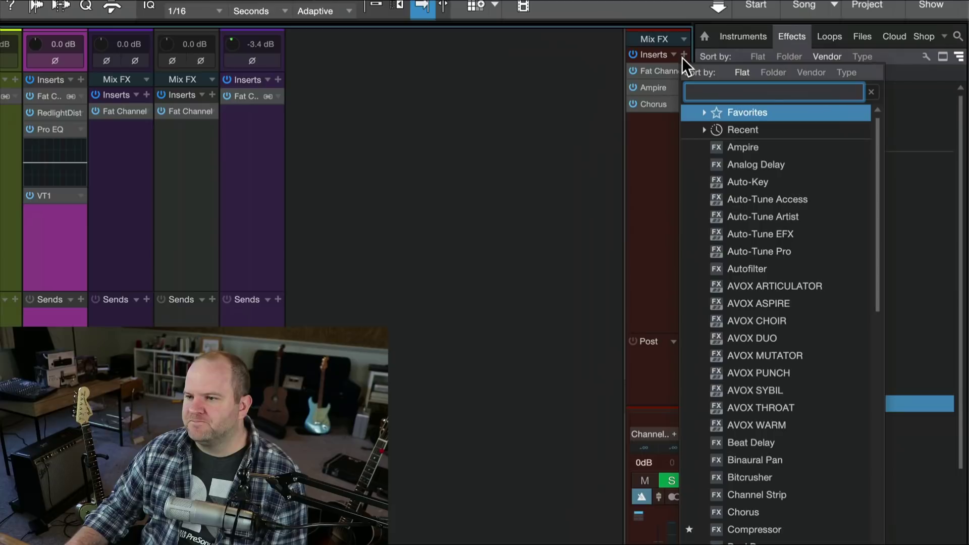
{"action": "left_click", "coordinate": [670, 40]}
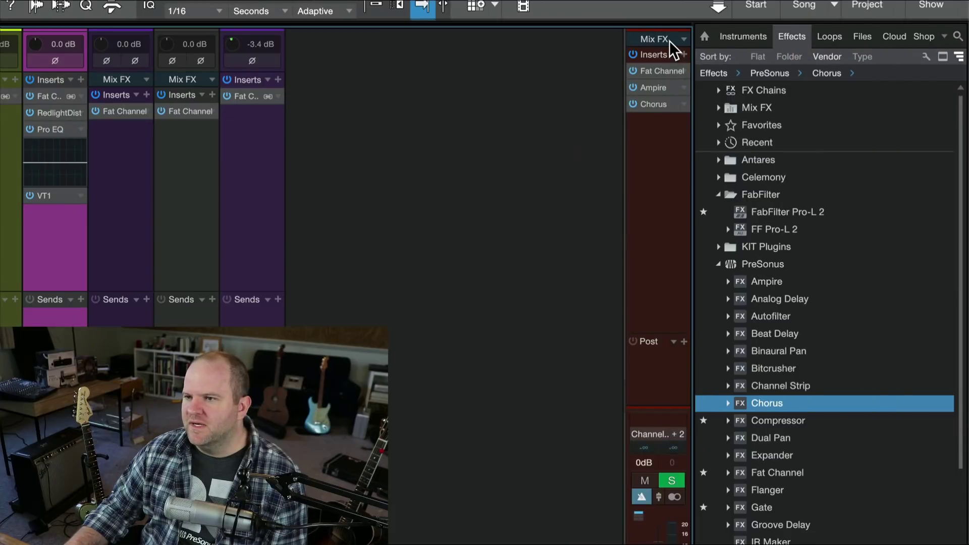
Step: Store the Main Out channel's inserts as an FX chain preset named "more awesome sauce"
{"action": "left_click", "coordinate": [674, 54]}
{"action": "scroll", "coordinate": [707, 140], "scroll_direction": "down", "scroll_amount": 3}
{"action": "scroll", "coordinate": [717, 420], "scroll_direction": "up", "scroll_amount": 2}
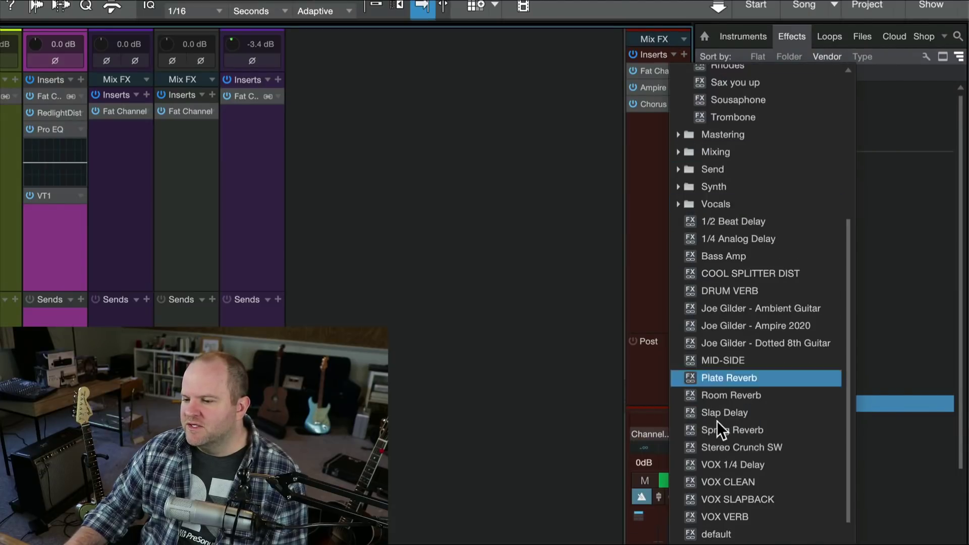
{"action": "scroll", "coordinate": [732, 490], "scroll_direction": "down", "scroll_amount": 2}
{"action": "left_click", "coordinate": [739, 504]}
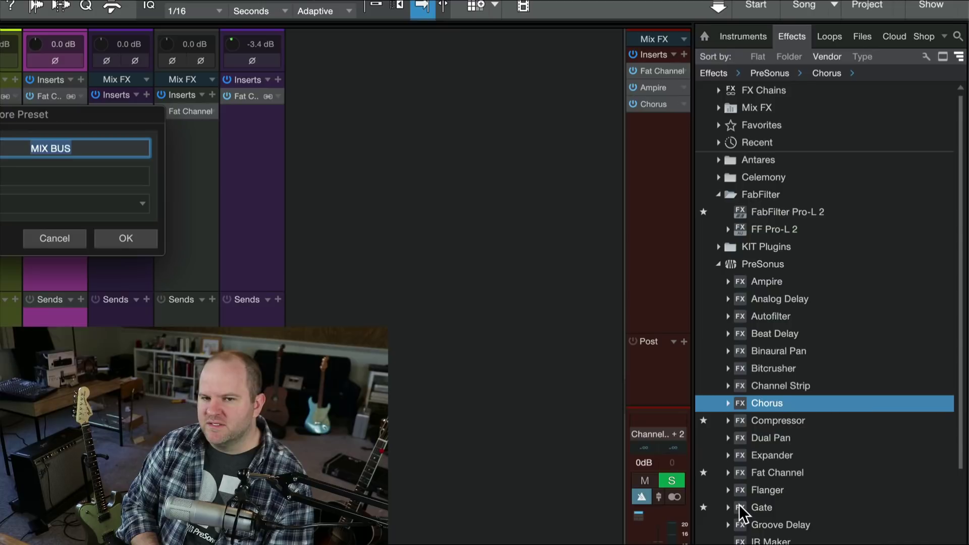
{"action": "type", "text": "more awes"}
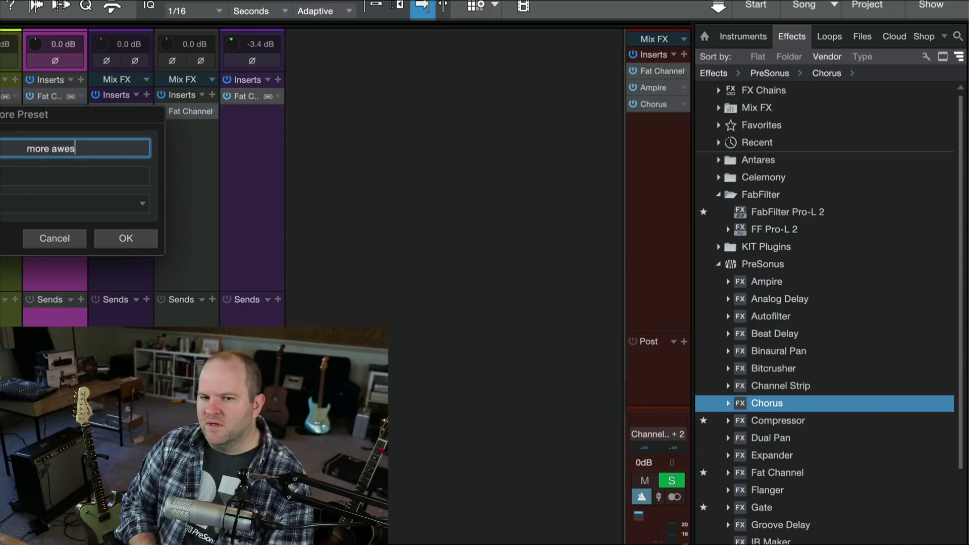
{"action": "type", "text": "ome sauce"}
{"action": "key", "text": "Return"}
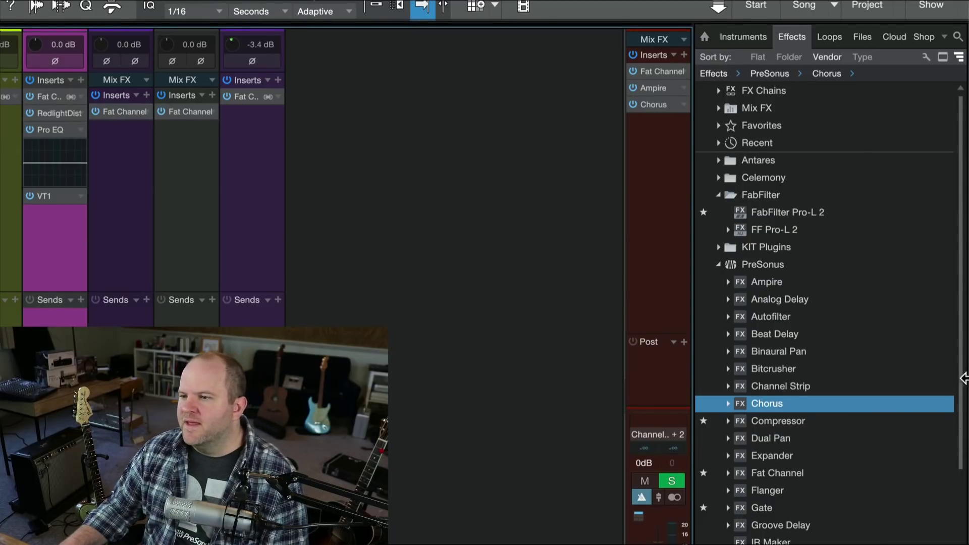
Step: Find and select the "more awesome sauce" preset in FX Chains, and collapse the FX Chains list
{"action": "left_click", "coordinate": [723, 91]}
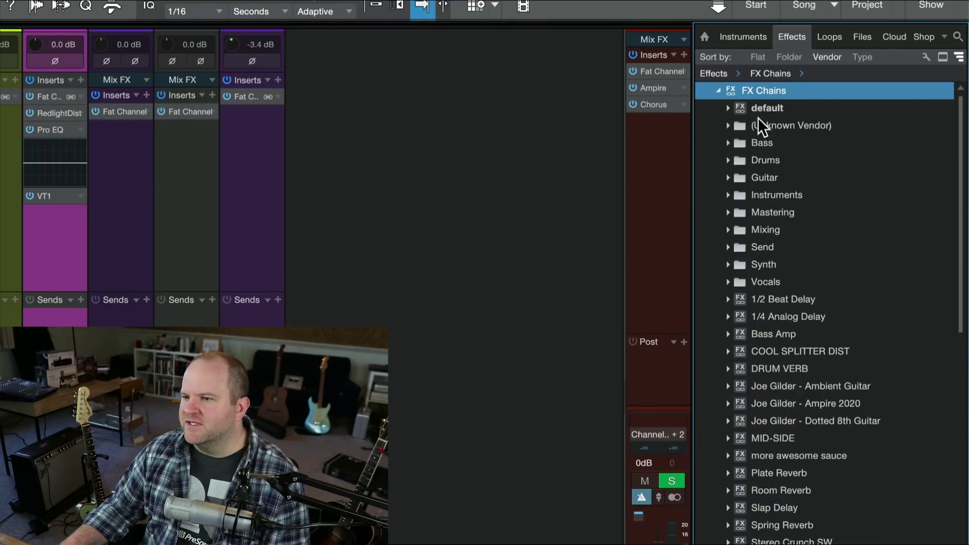
{"action": "scroll", "coordinate": [779, 145], "scroll_direction": "down", "scroll_amount": 15}
{"action": "scroll", "coordinate": [782, 166], "scroll_direction": "up", "scroll_amount": 6}
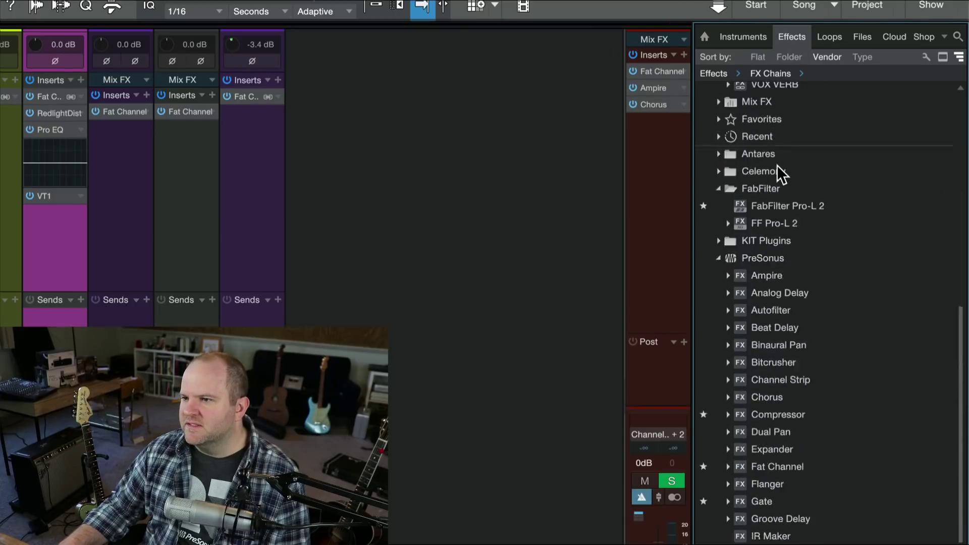
{"action": "scroll", "coordinate": [778, 166], "scroll_direction": "up", "scroll_amount": 4}
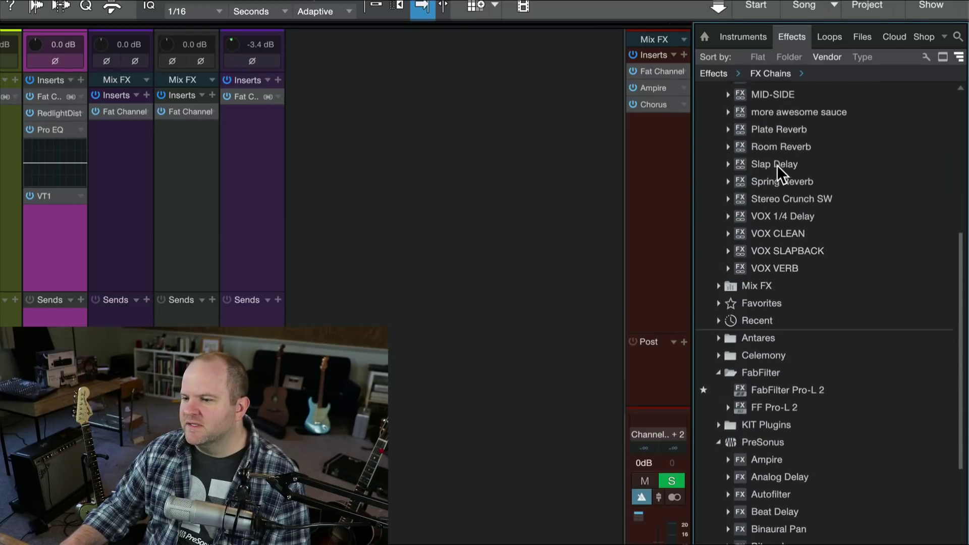
{"action": "left_click", "coordinate": [784, 111]}
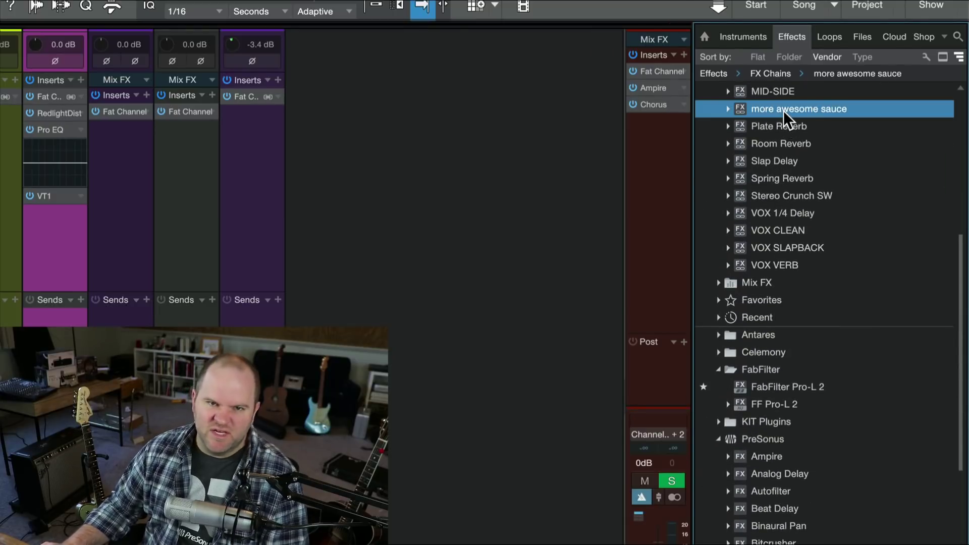
{"action": "scroll", "coordinate": [783, 111], "scroll_direction": "up", "scroll_amount": 8}
{"action": "left_click", "coordinate": [722, 92]}
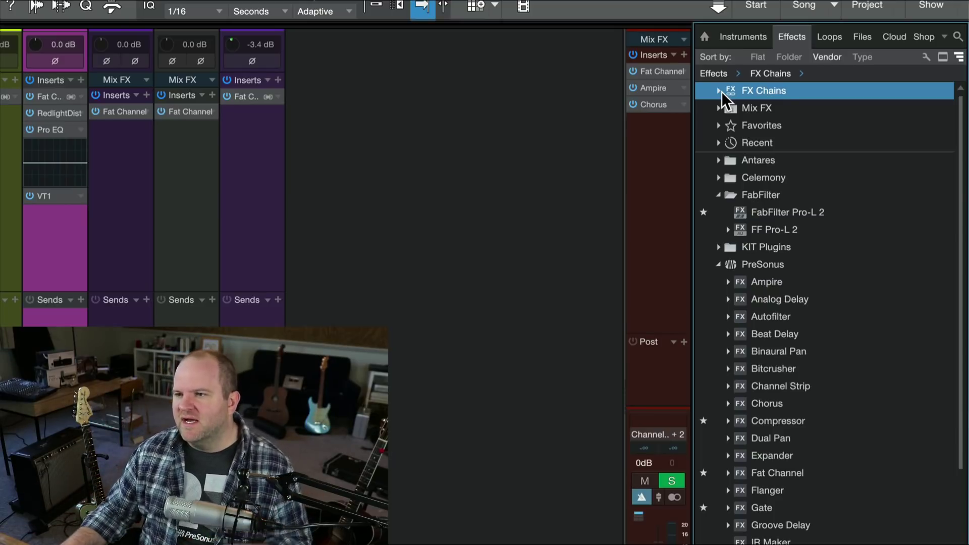
Step: Reopen FX Chains to review its category folders and saved chains, leaving it collapsed
{"action": "left_click", "coordinate": [722, 92]}
{"action": "scroll", "coordinate": [762, 243], "scroll_direction": "down", "scroll_amount": 2}
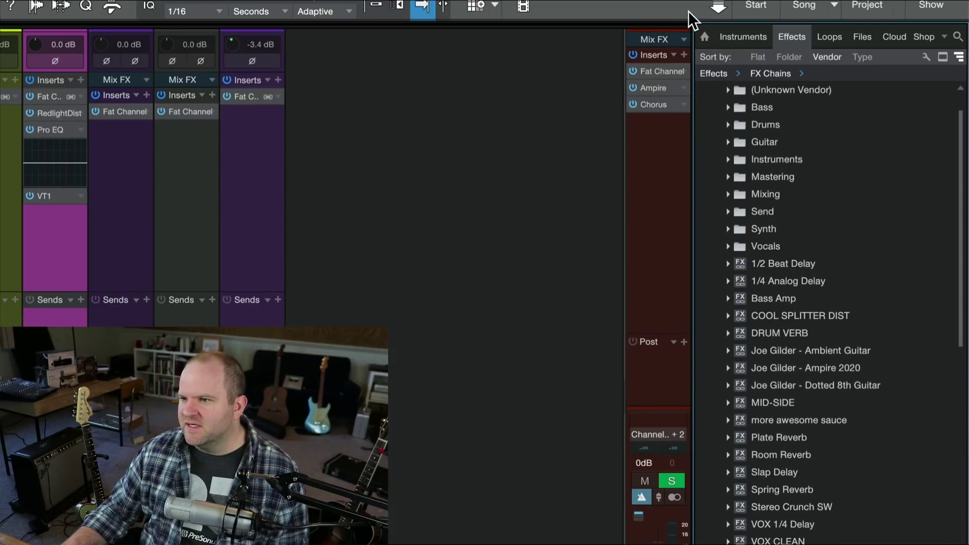
{"action": "scroll", "coordinate": [747, 96], "scroll_direction": "up", "scroll_amount": 2}
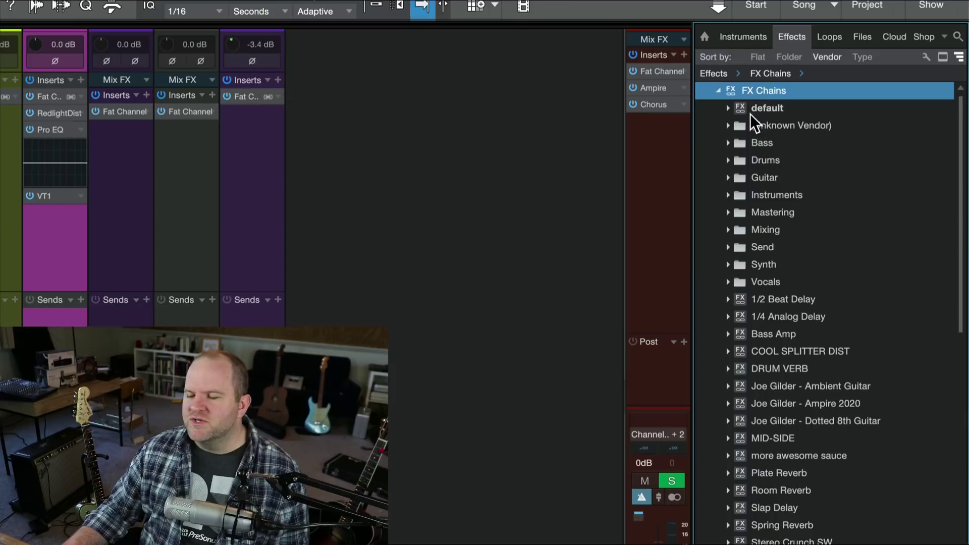
{"action": "left_click", "coordinate": [719, 92]}
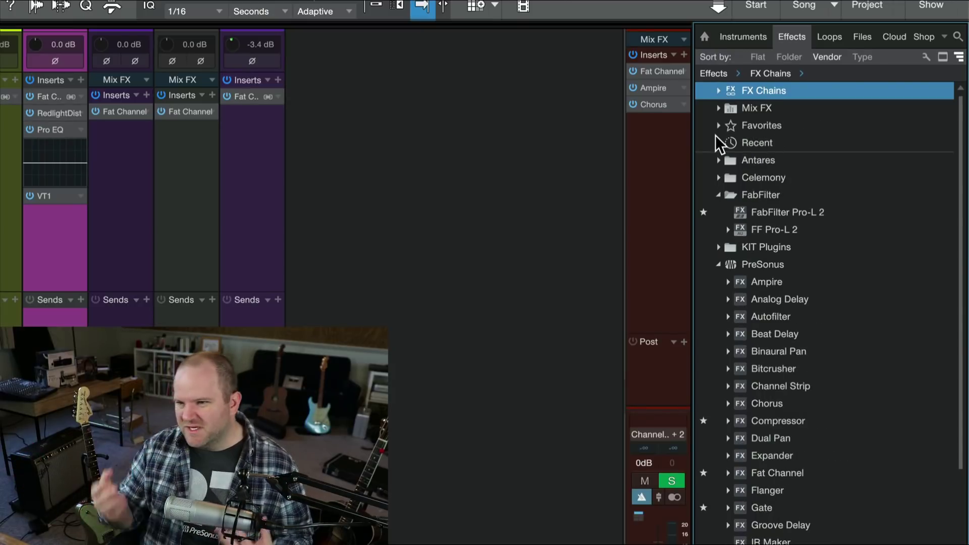
{"action": "left_click", "coordinate": [716, 91]}
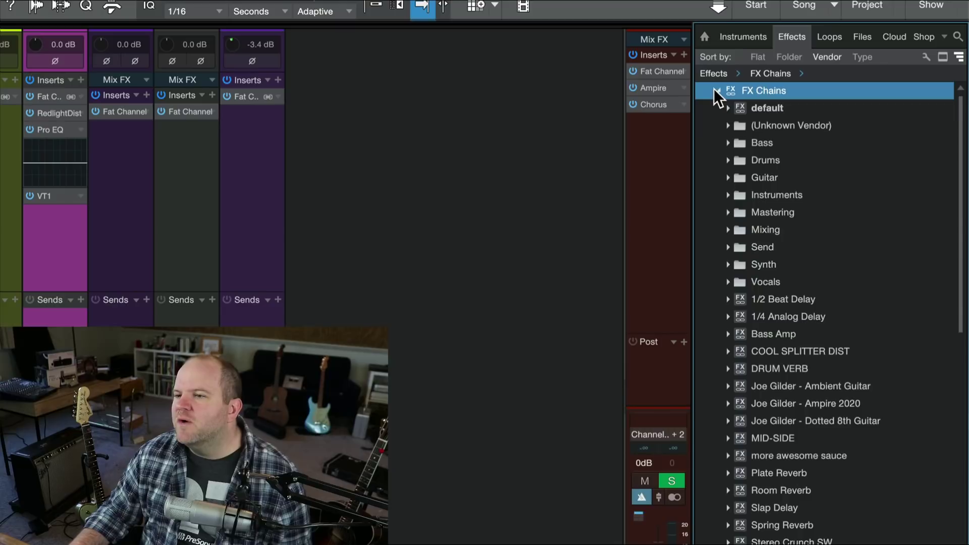
{"action": "left_click", "coordinate": [715, 90]}
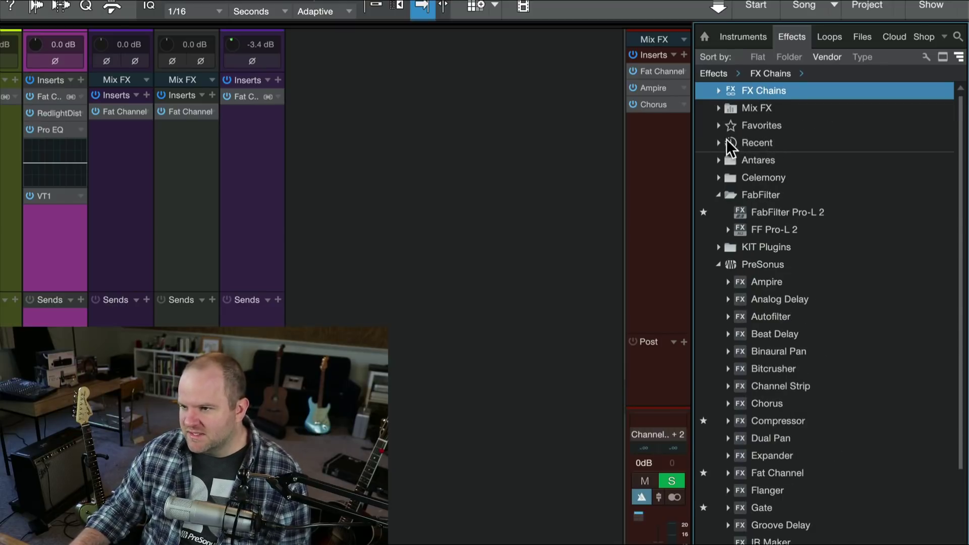
Step: Collapse the FabFilter folder, expand Favorites and look through the vendor-sorted effects list
{"action": "scroll", "coordinate": [771, 158], "scroll_direction": "down", "scroll_amount": 2}
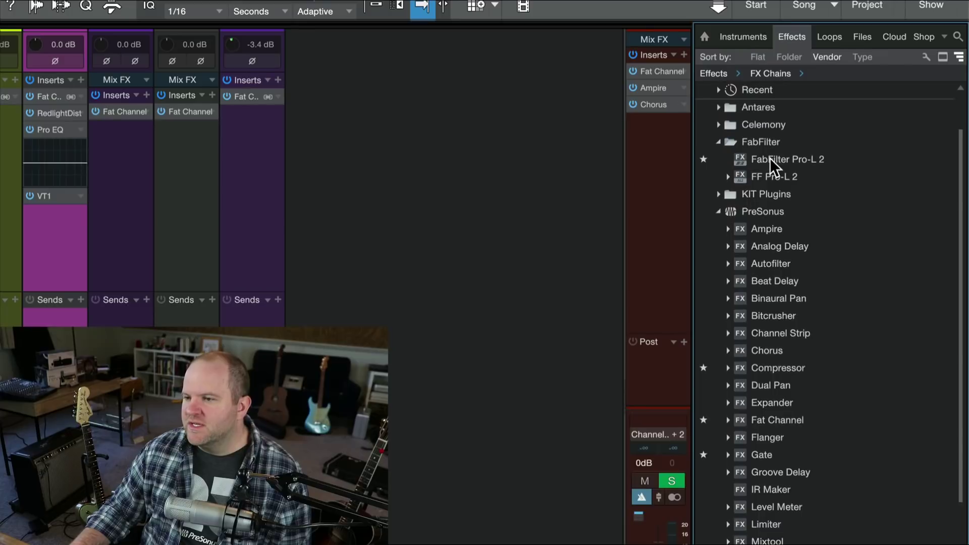
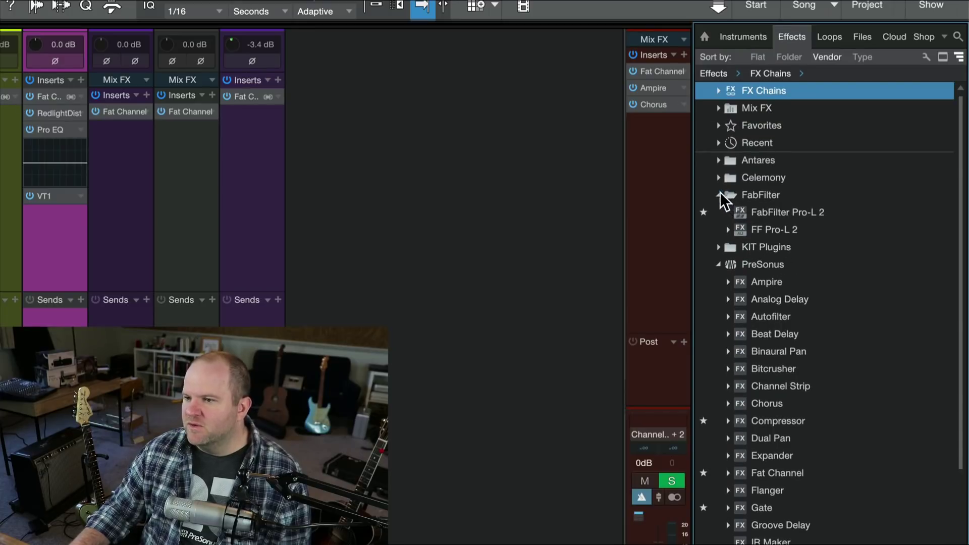
{"action": "left_click", "coordinate": [719, 125]}
{"action": "scroll", "coordinate": [760, 147], "scroll_direction": "down", "scroll_amount": 3}
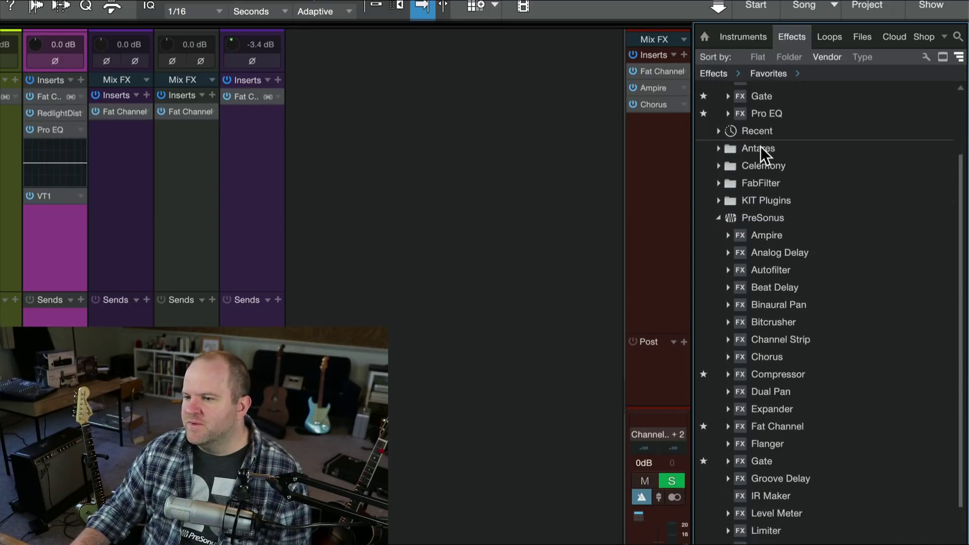
{"action": "scroll", "coordinate": [855, 250], "scroll_direction": "down", "scroll_amount": 10}
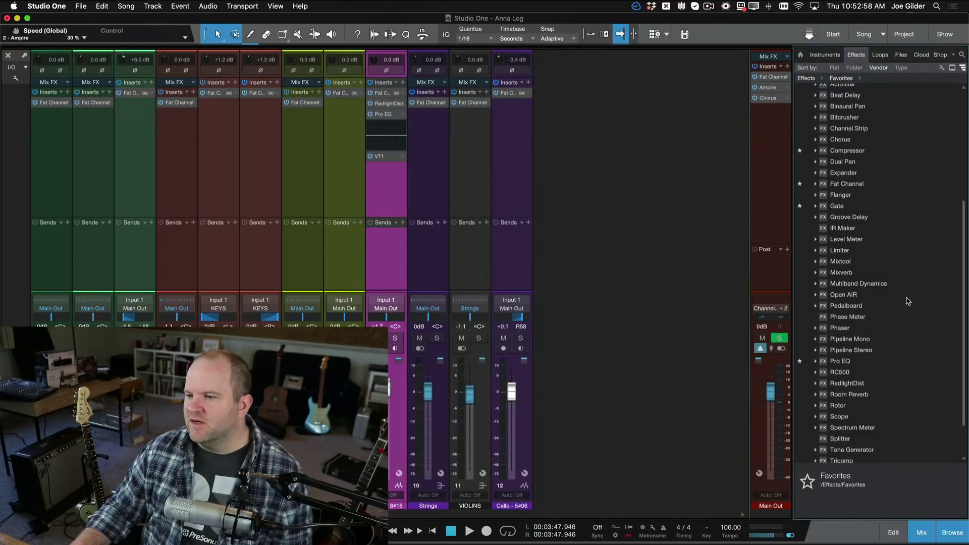
{"action": "scroll", "coordinate": [875, 427], "scroll_direction": "up", "scroll_amount": 10}
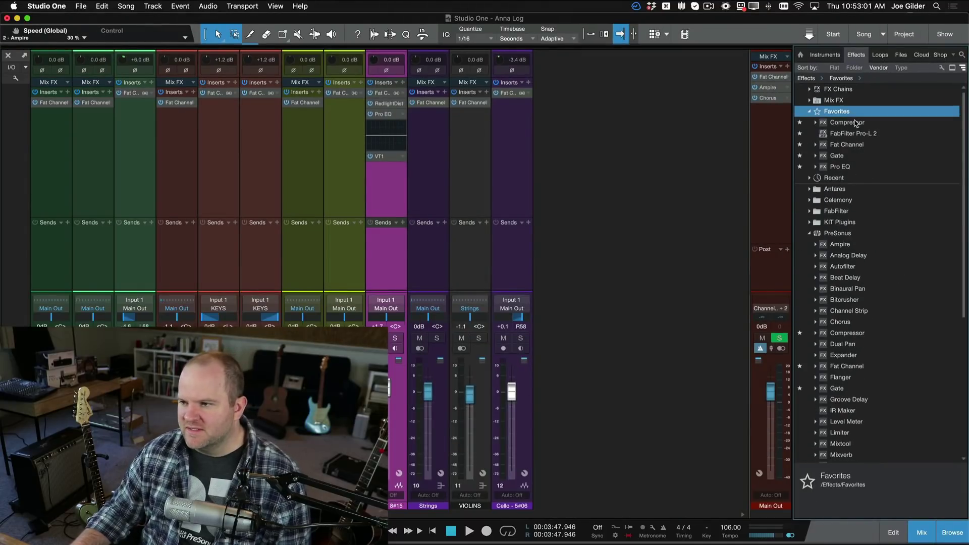
Step: Insert the Fat Channel effect from Favorites on the Main Out channel and close its plug-in window
{"action": "left_click", "coordinate": [846, 146]}
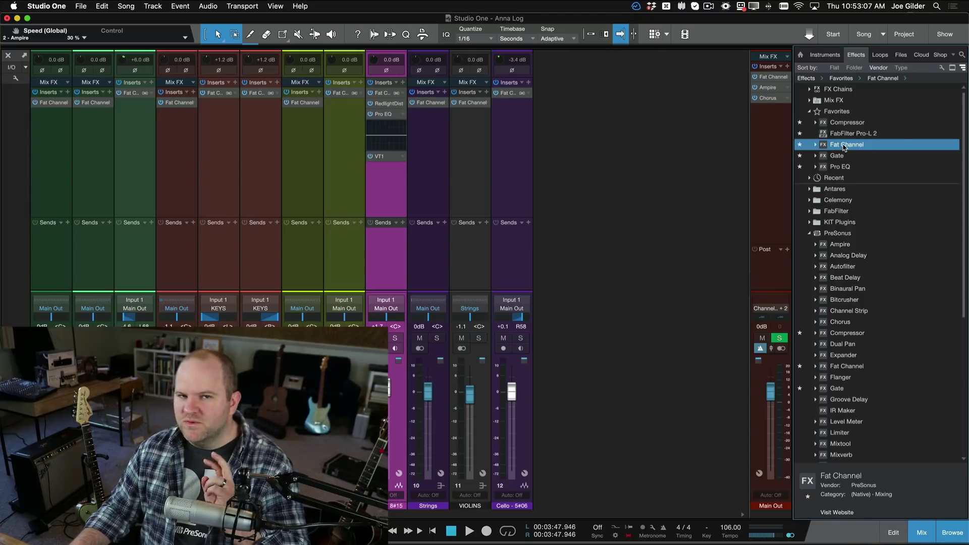
{"action": "left_click_drag", "start_coordinate": [844, 147], "coordinate": [766, 131]}
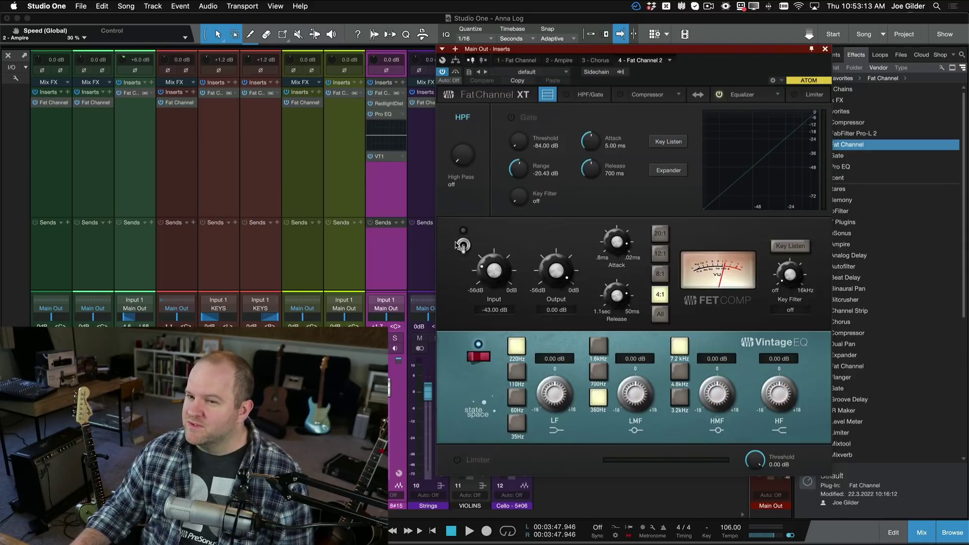
{"action": "left_click", "coordinate": [825, 49]}
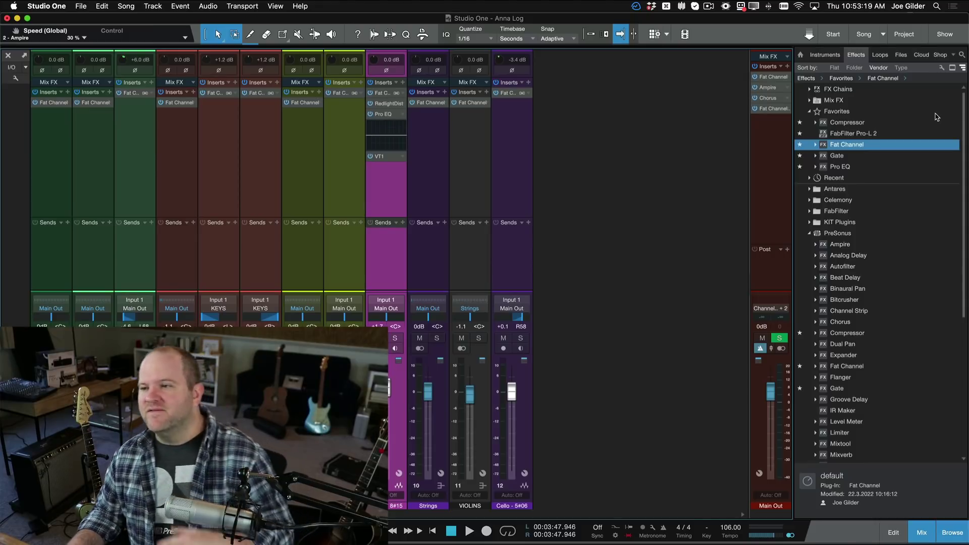
Step: Sort the effects by type and expand the VST3 and AudioUnit folders
{"action": "left_click", "coordinate": [941, 69]}
{"action": "left_click", "coordinate": [941, 69]}
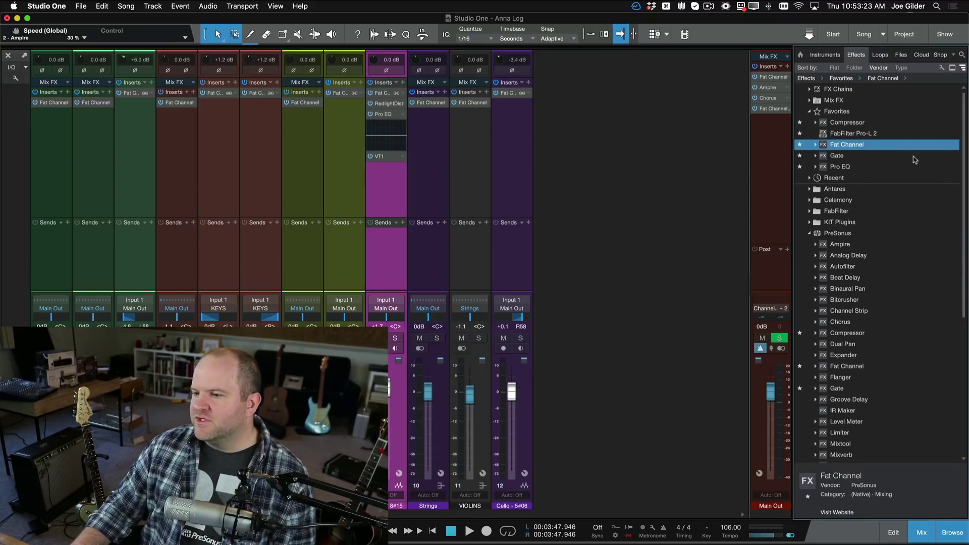
{"action": "left_click", "coordinate": [901, 68]}
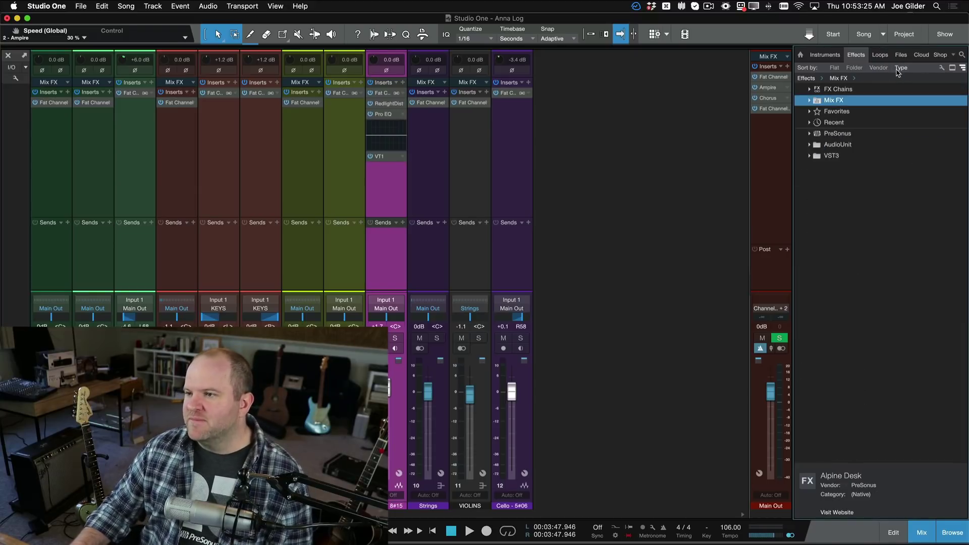
{"action": "left_click", "coordinate": [804, 159]}
{"action": "left_click", "coordinate": [809, 156]}
{"action": "left_click", "coordinate": [812, 145]}
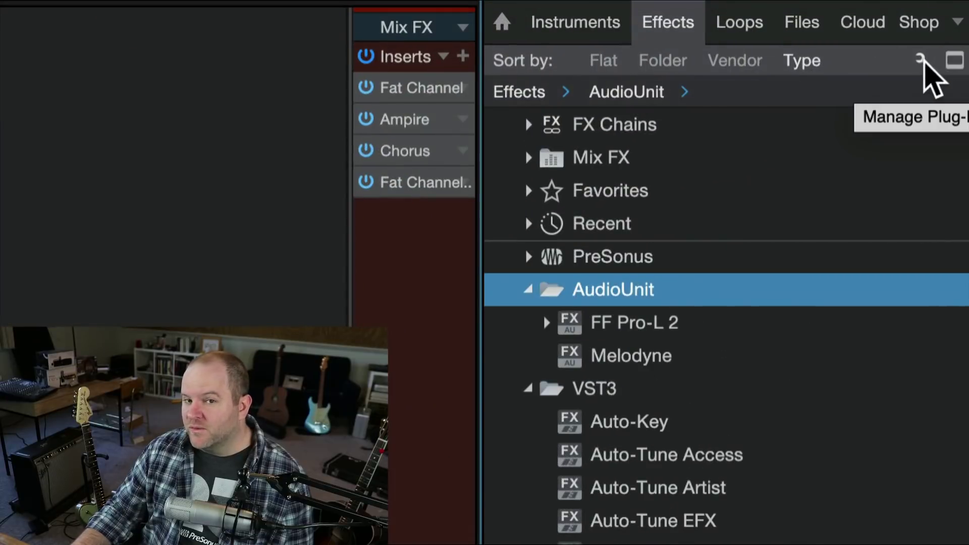
Step: Hide the AudioUnit versions of FF Pro-L 2 and Melodyne using plug-in management, and return to the normal effects list
{"action": "left_click", "coordinate": [942, 67]}
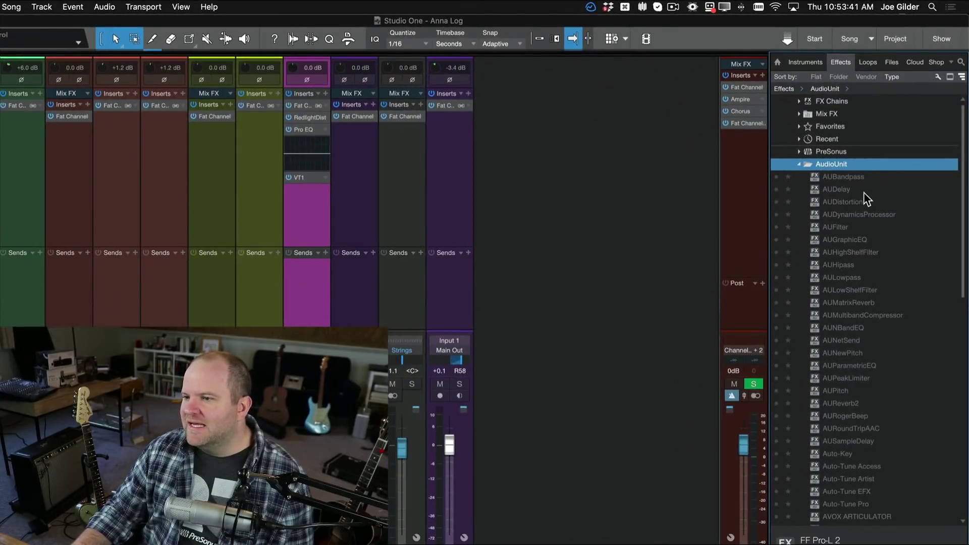
{"action": "scroll", "coordinate": [857, 182], "scroll_direction": "down", "scroll_amount": 3}
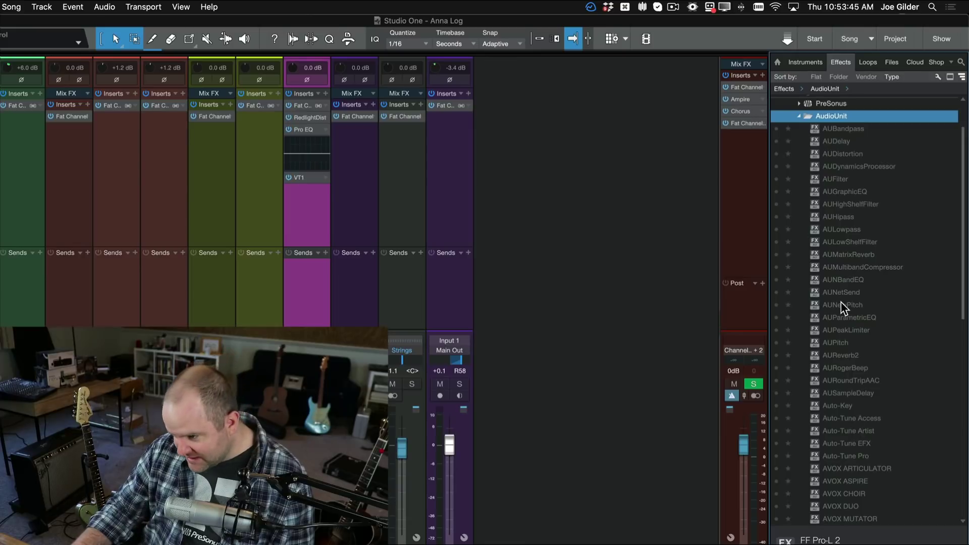
{"action": "scroll", "coordinate": [841, 305], "scroll_direction": "down", "scroll_amount": 2}
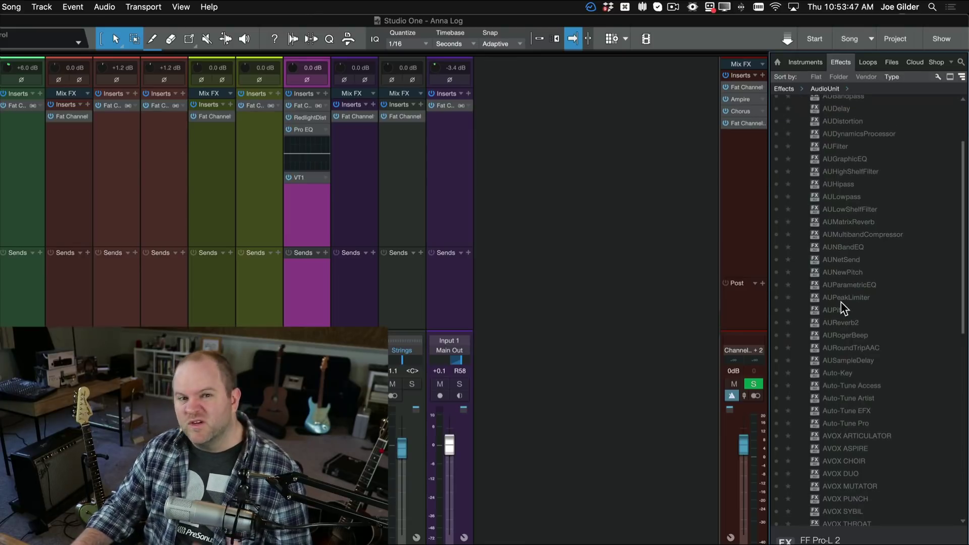
{"action": "scroll", "coordinate": [841, 307], "scroll_direction": "down", "scroll_amount": 10}
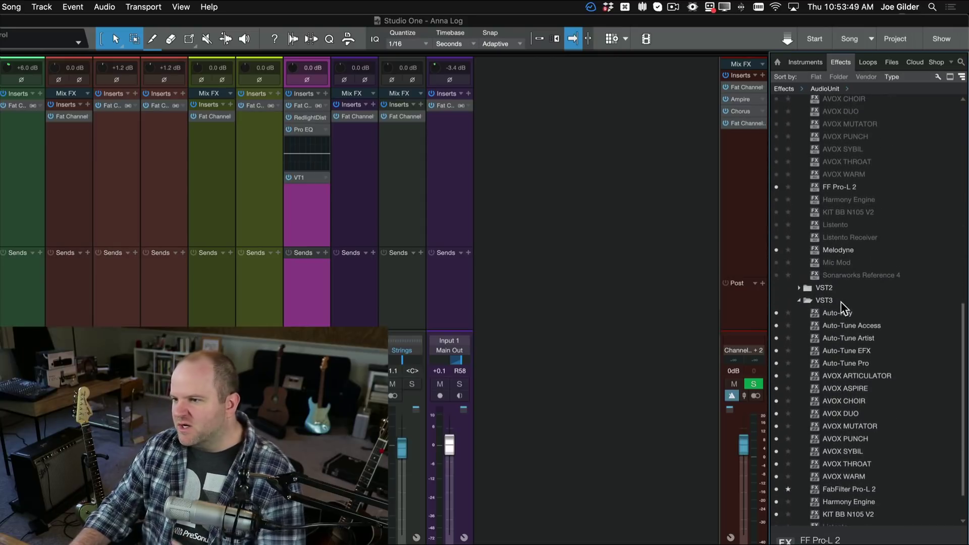
{"action": "left_click", "coordinate": [777, 187]}
{"action": "left_click", "coordinate": [780, 251]}
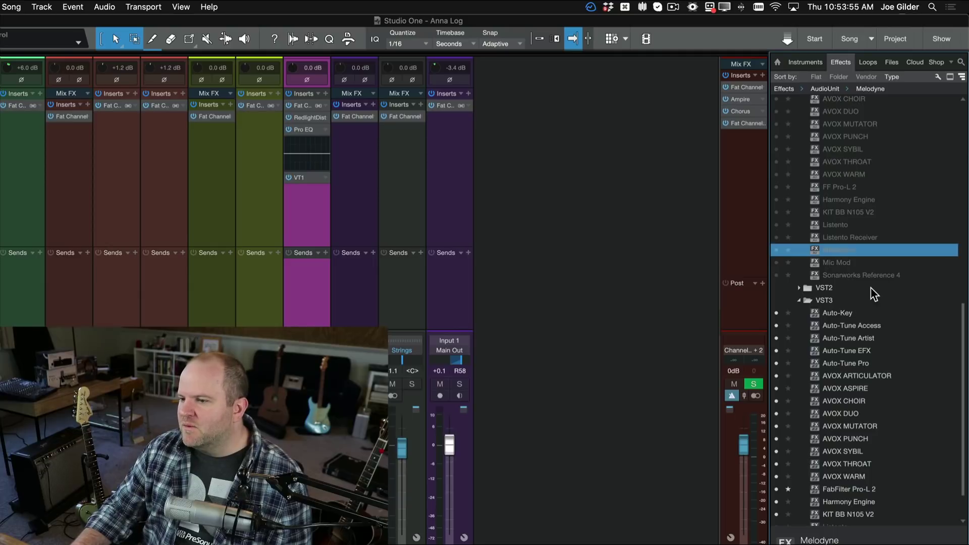
{"action": "scroll", "coordinate": [925, 297], "scroll_direction": "down", "scroll_amount": 1}
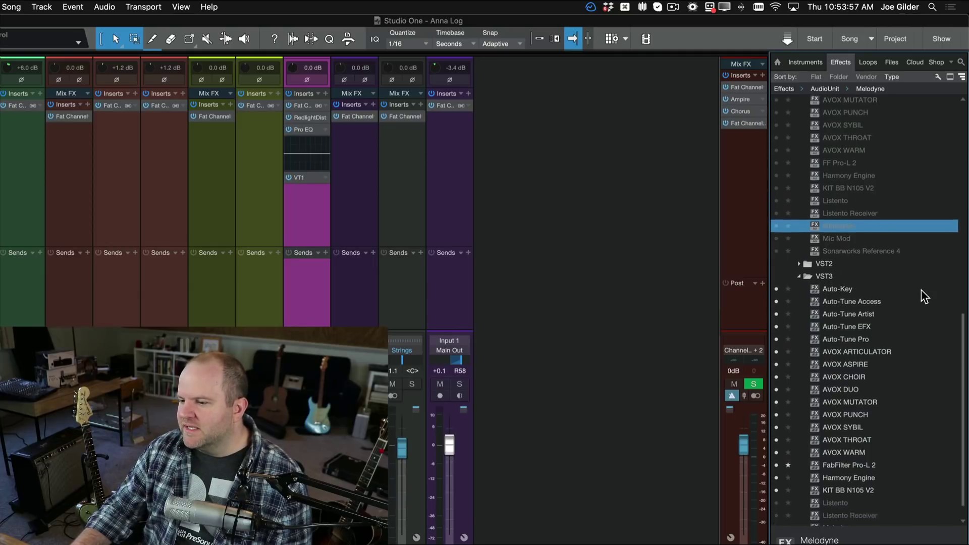
{"action": "scroll", "coordinate": [925, 297], "scroll_direction": "down", "scroll_amount": 2}
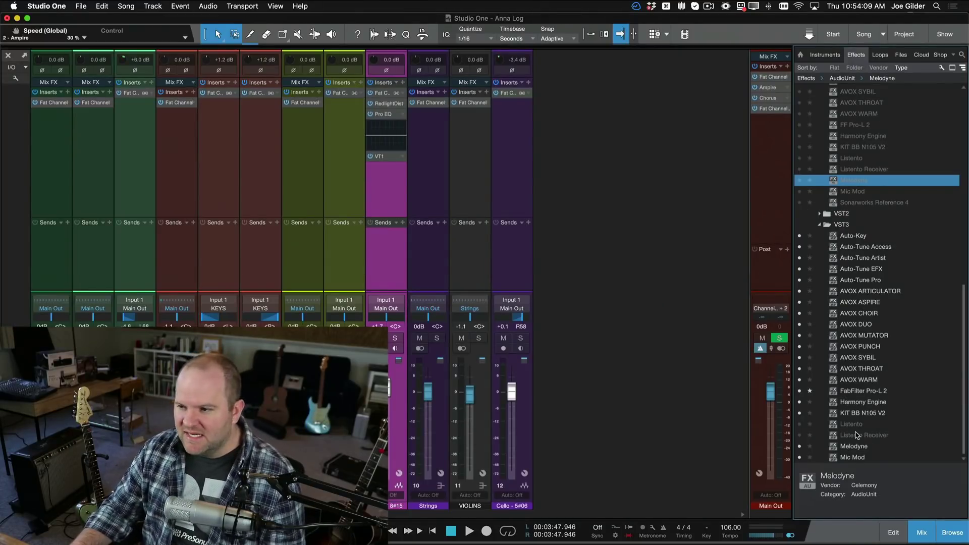
{"action": "scroll", "coordinate": [889, 236], "scroll_direction": "up", "scroll_amount": 10}
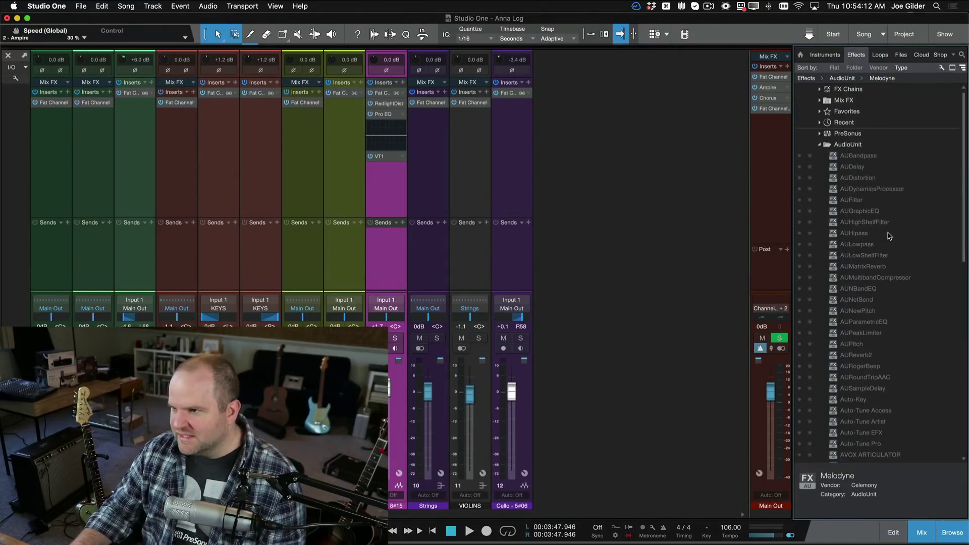
{"action": "left_click", "coordinate": [942, 69]}
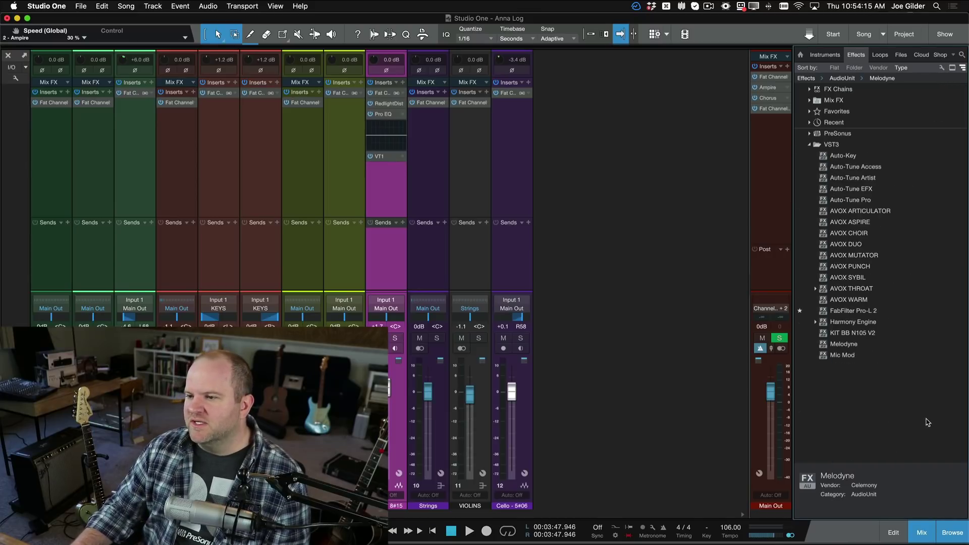
Step: Hide the VST3 plug-ins Auto-Key, Auto-Tune Access, Auto-Tune Artist, Auto-Tune EFX and all the AVOX effects, and leave plug-in management
{"action": "left_click", "coordinate": [941, 68]}
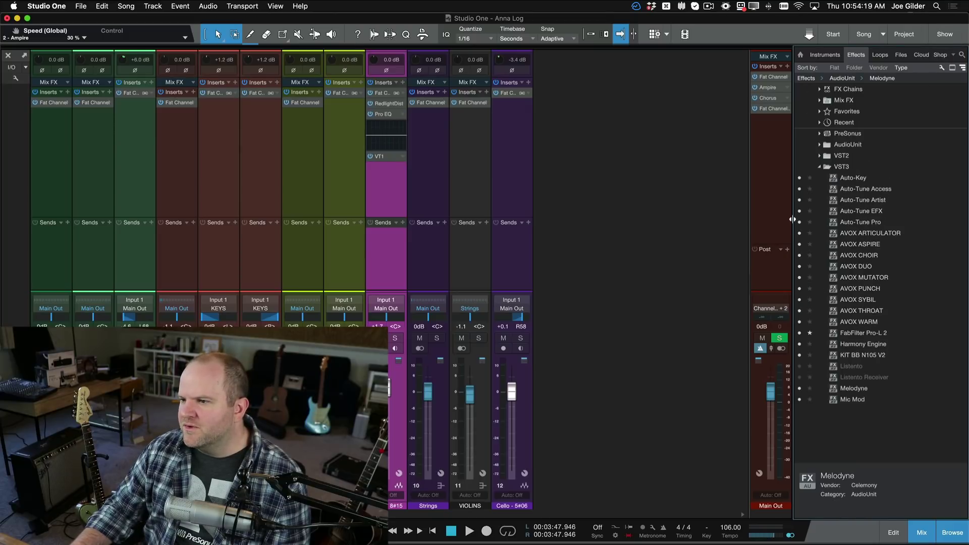
{"action": "left_click_drag", "start_coordinate": [799, 211], "coordinate": [801, 183]}
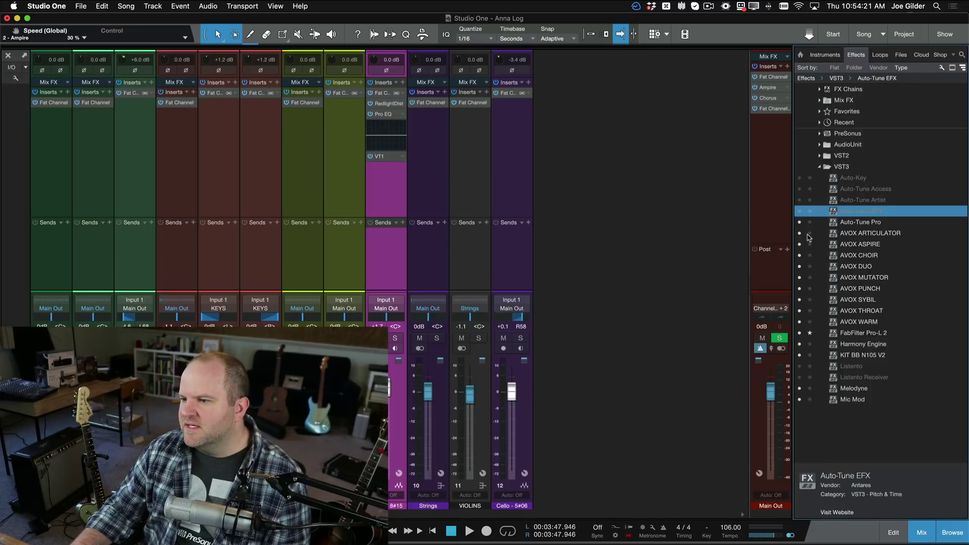
{"action": "left_click_drag", "start_coordinate": [800, 234], "coordinate": [801, 323]}
{"action": "left_click", "coordinate": [942, 67]}
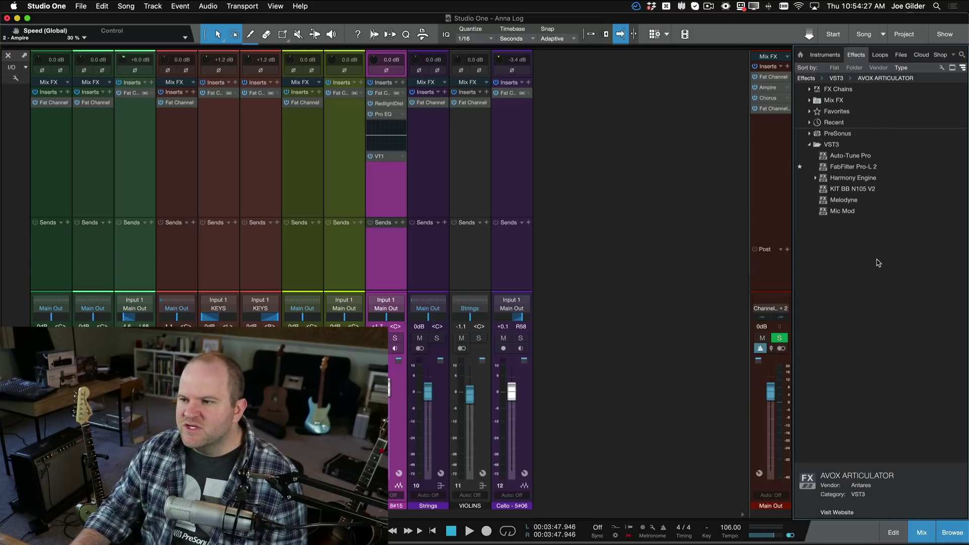
Step: Sort the effects by vendor and review the PreSonus plug-ins both in plug-in management and in the normal list
{"action": "left_click", "coordinate": [877, 68]}
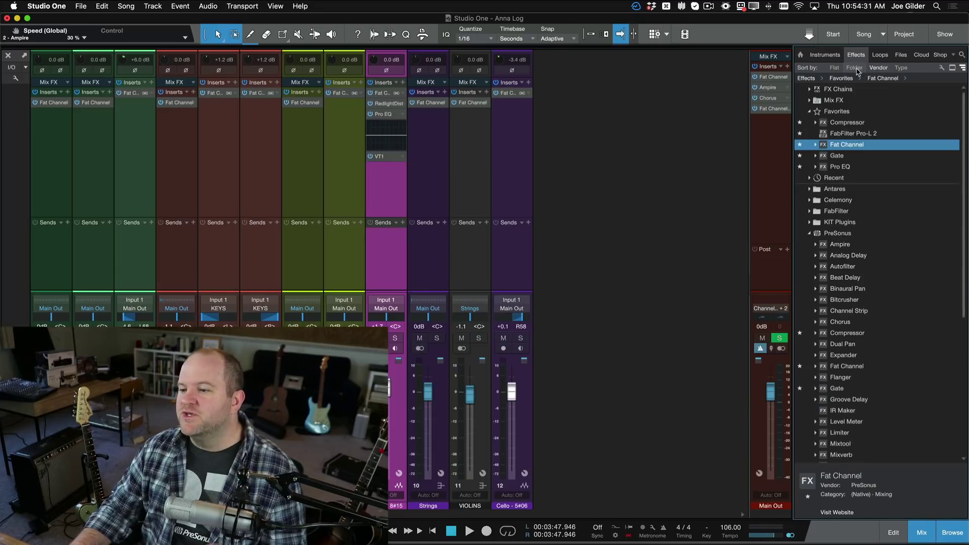
{"action": "scroll", "coordinate": [957, 321], "scroll_direction": "down", "scroll_amount": 5}
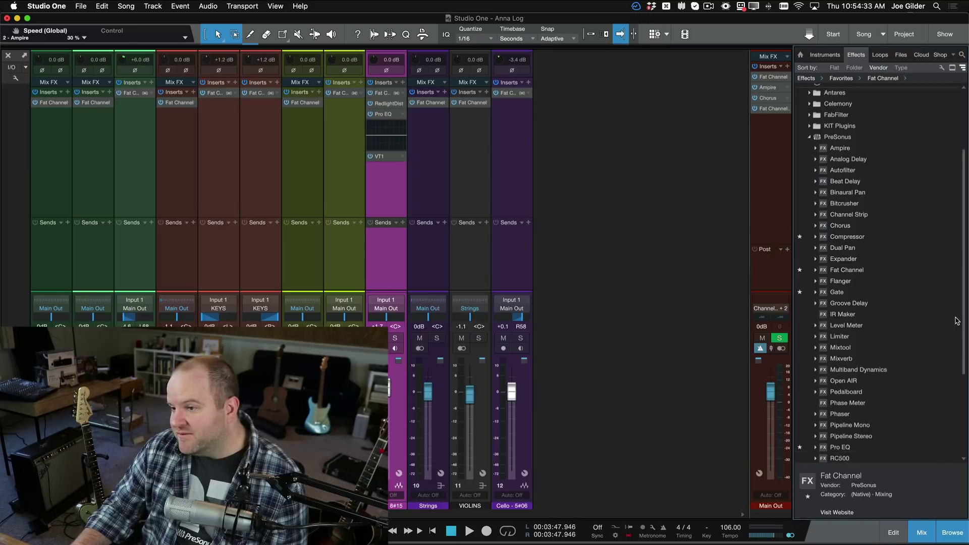
{"action": "left_click", "coordinate": [940, 67]}
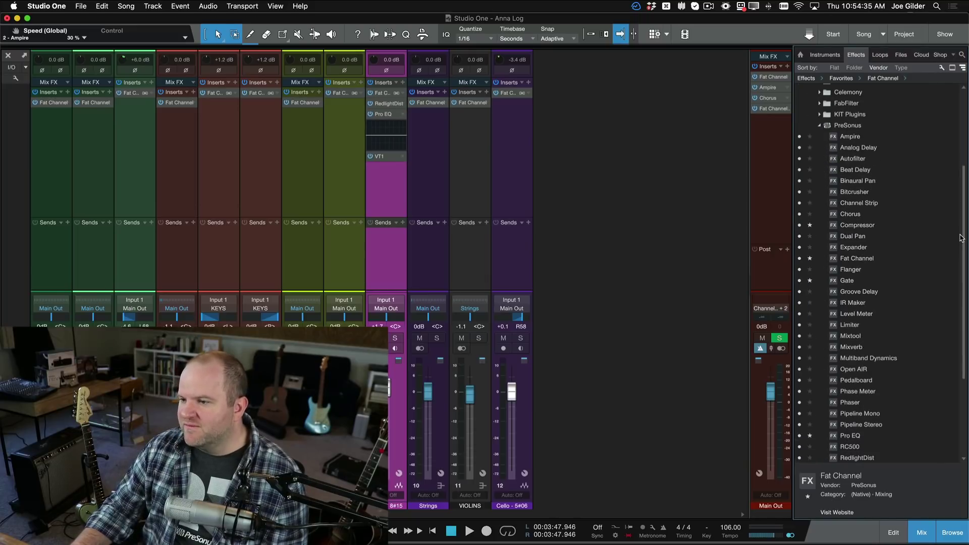
{"action": "scroll", "coordinate": [961, 238], "scroll_direction": "down", "scroll_amount": 6}
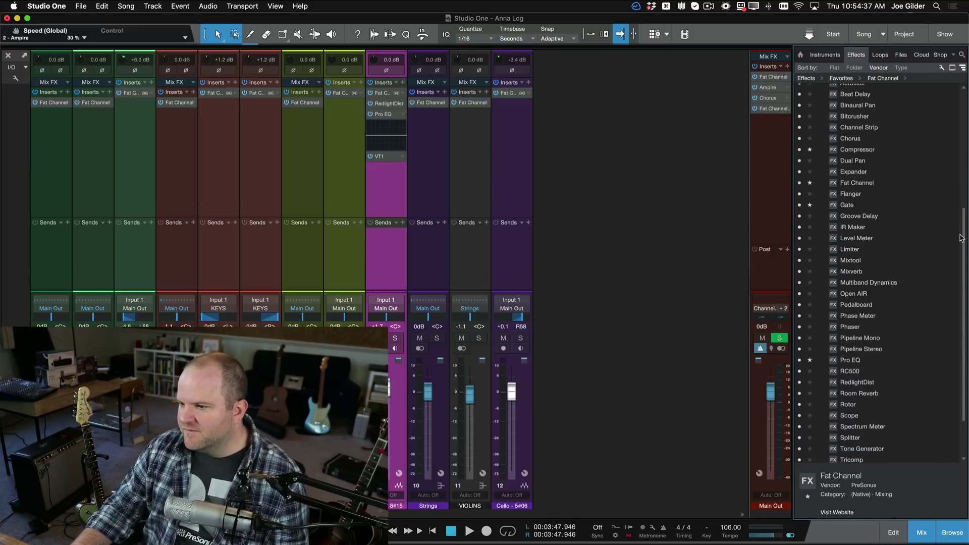
{"action": "scroll", "coordinate": [959, 236], "scroll_direction": "down", "scroll_amount": 2}
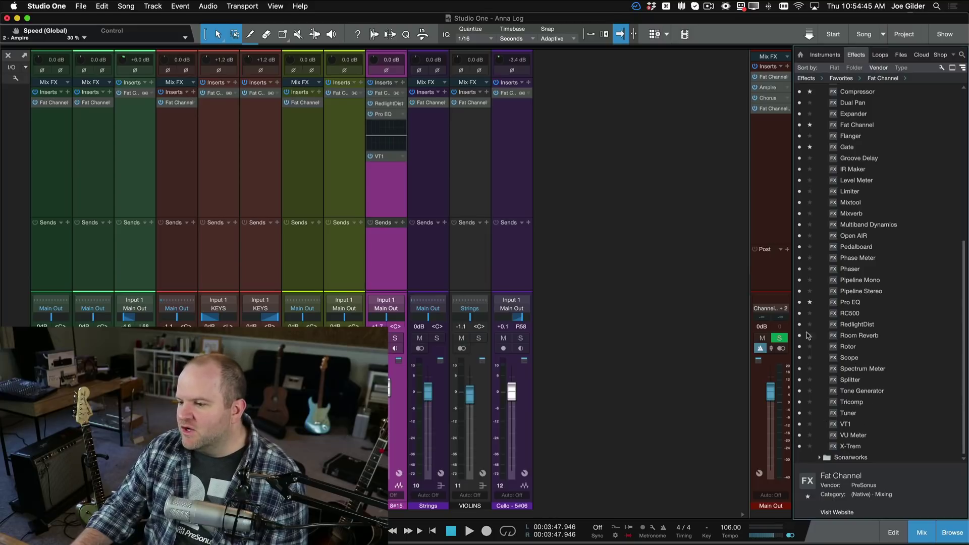
{"action": "left_click", "coordinate": [943, 68]}
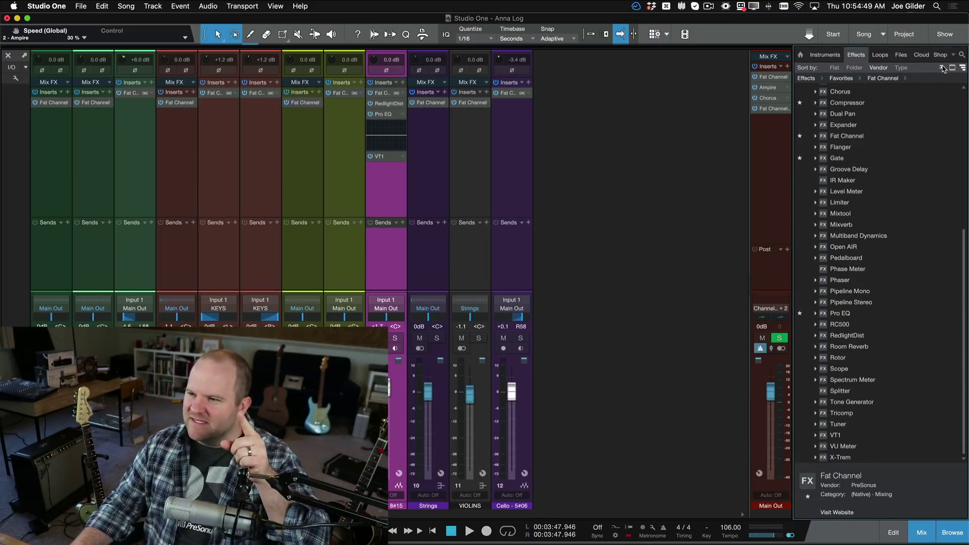
{"action": "left_click", "coordinate": [942, 68]}
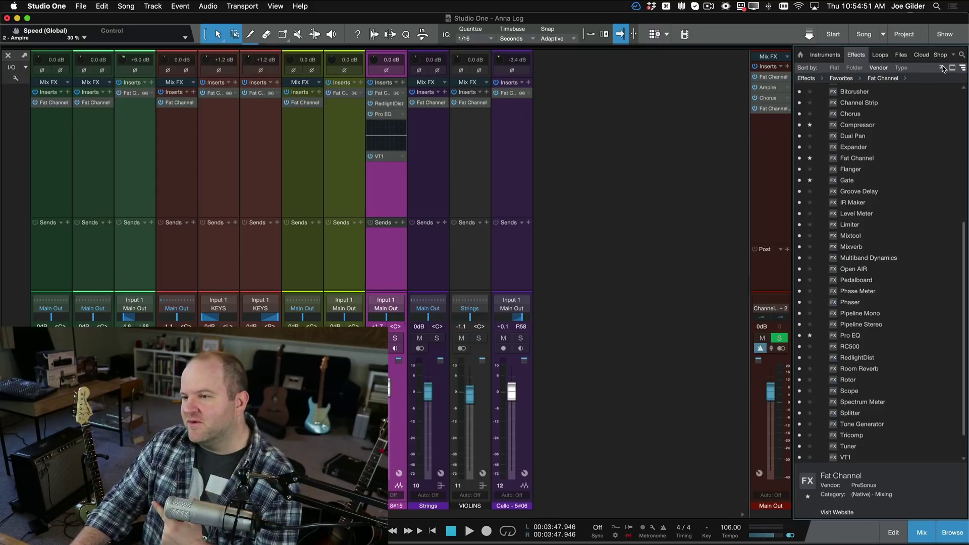
{"action": "left_click", "coordinate": [943, 68]}
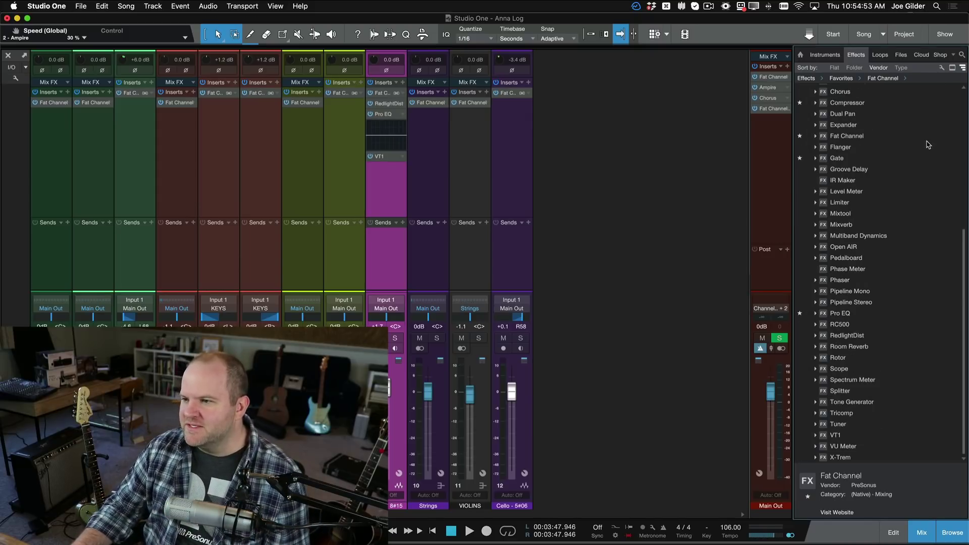
{"action": "scroll", "coordinate": [928, 145], "scroll_direction": "up", "scroll_amount": 10}
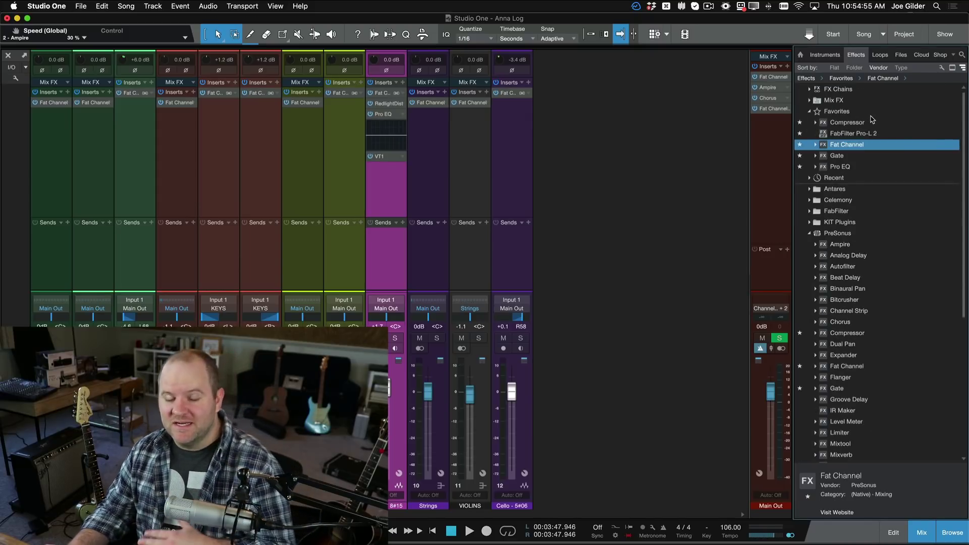
{"action": "scroll", "coordinate": [877, 248], "scroll_direction": "down", "scroll_amount": 8}
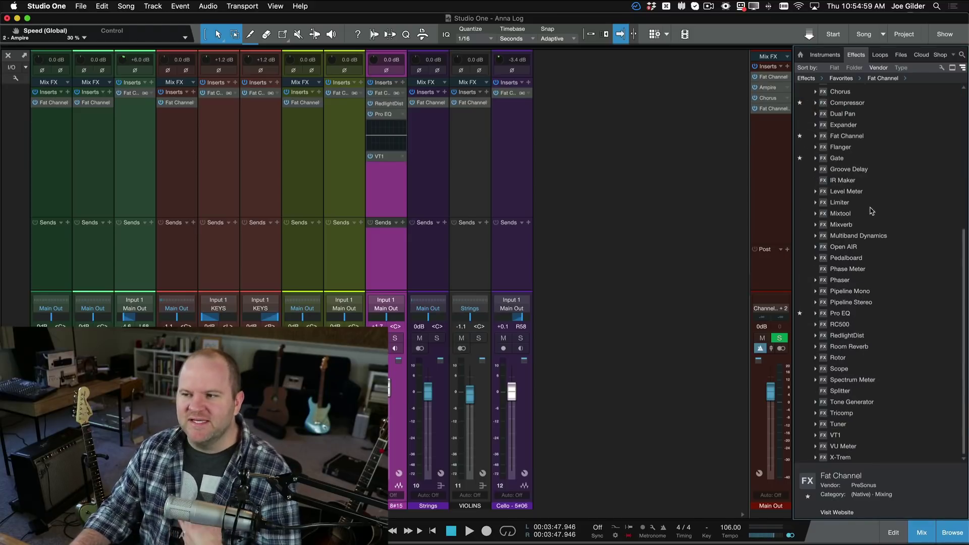
Step: Turn off the tree view of the effects browser and display the Favorites as thumbnails
{"action": "left_click", "coordinate": [964, 70]}
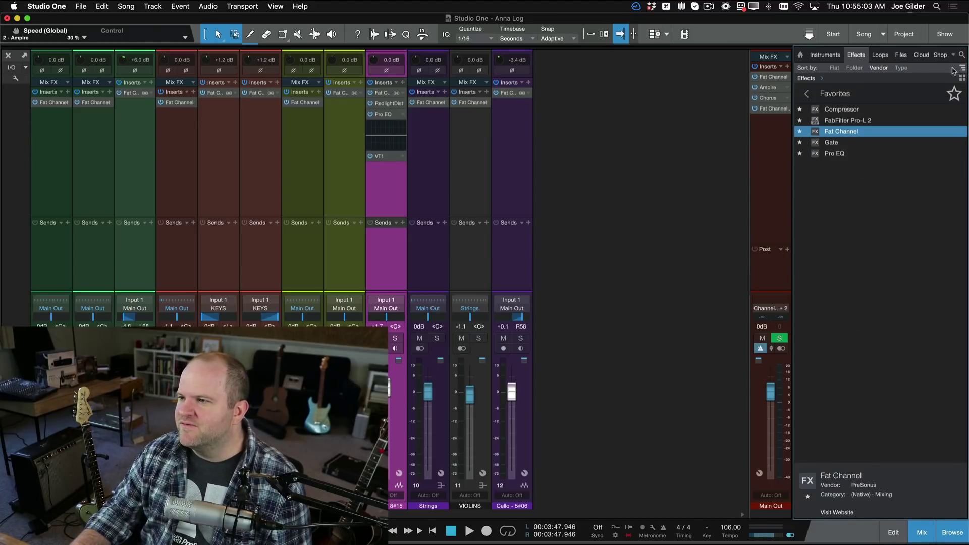
{"action": "left_click", "coordinate": [962, 78]}
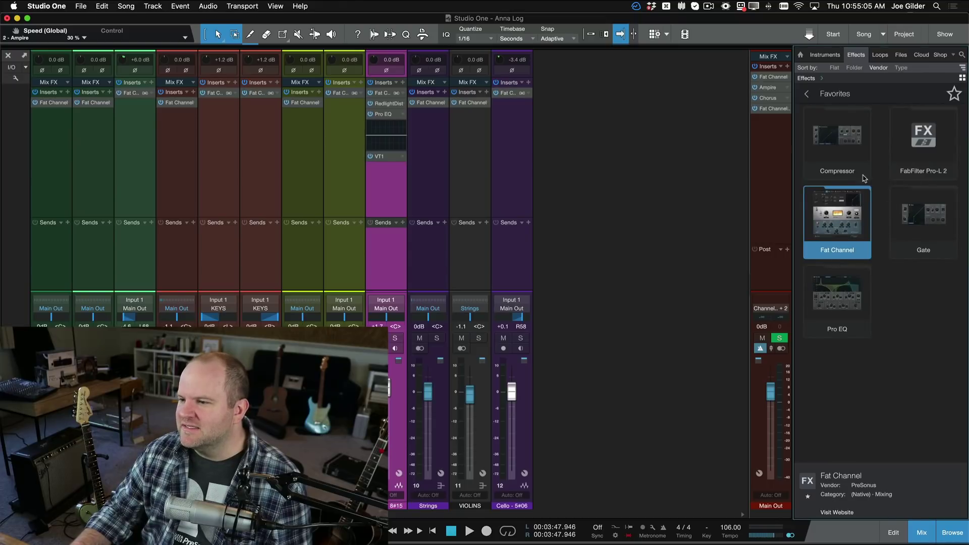
Step: Open Fat Channel from the Favorites and look through its preset folders and presets as thumbnails
{"action": "double_click", "coordinate": [848, 214]}
{"action": "scroll", "coordinate": [871, 217], "scroll_direction": "down", "scroll_amount": 5}
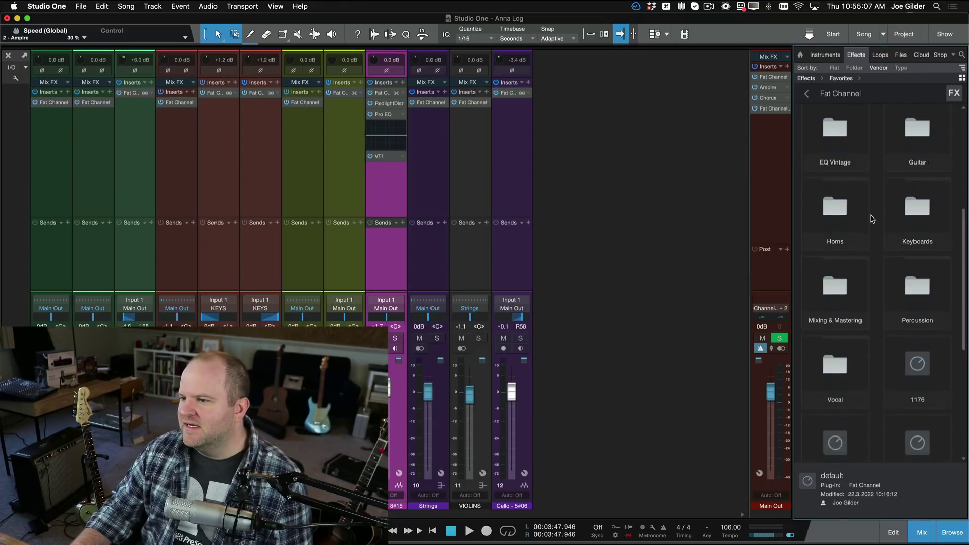
{"action": "scroll", "coordinate": [868, 363], "scroll_direction": "down", "scroll_amount": 5}
{"action": "scroll", "coordinate": [868, 363], "scroll_direction": "up", "scroll_amount": 10}
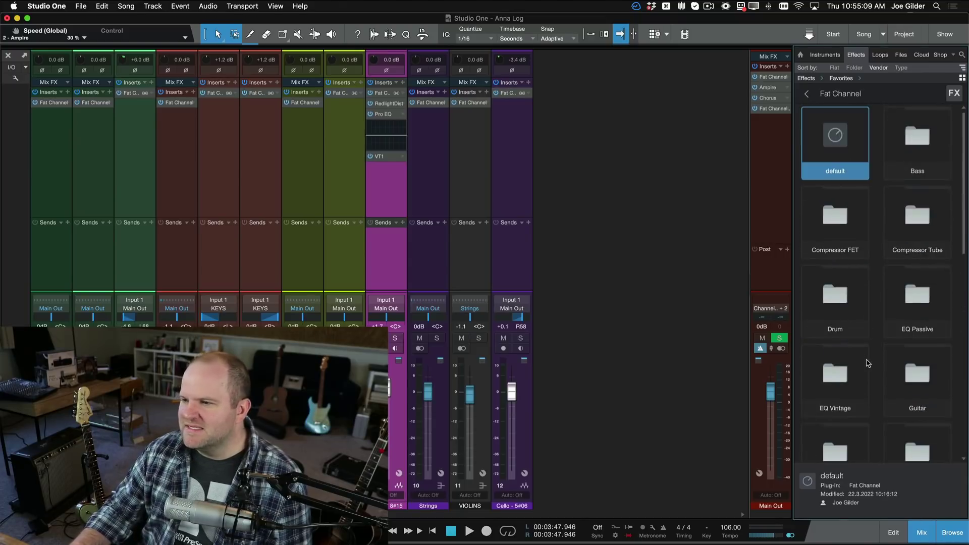
Step: Return the effects browser from thumbnails to a list, restore the tree view and collapse the Fat Channel presets
{"action": "left_click", "coordinate": [962, 71]}
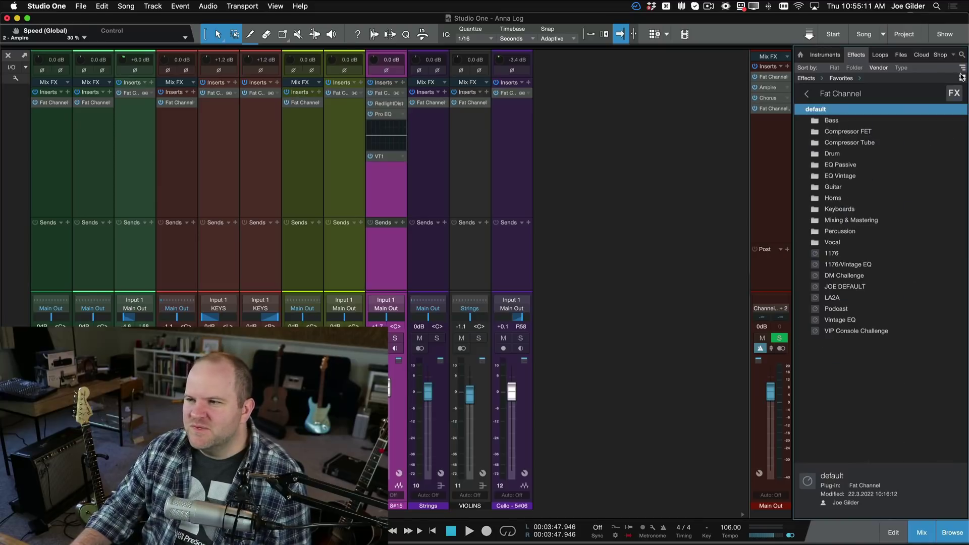
{"action": "left_click", "coordinate": [962, 70]}
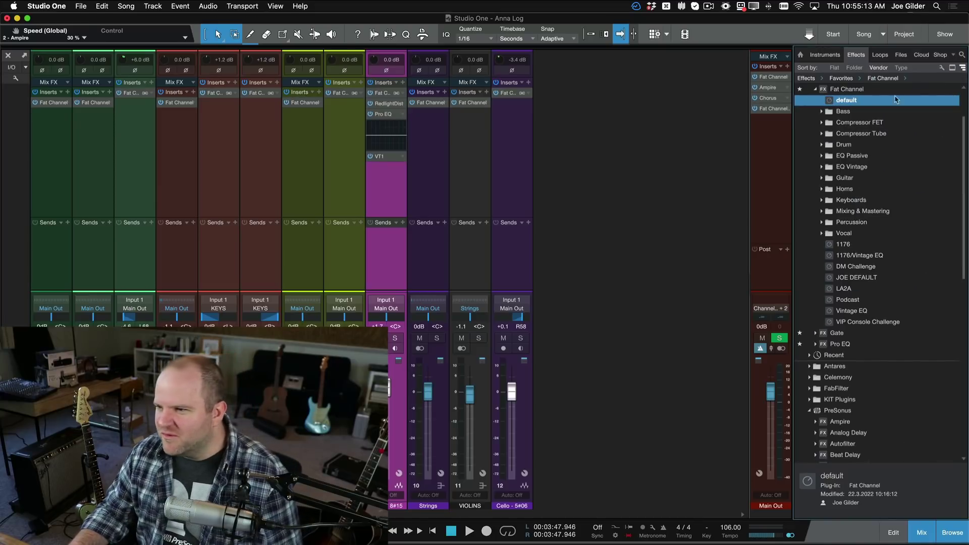
{"action": "left_click", "coordinate": [816, 89]}
{"action": "scroll", "coordinate": [870, 175], "scroll_direction": "up", "scroll_amount": 2}
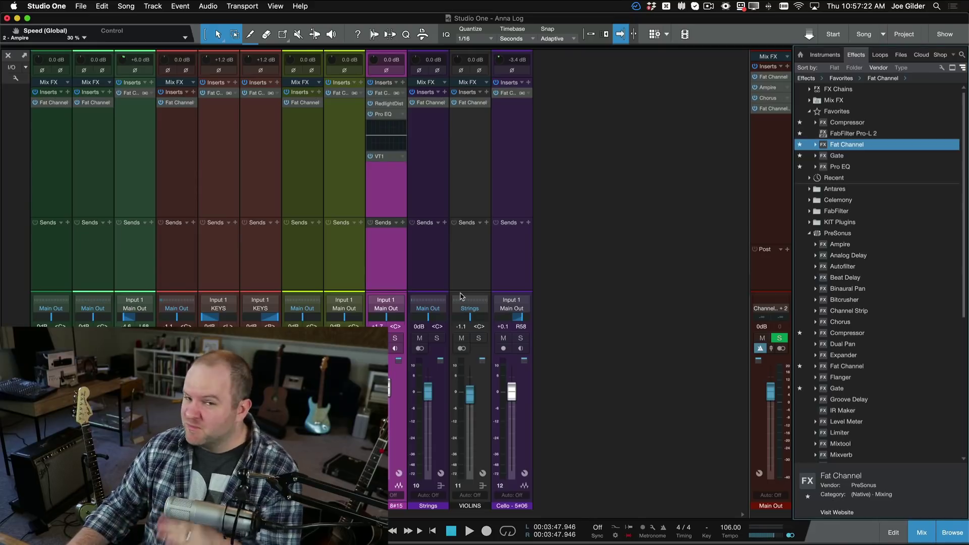
Step: Show the instruments in the browser and compare the folder, vendor and type sortings, ending on flat sorting
{"action": "left_click", "coordinate": [825, 55]}
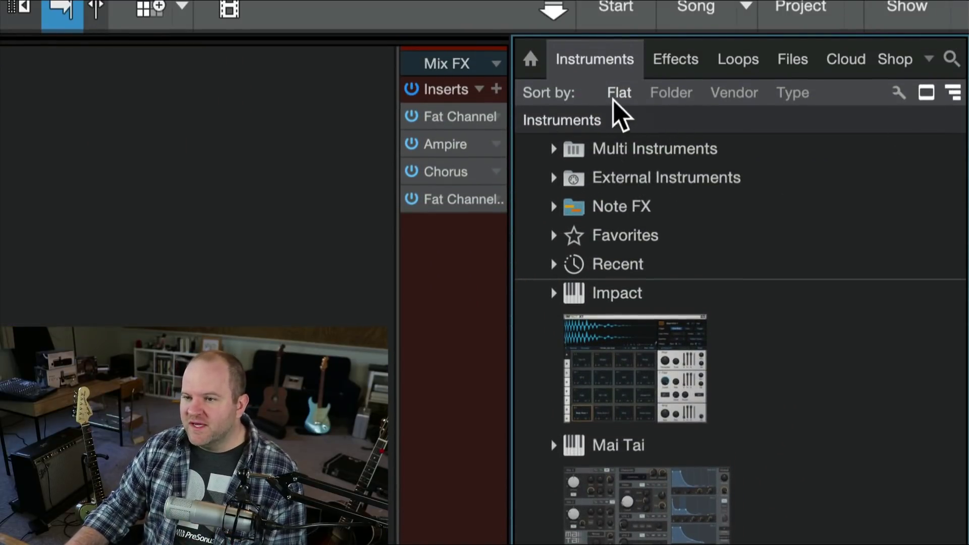
{"action": "left_click", "coordinate": [667, 96]}
{"action": "left_click", "coordinate": [726, 95]}
{"action": "left_click", "coordinate": [797, 95]}
{"action": "left_click", "coordinate": [755, 95]}
{"action": "left_click", "coordinate": [665, 95]}
{"action": "left_click", "coordinate": [626, 95]}
{"action": "left_click", "coordinate": [672, 94]}
{"action": "left_click", "coordinate": [638, 96]}
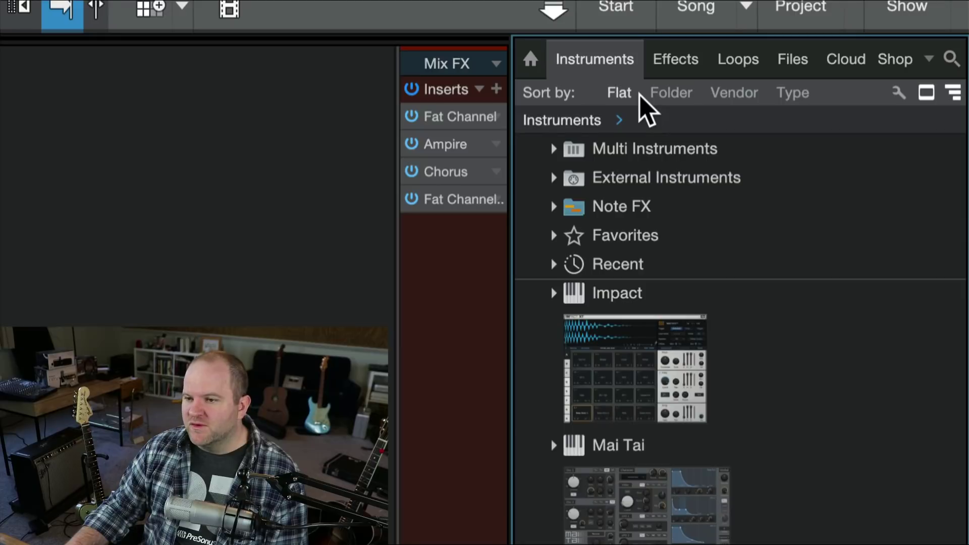
Step: Check the Favorites folder of the instruments and sort the instruments by vendor
{"action": "left_click", "coordinate": [552, 237]}
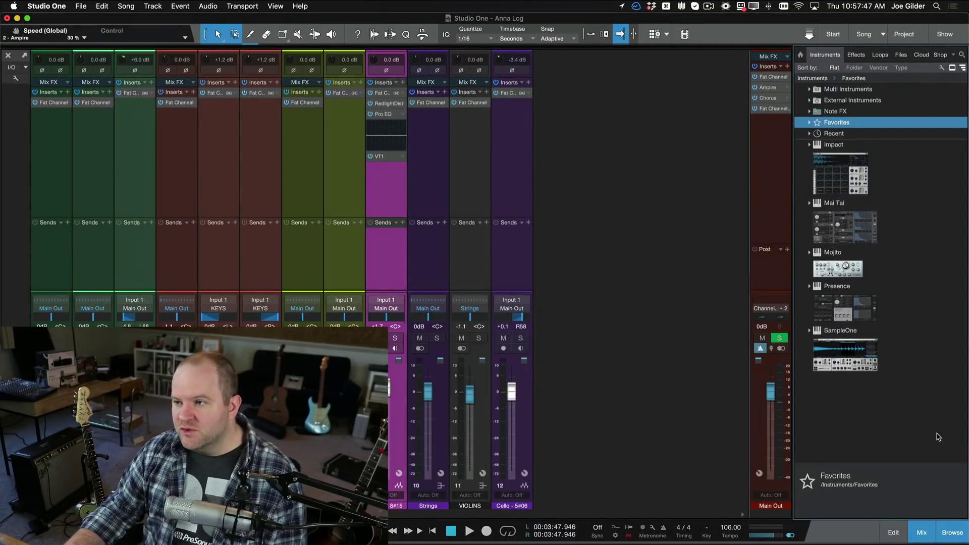
{"action": "left_click", "coordinate": [878, 68]}
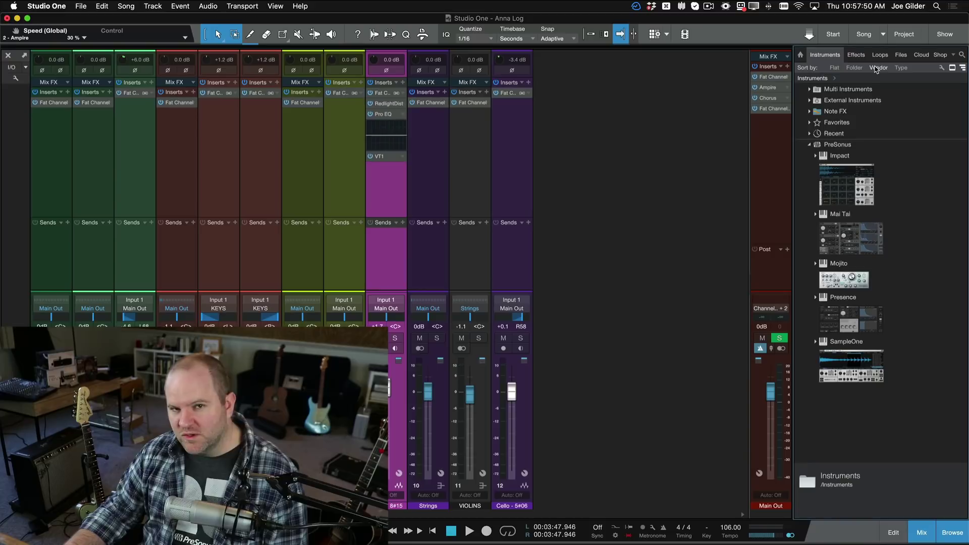